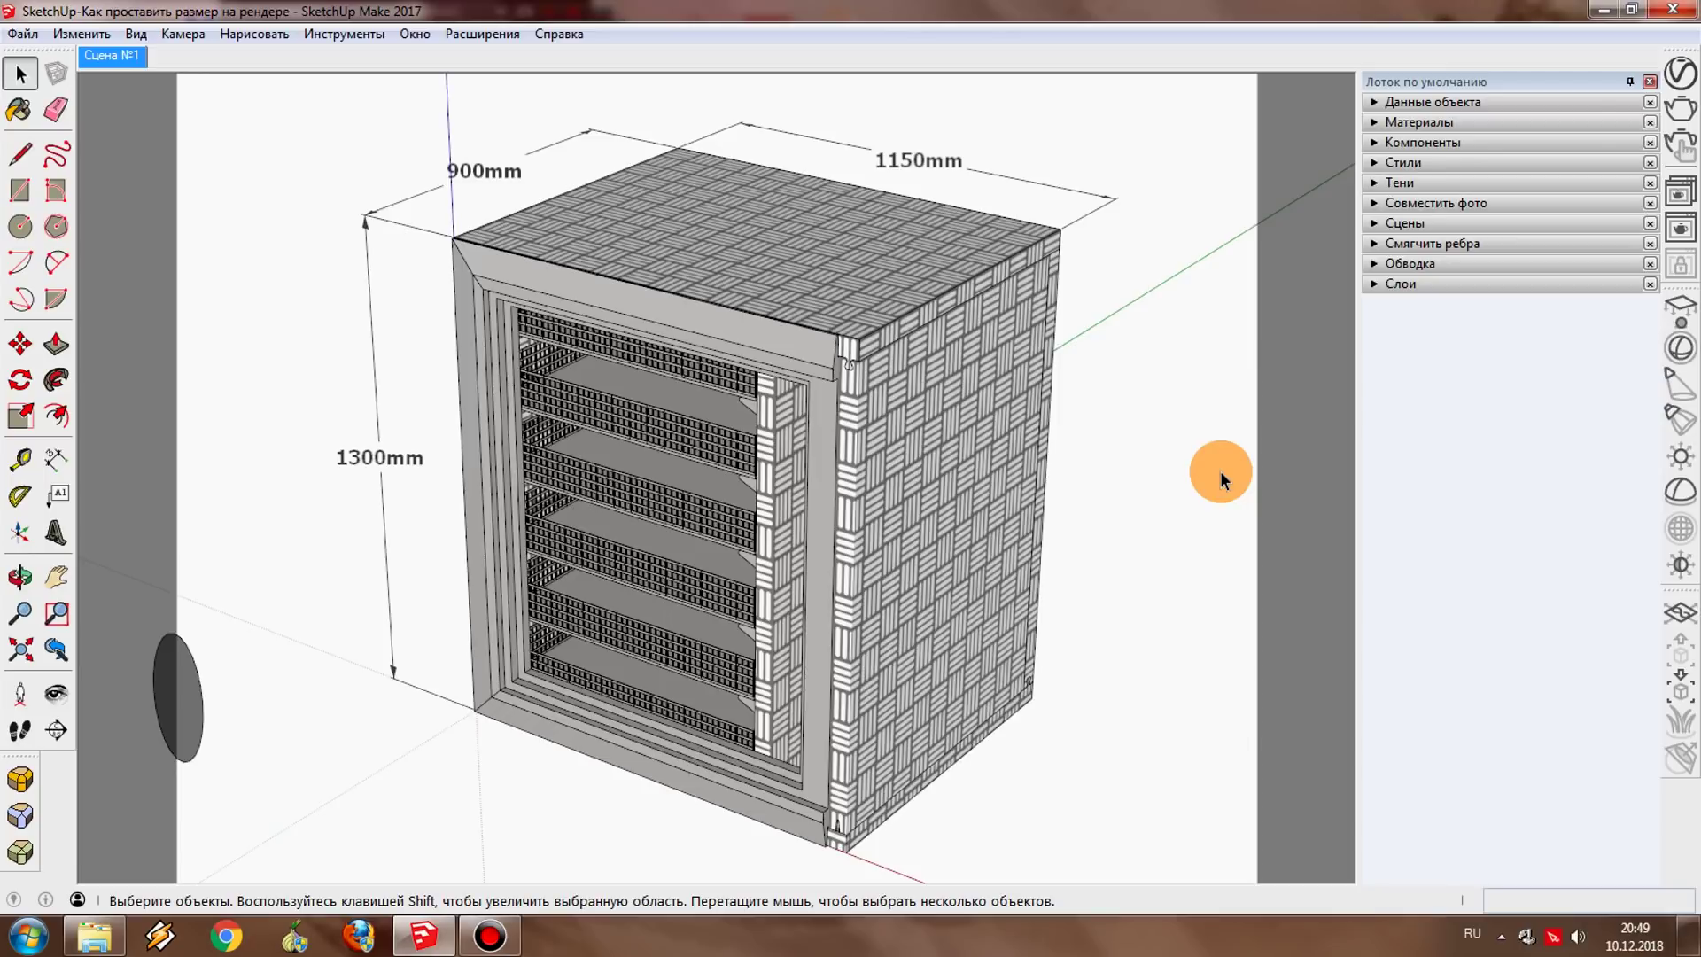
Step: Orbit around the cabinet to inspect its sides from a lower front-right view
mouse_move(364, 541)
middle_down()
mouse_move(1088, 626)
mouse_move(797, 584)
middle_up()
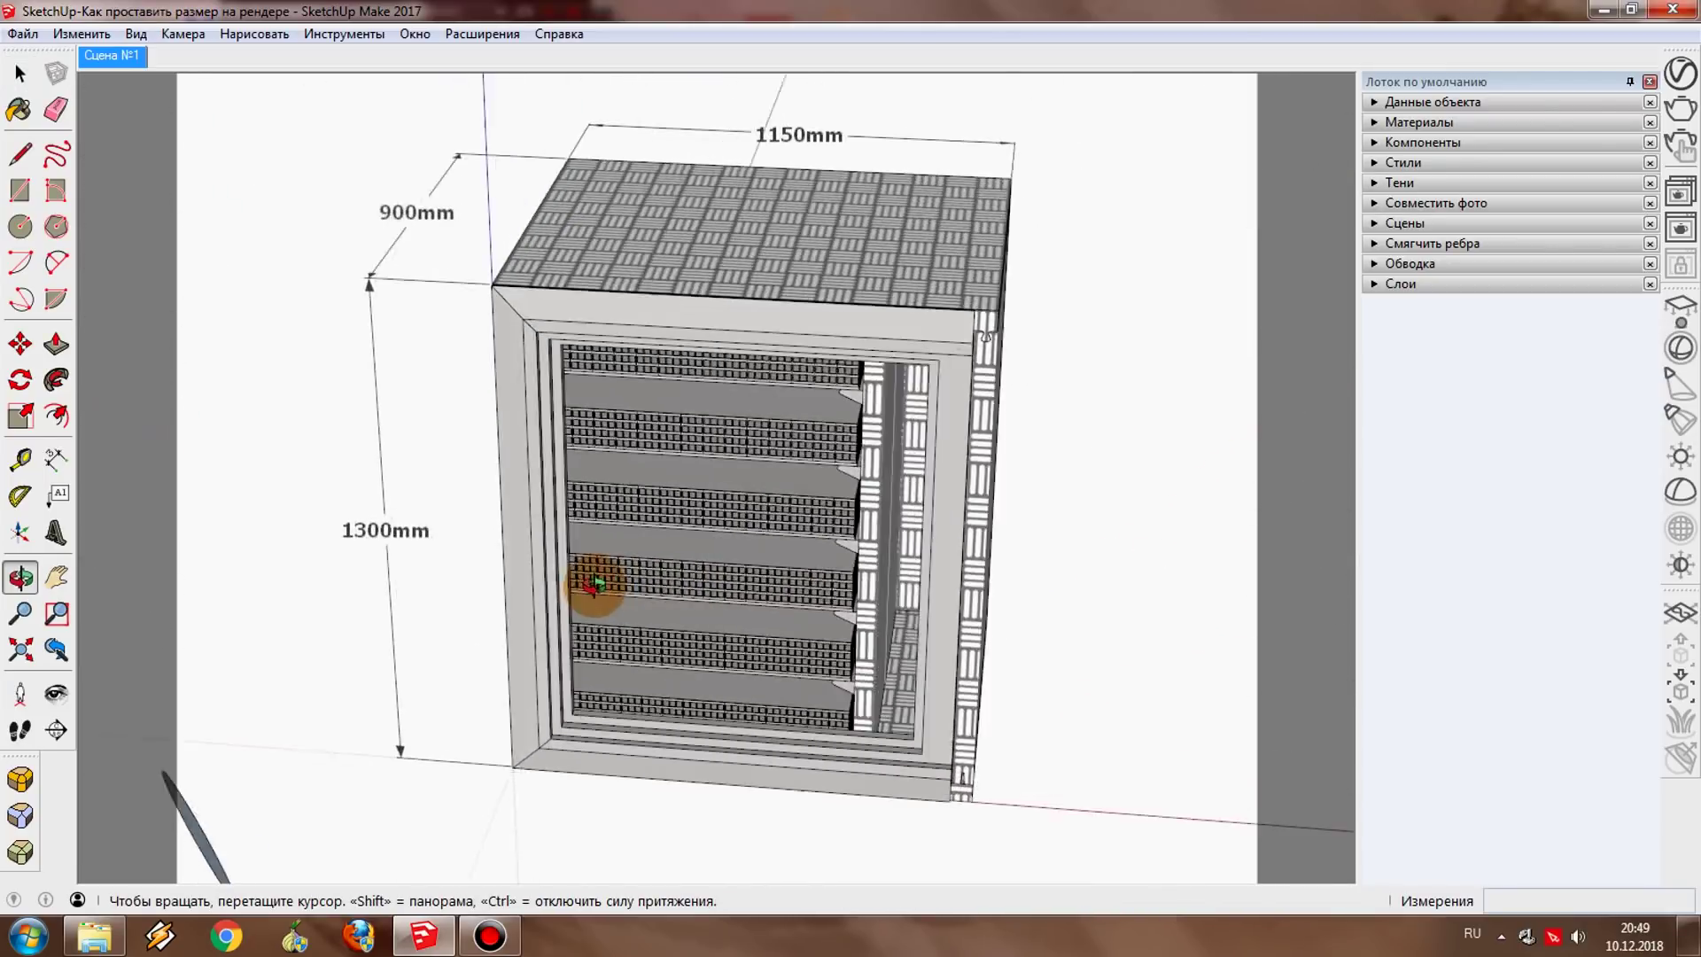
mouse_move(1131, 614)
middle_down()
mouse_move(521, 526)
mouse_move(1017, 528)
mouse_move(1052, 596)
mouse_move(841, 565)
mouse_move(1112, 649)
mouse_move(1171, 706)
mouse_move(740, 721)
mouse_move(527, 484)
mouse_move(558, 402)
mouse_move(620, 549)
mouse_move(880, 494)
mouse_move(1078, 526)
mouse_move(1128, 680)
mouse_move(1170, 706)
mouse_move(1223, 694)
mouse_move(1344, 591)
mouse_move(1384, 585)
mouse_move(1299, 620)
mouse_move(1010, 634)
mouse_move(614, 589)
mouse_move(554, 538)
middle_up()
scroll(842, 567, down, 3)
mouse_move(554, 538)
mouse_down()
mouse_move(805, 615)
mouse_move(945, 630)
mouse_move(1086, 607)
mouse_move(1207, 709)
mouse_move(1257, 683)
mouse_move(790, 597)
mouse_move(733, 703)
mouse_move(733, 650)
mouse_move(753, 667)
mouse_up()
key(space)
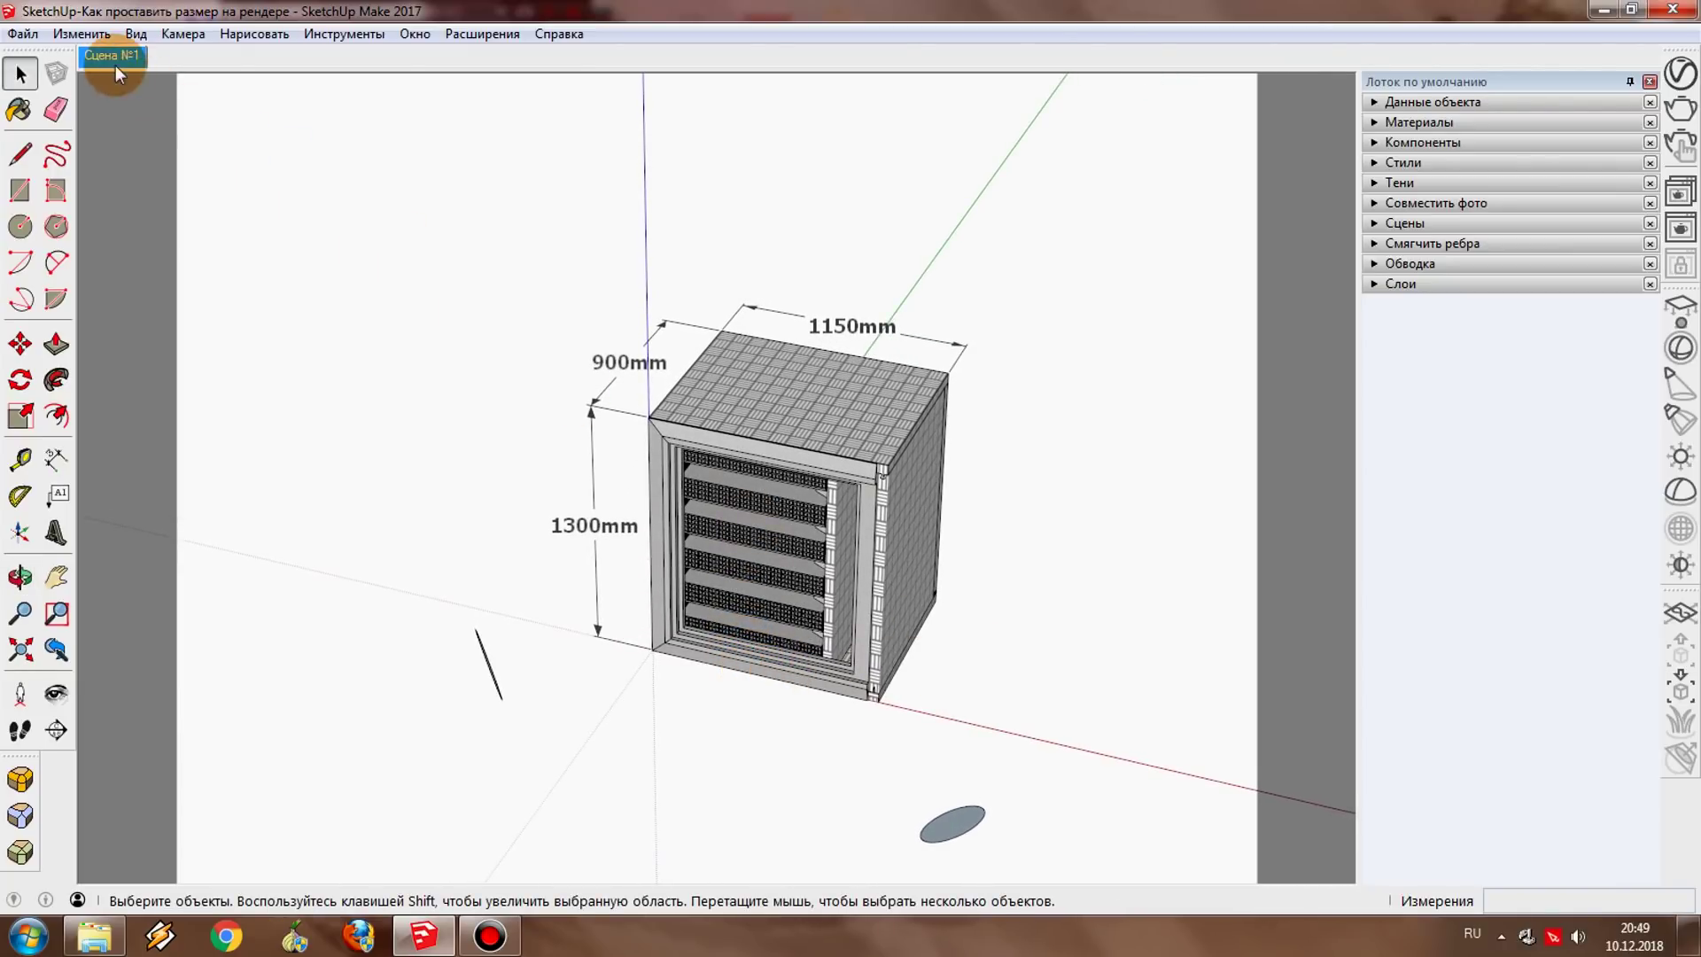
Step: Restore the Сцена №1 view and change the style's background colour to white
click(106, 55)
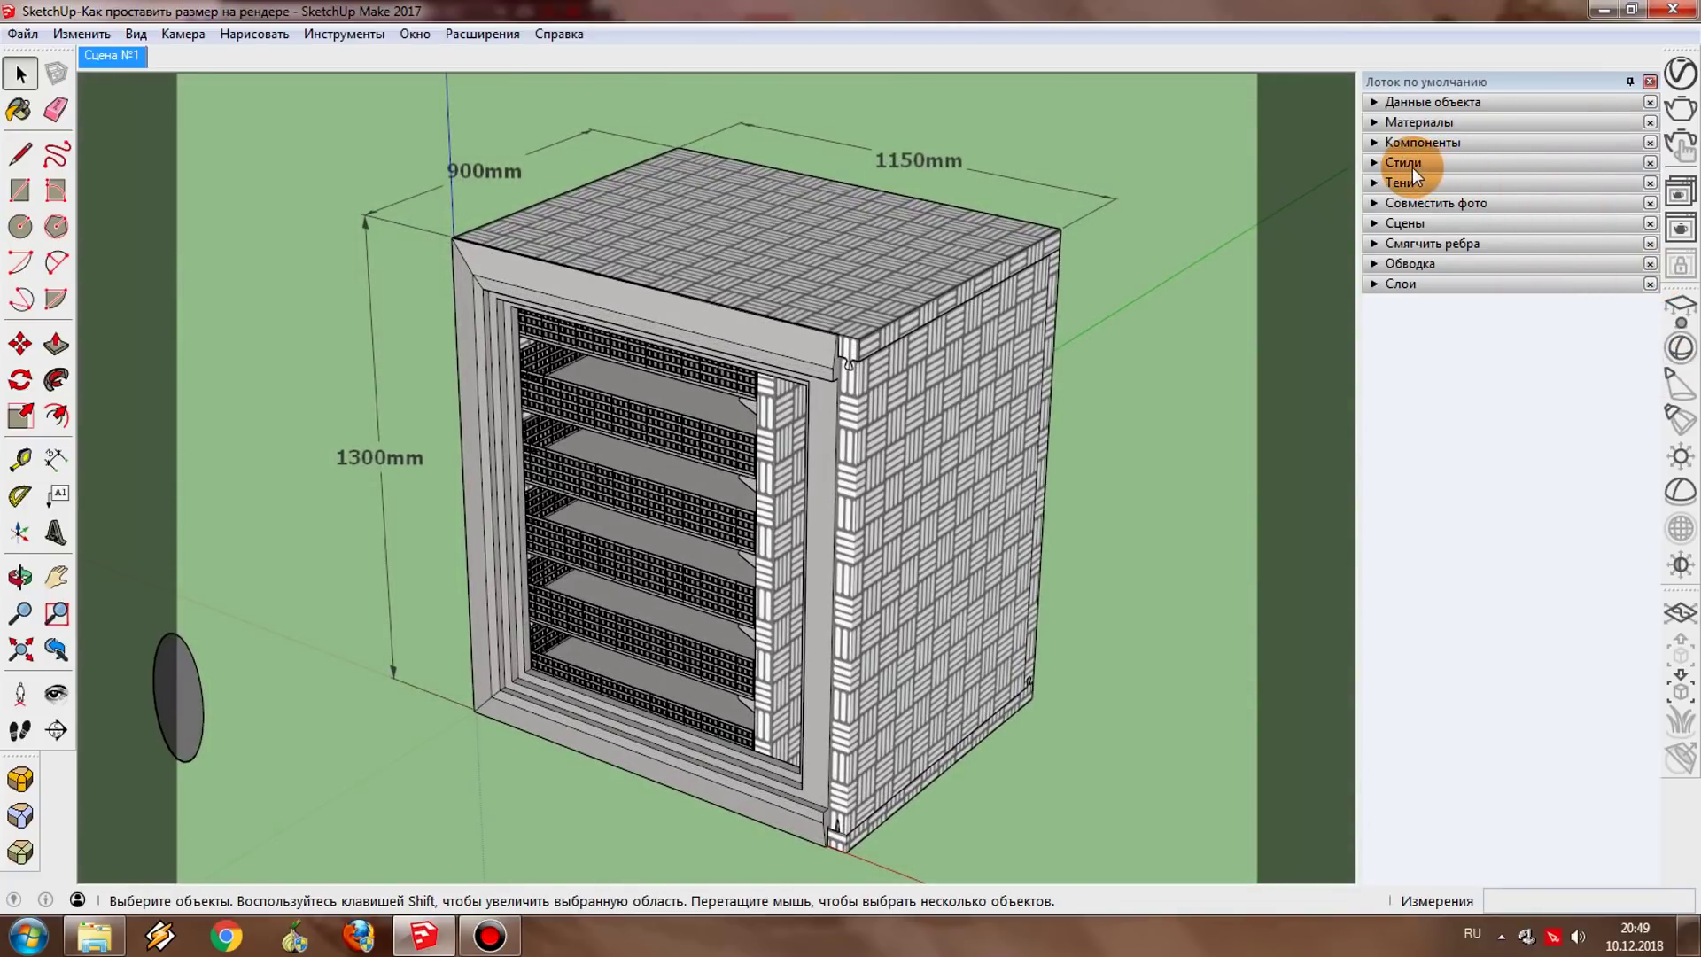
click(1406, 163)
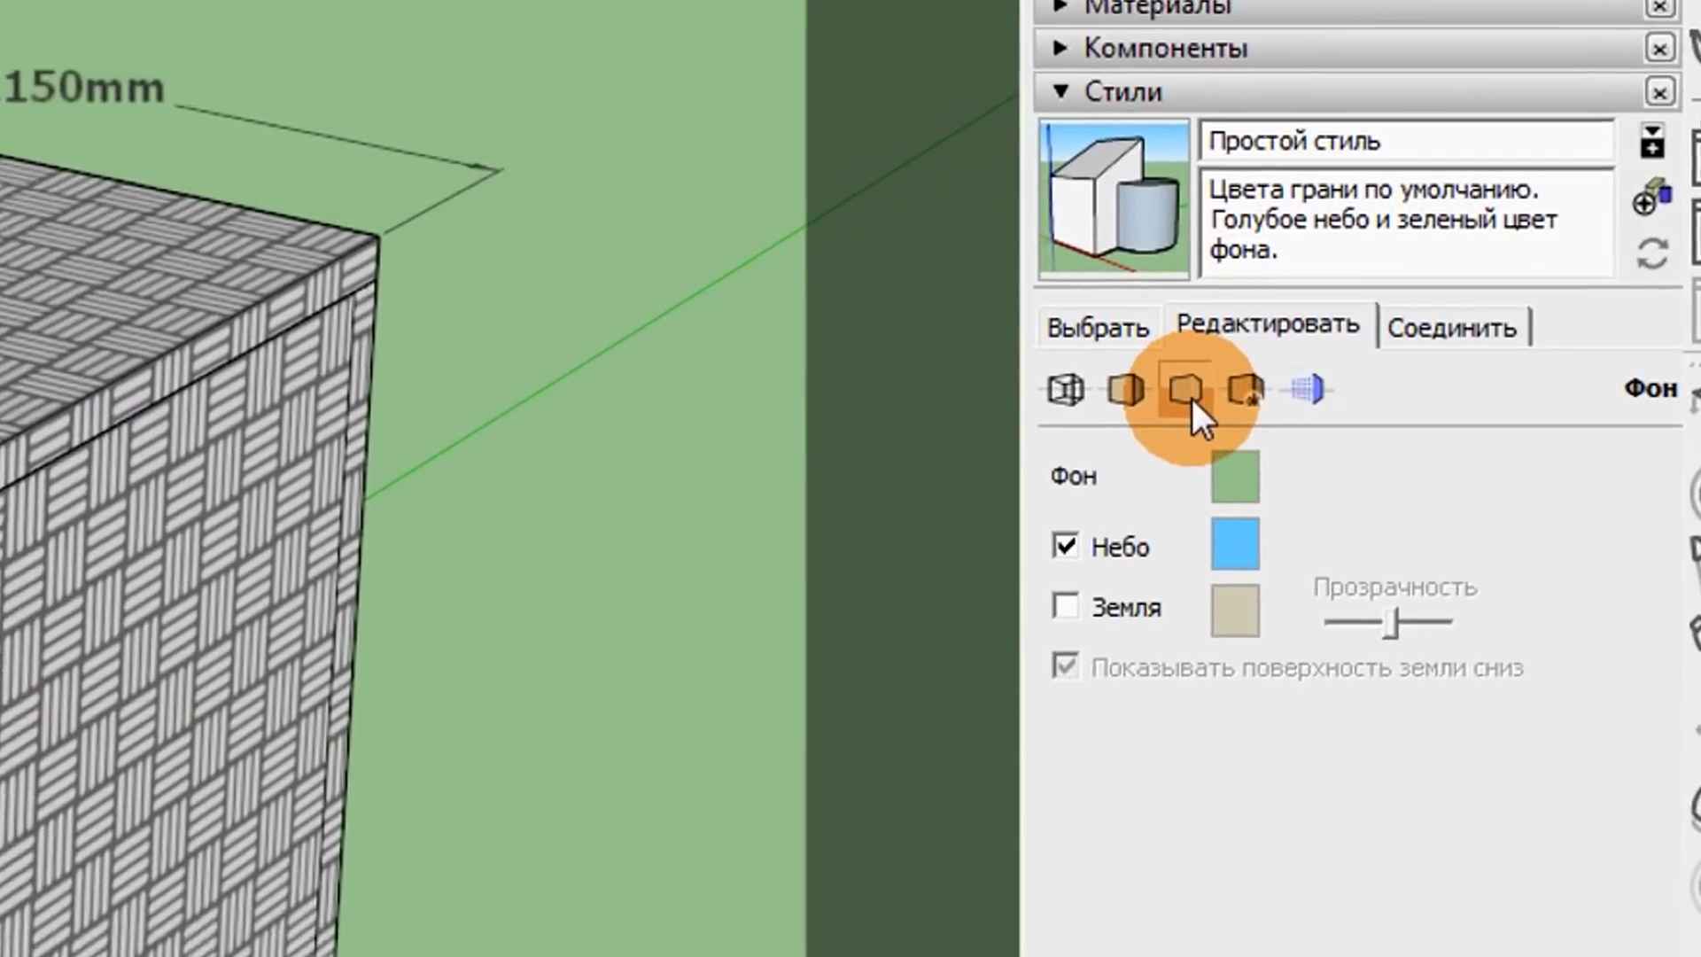
click(1145, 542)
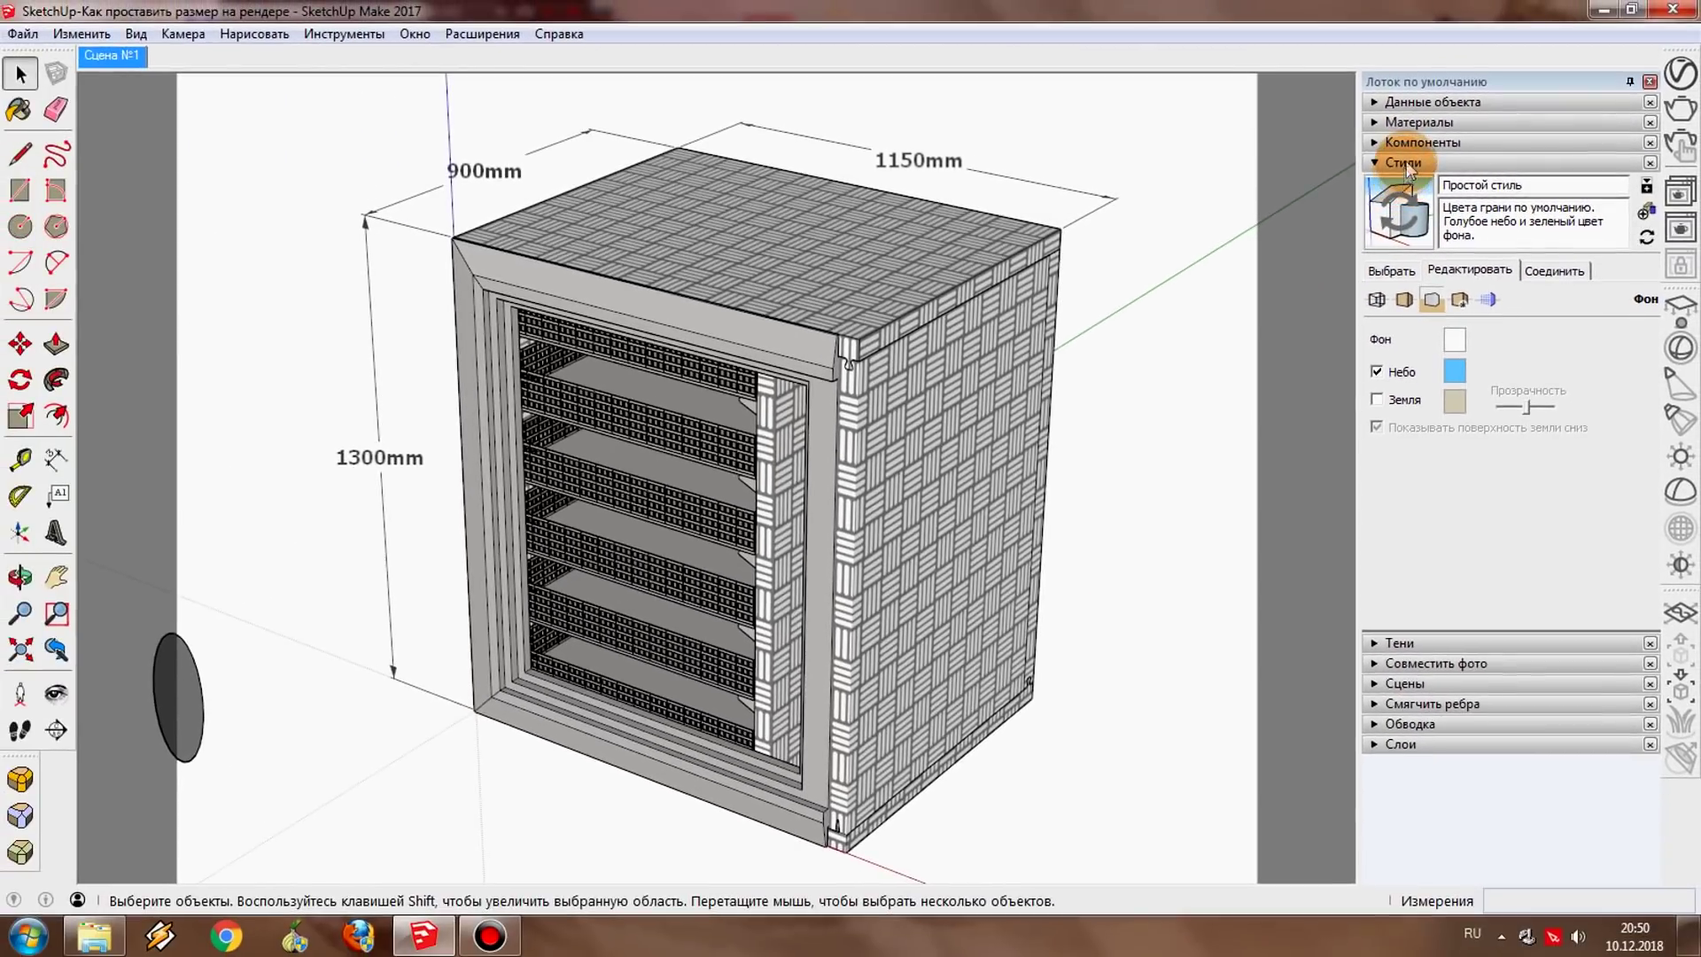
click(1406, 161)
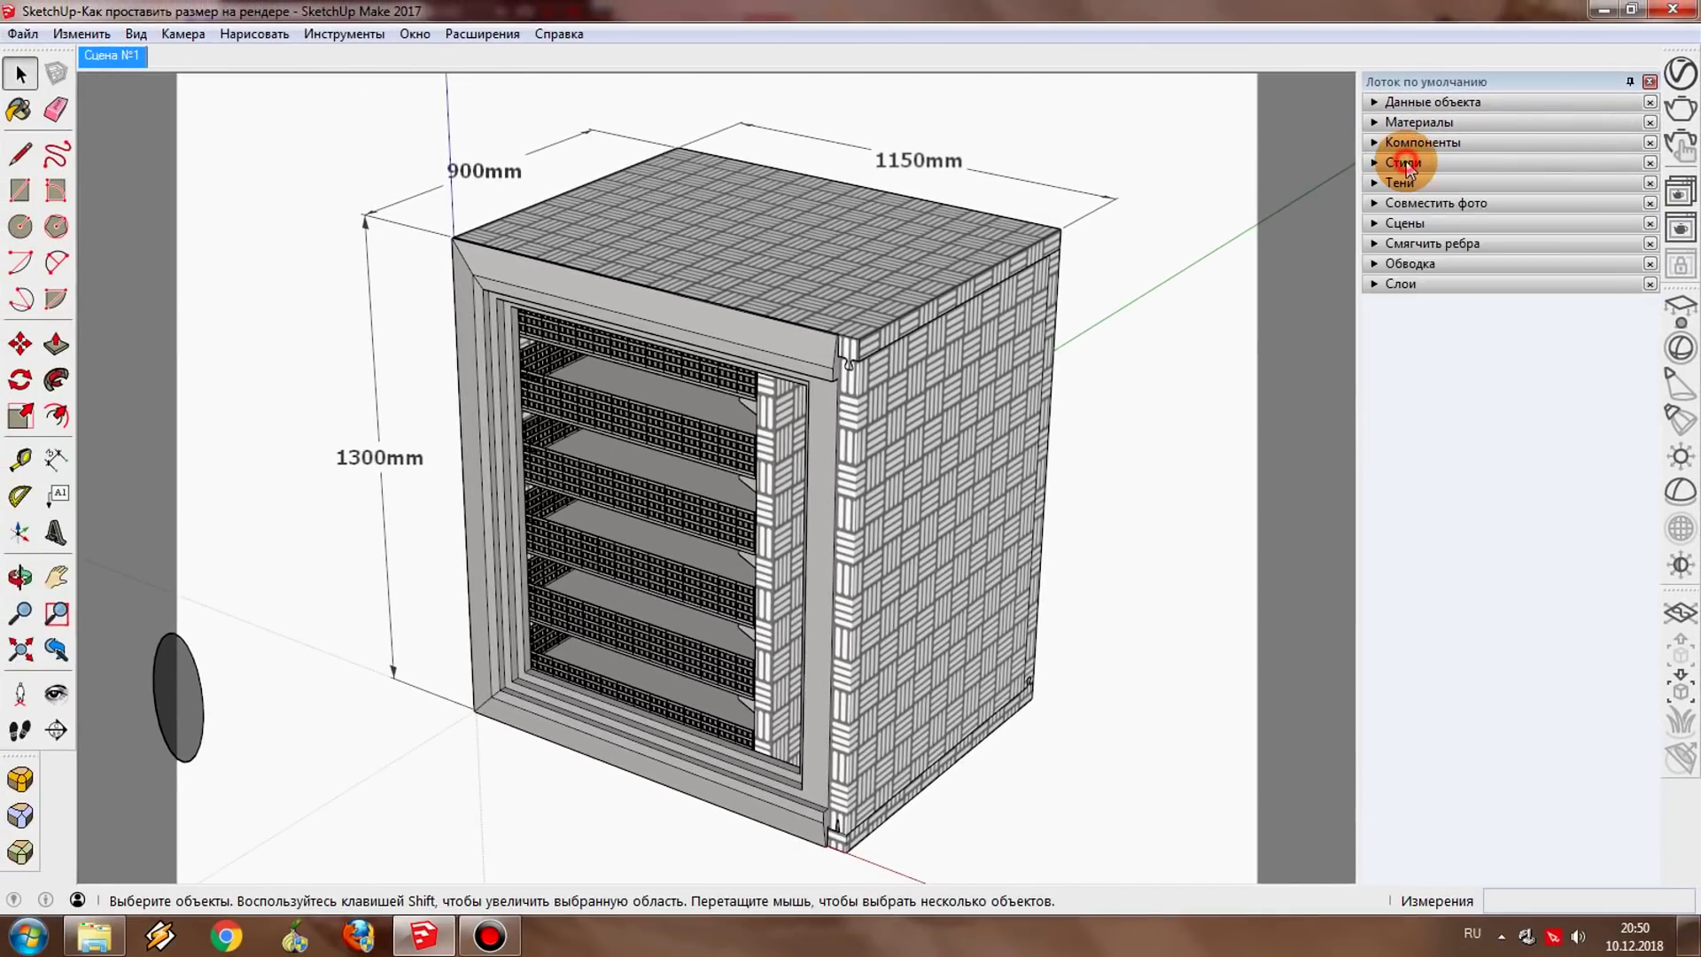
Step: Turn off V-Ray Interactive and Progressive rendering and check the 2000 × 1500 render output size
click(1681, 78)
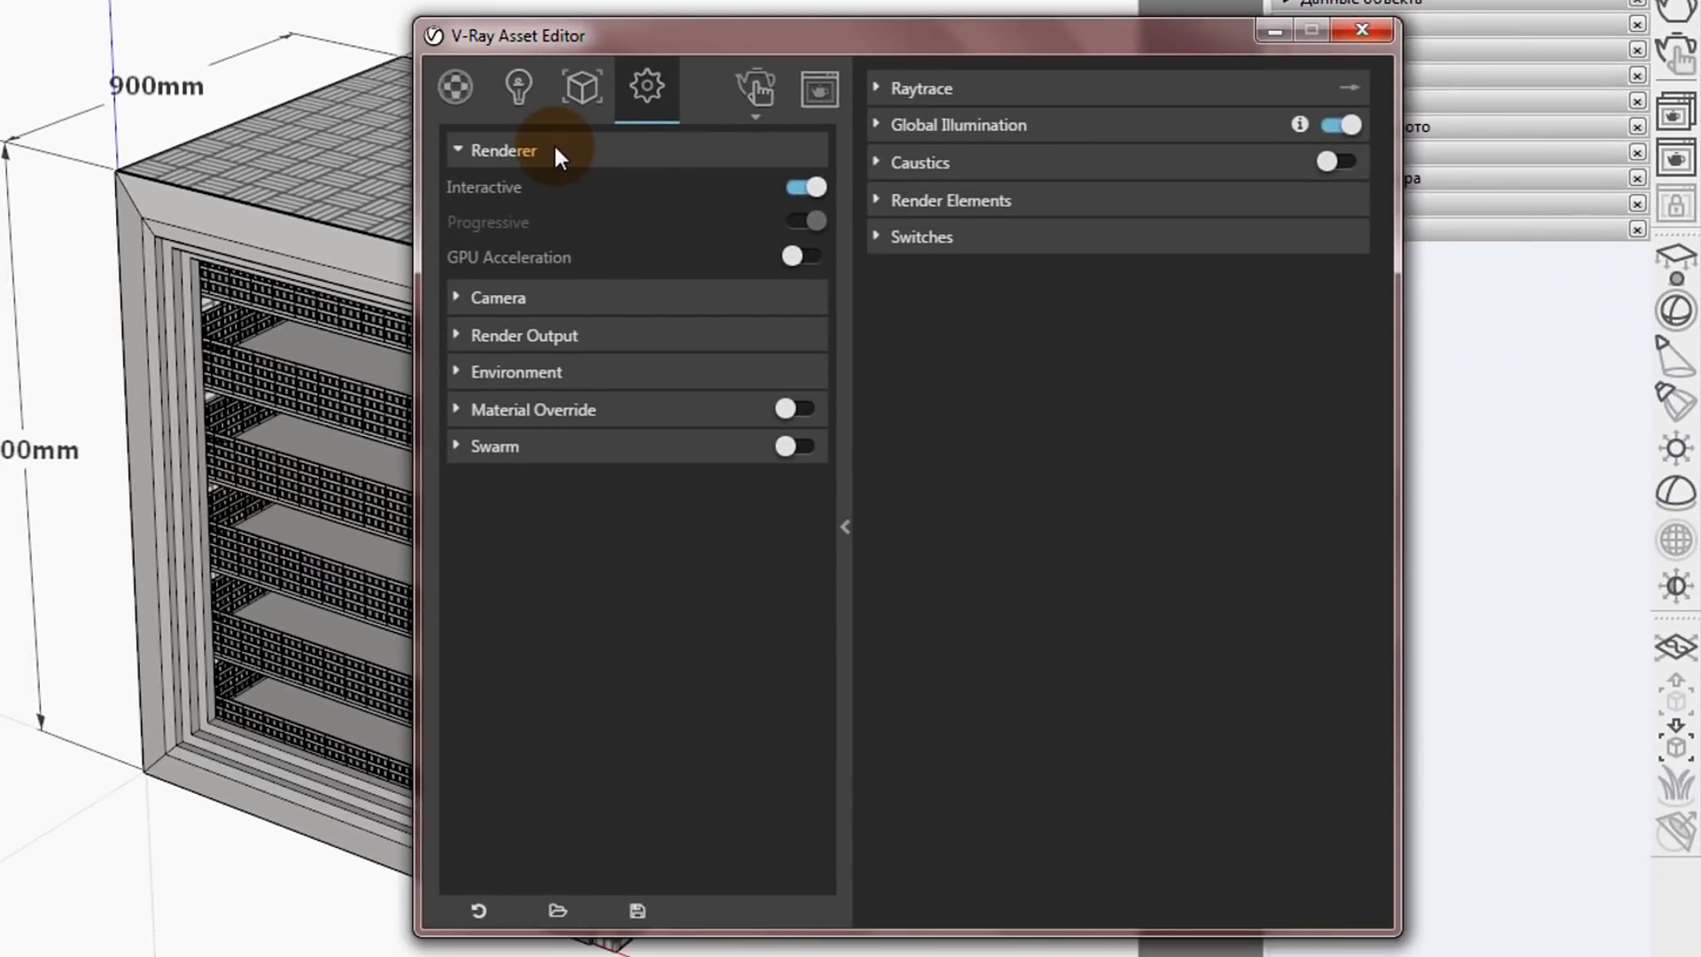
click(816, 186)
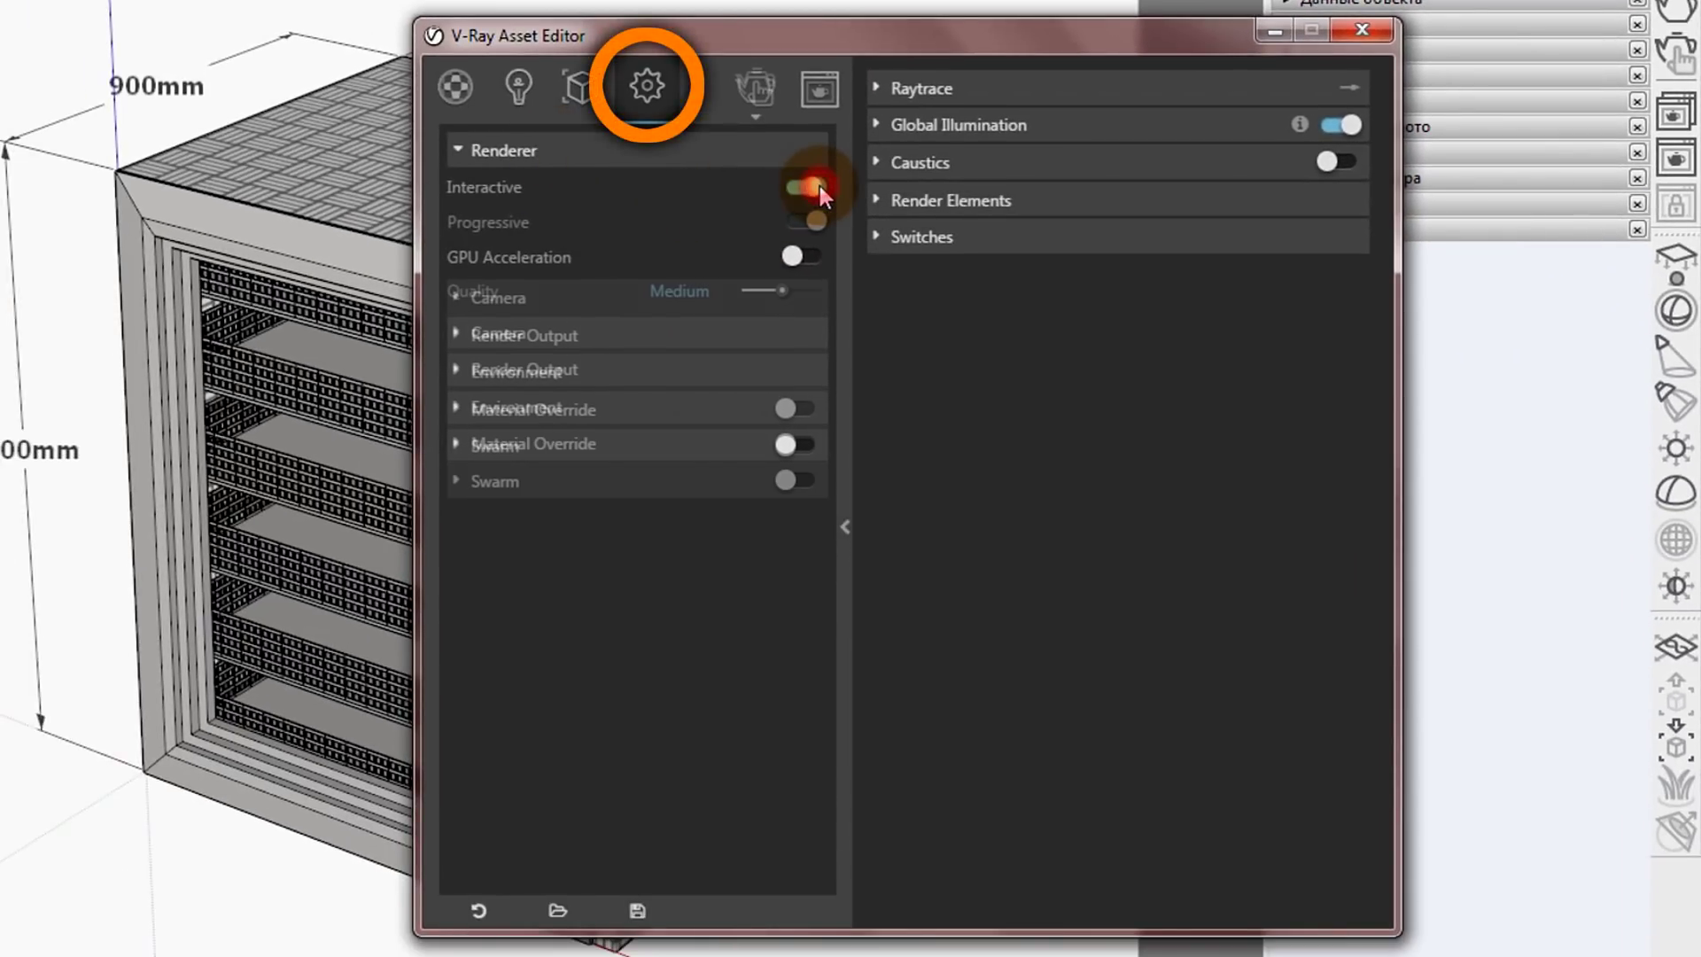
click(806, 217)
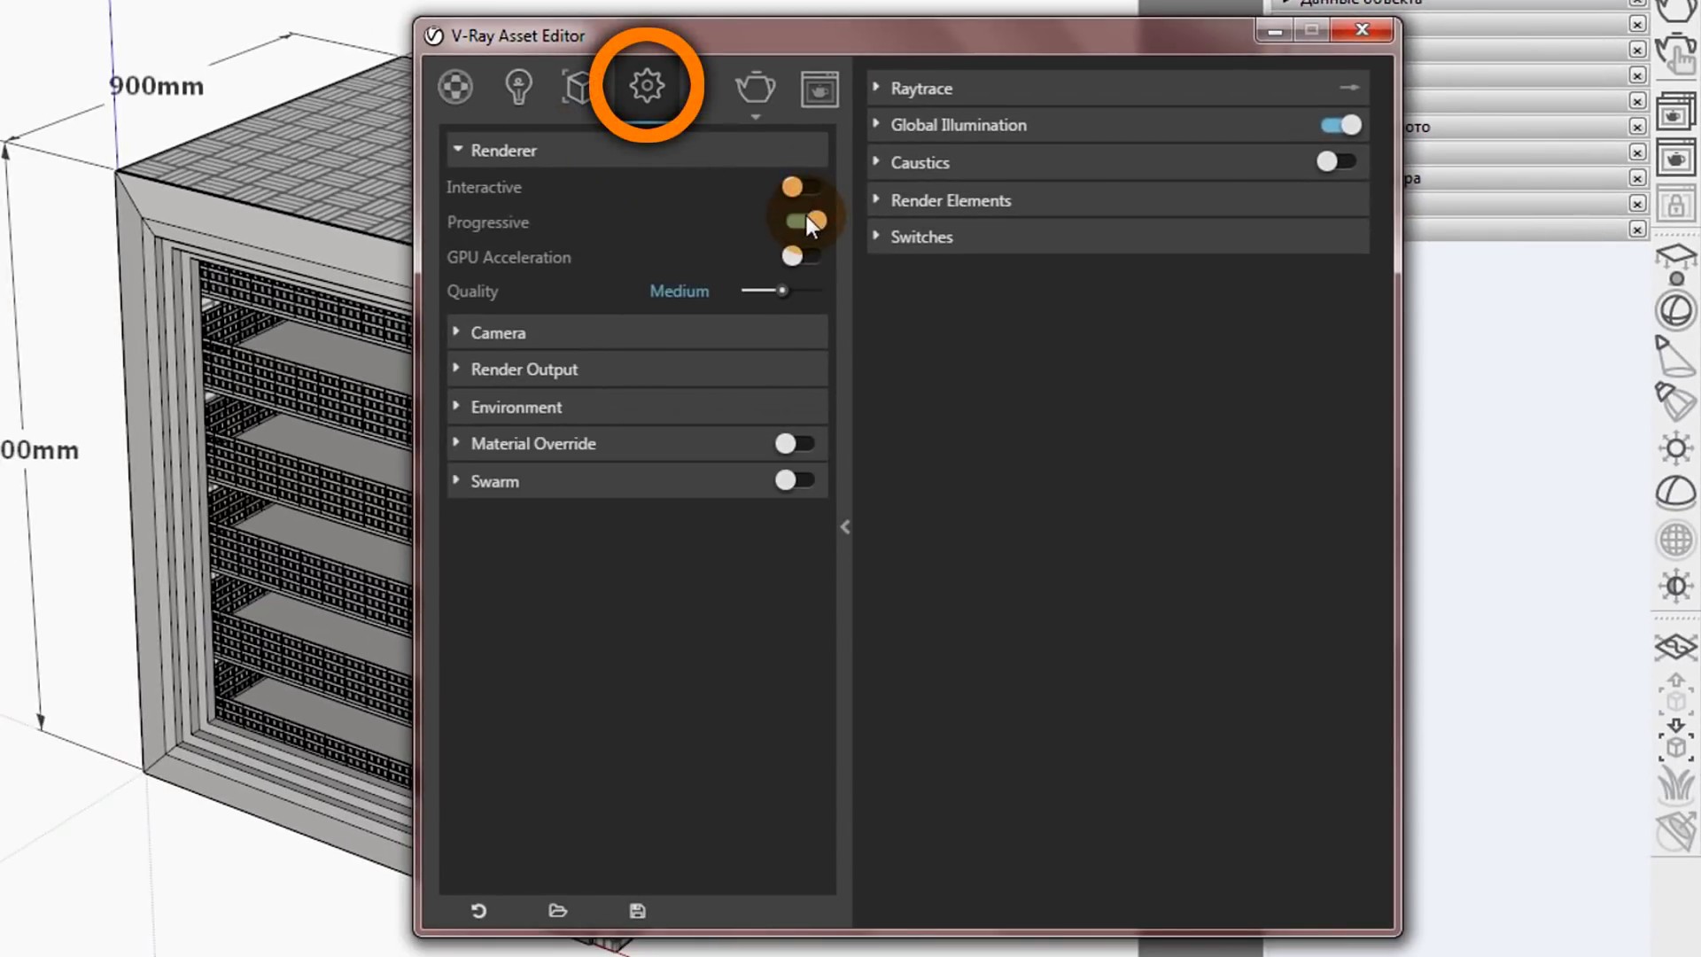
click(631, 154)
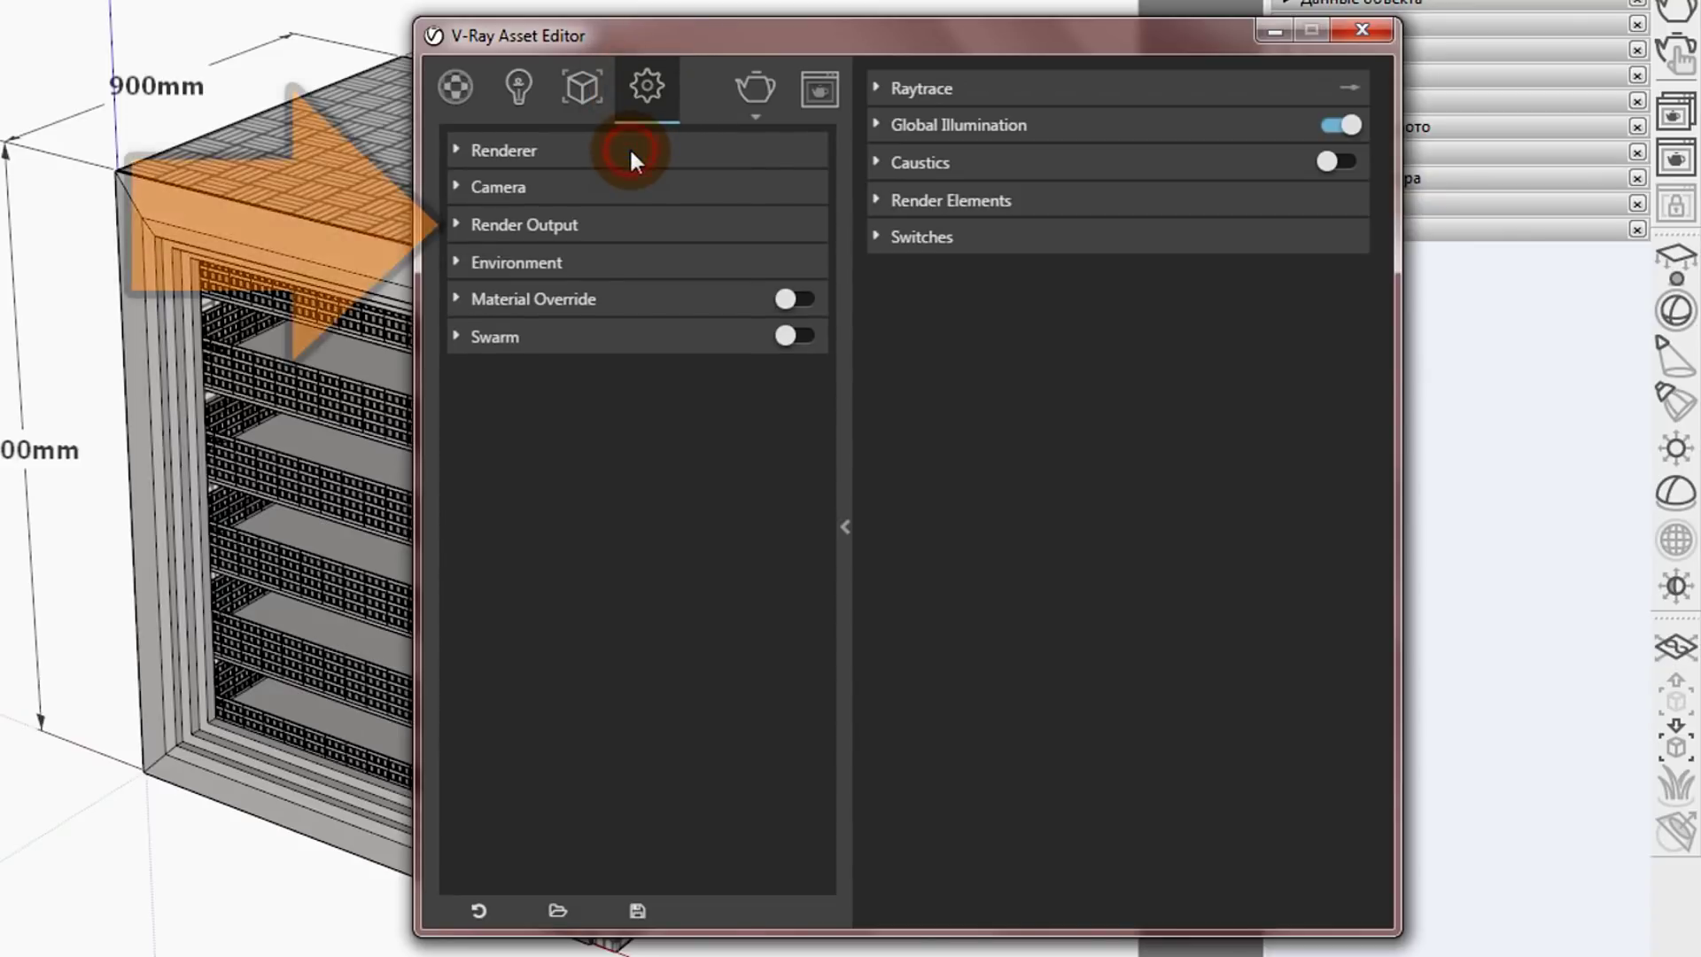
click(577, 226)
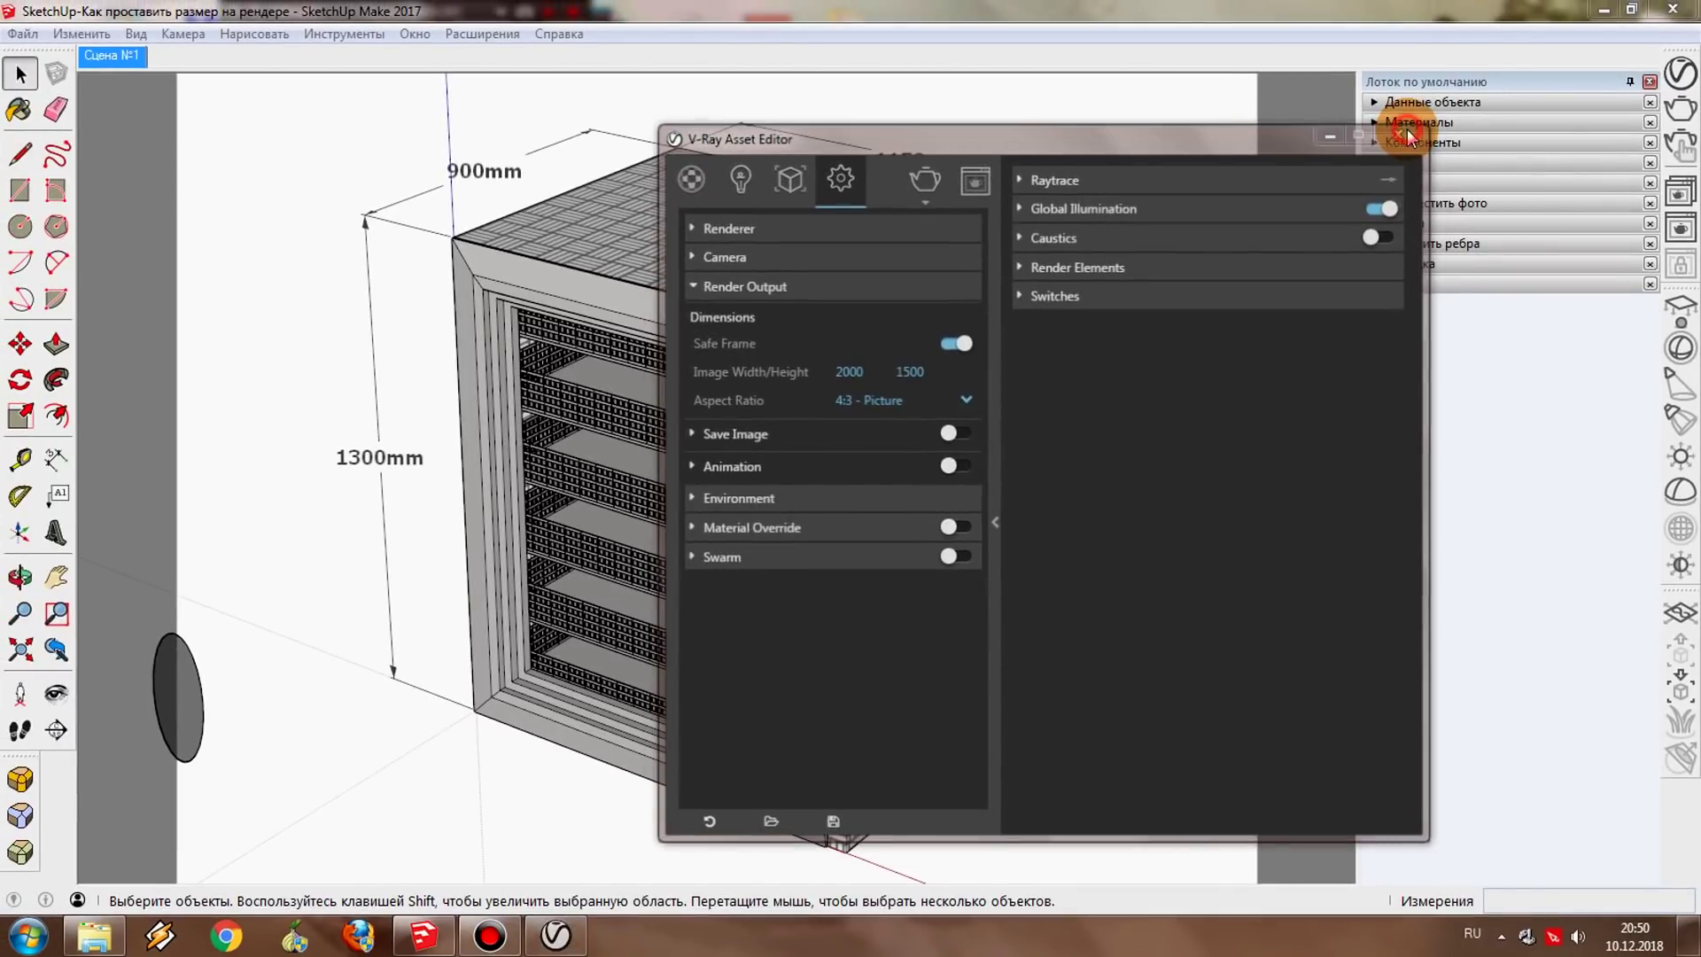
click(1408, 133)
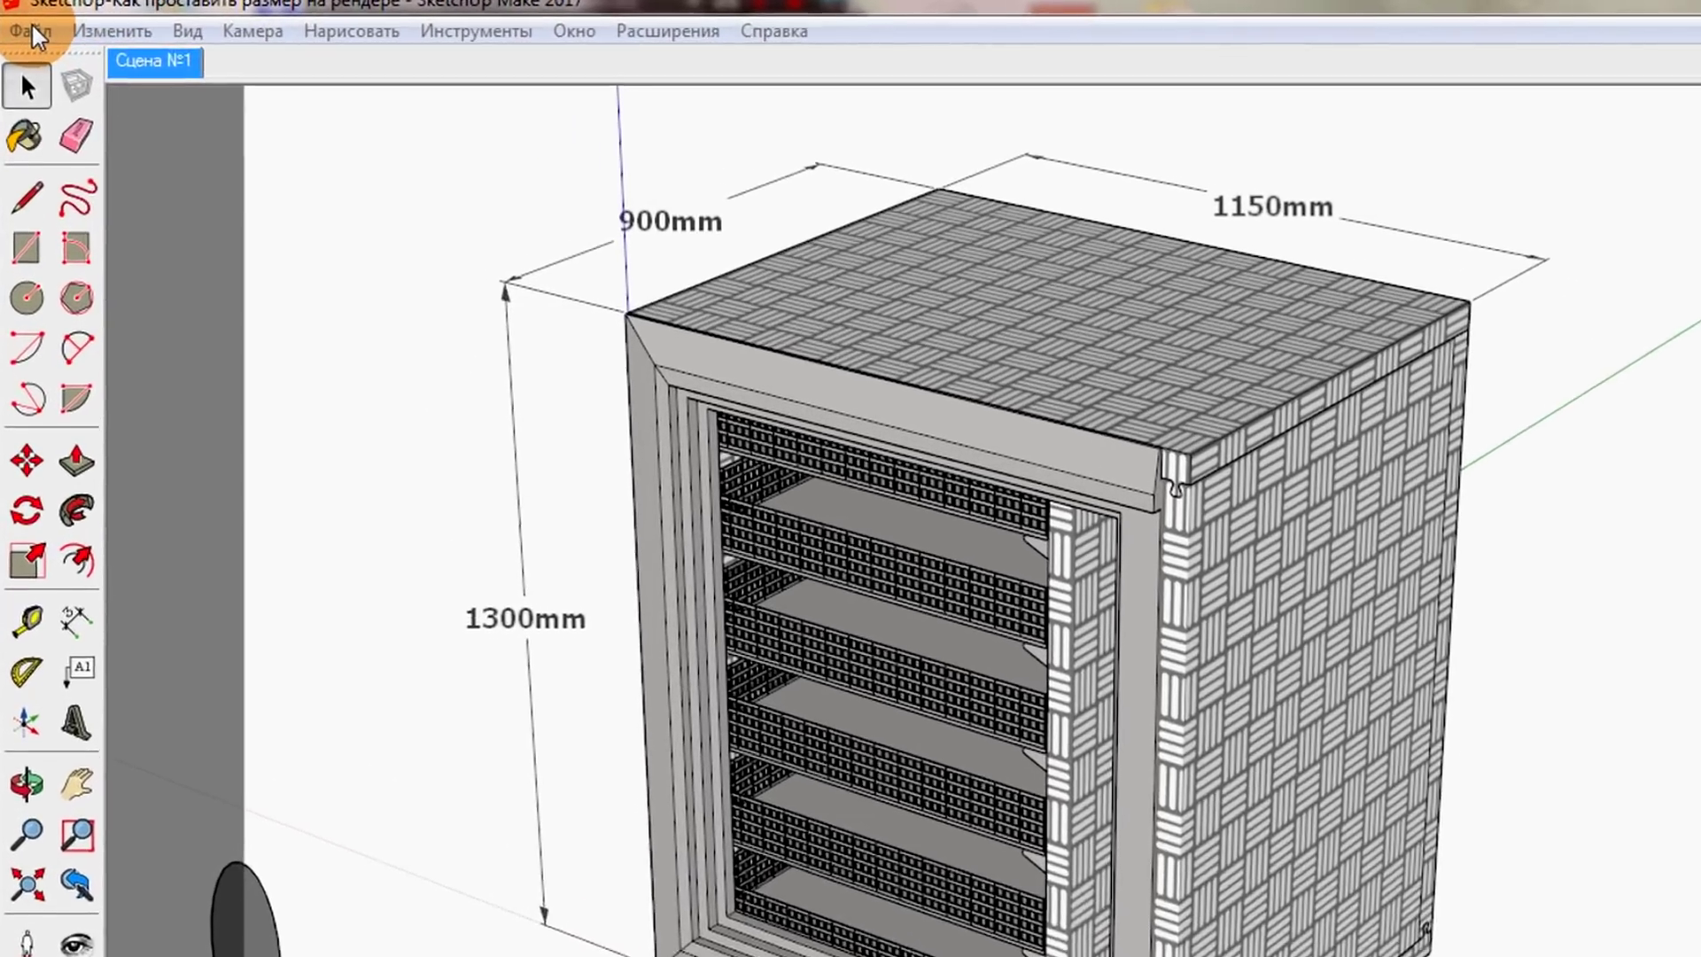
Step: Export the view as a 2D-graphic PNG to the Desktop at 2364 × 1500 pixels
click(32, 29)
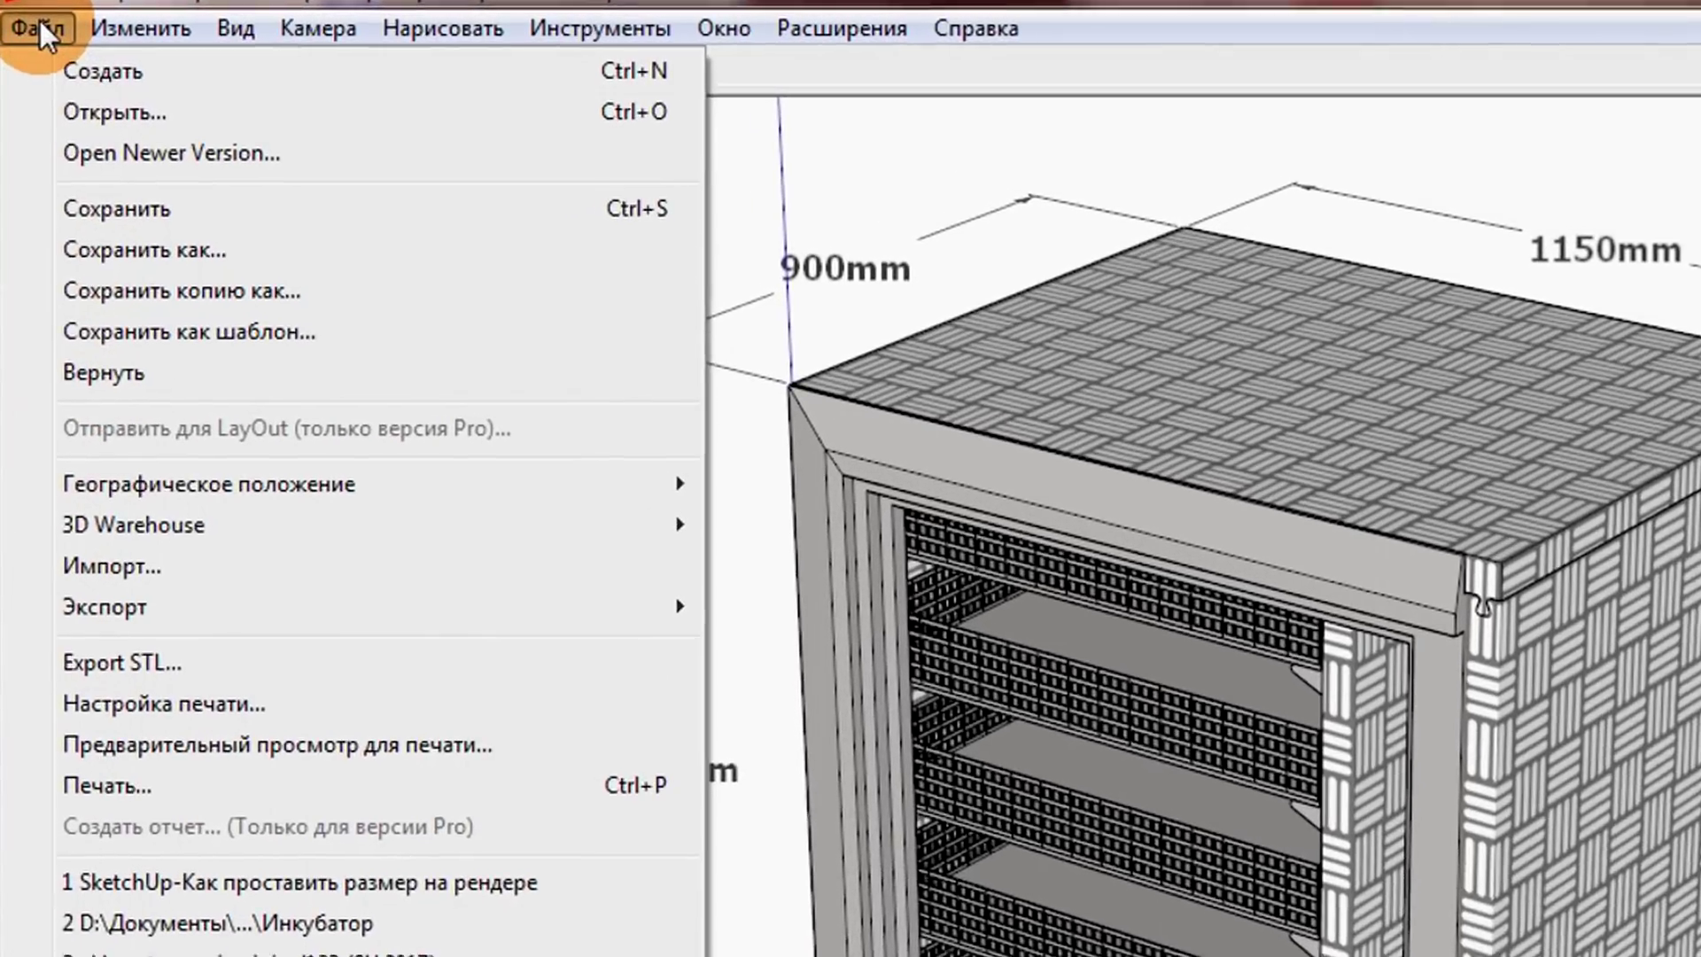
mouse_move(120, 688)
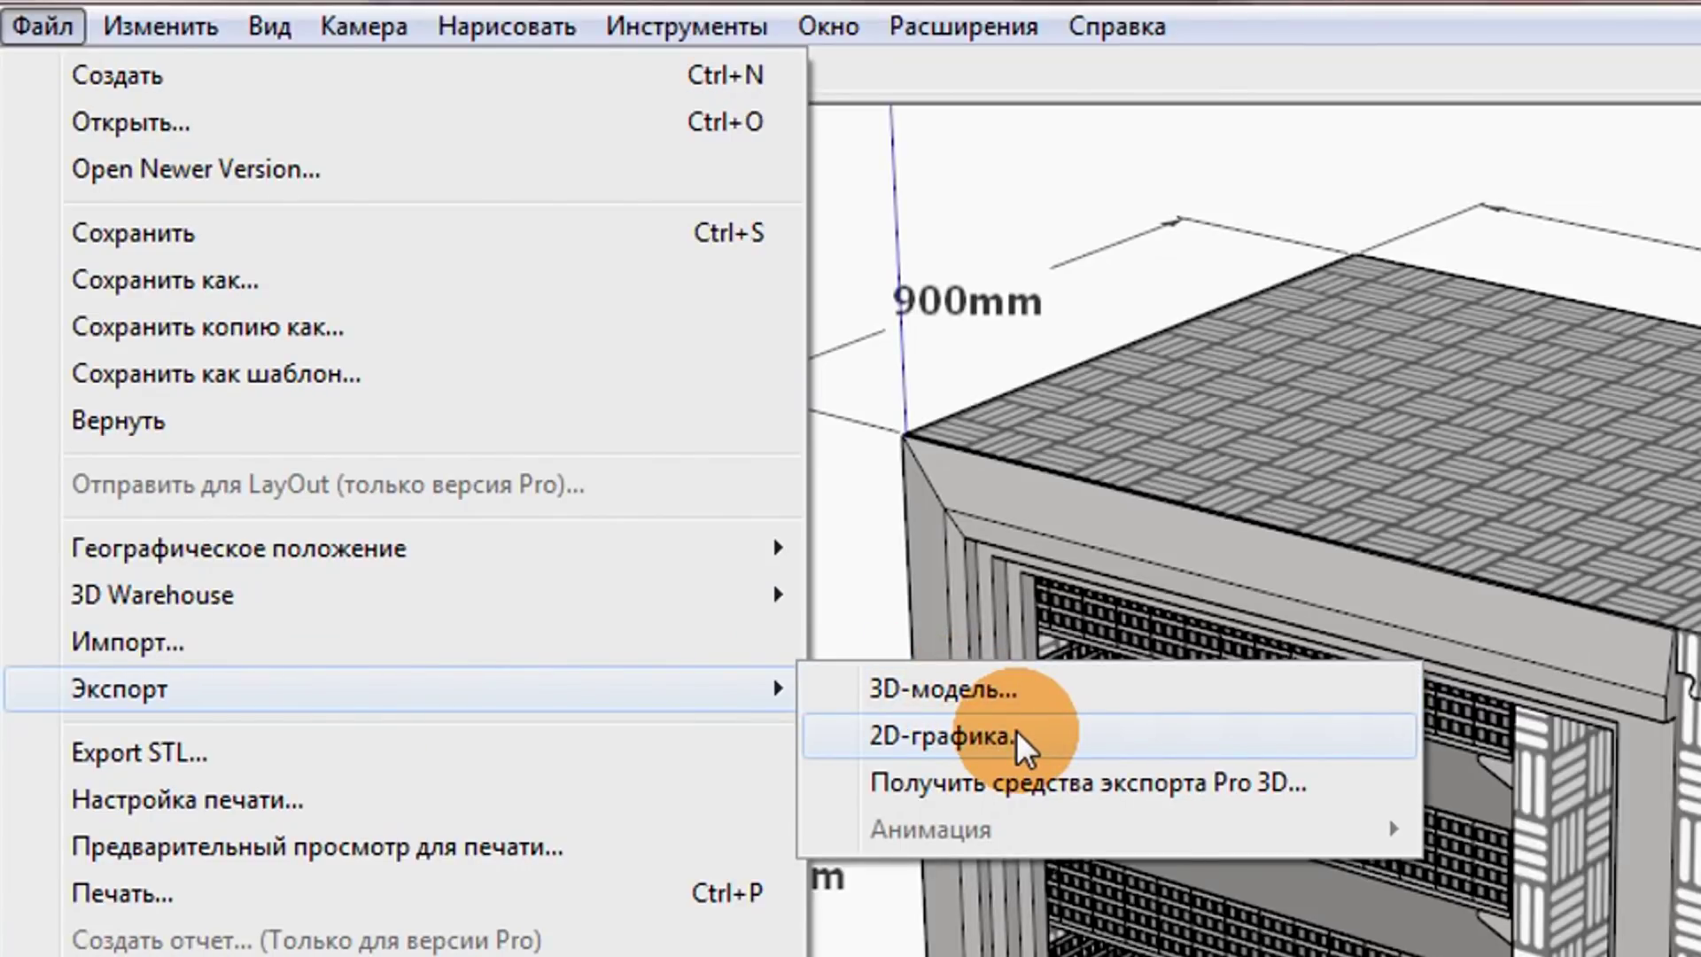
click(1017, 730)
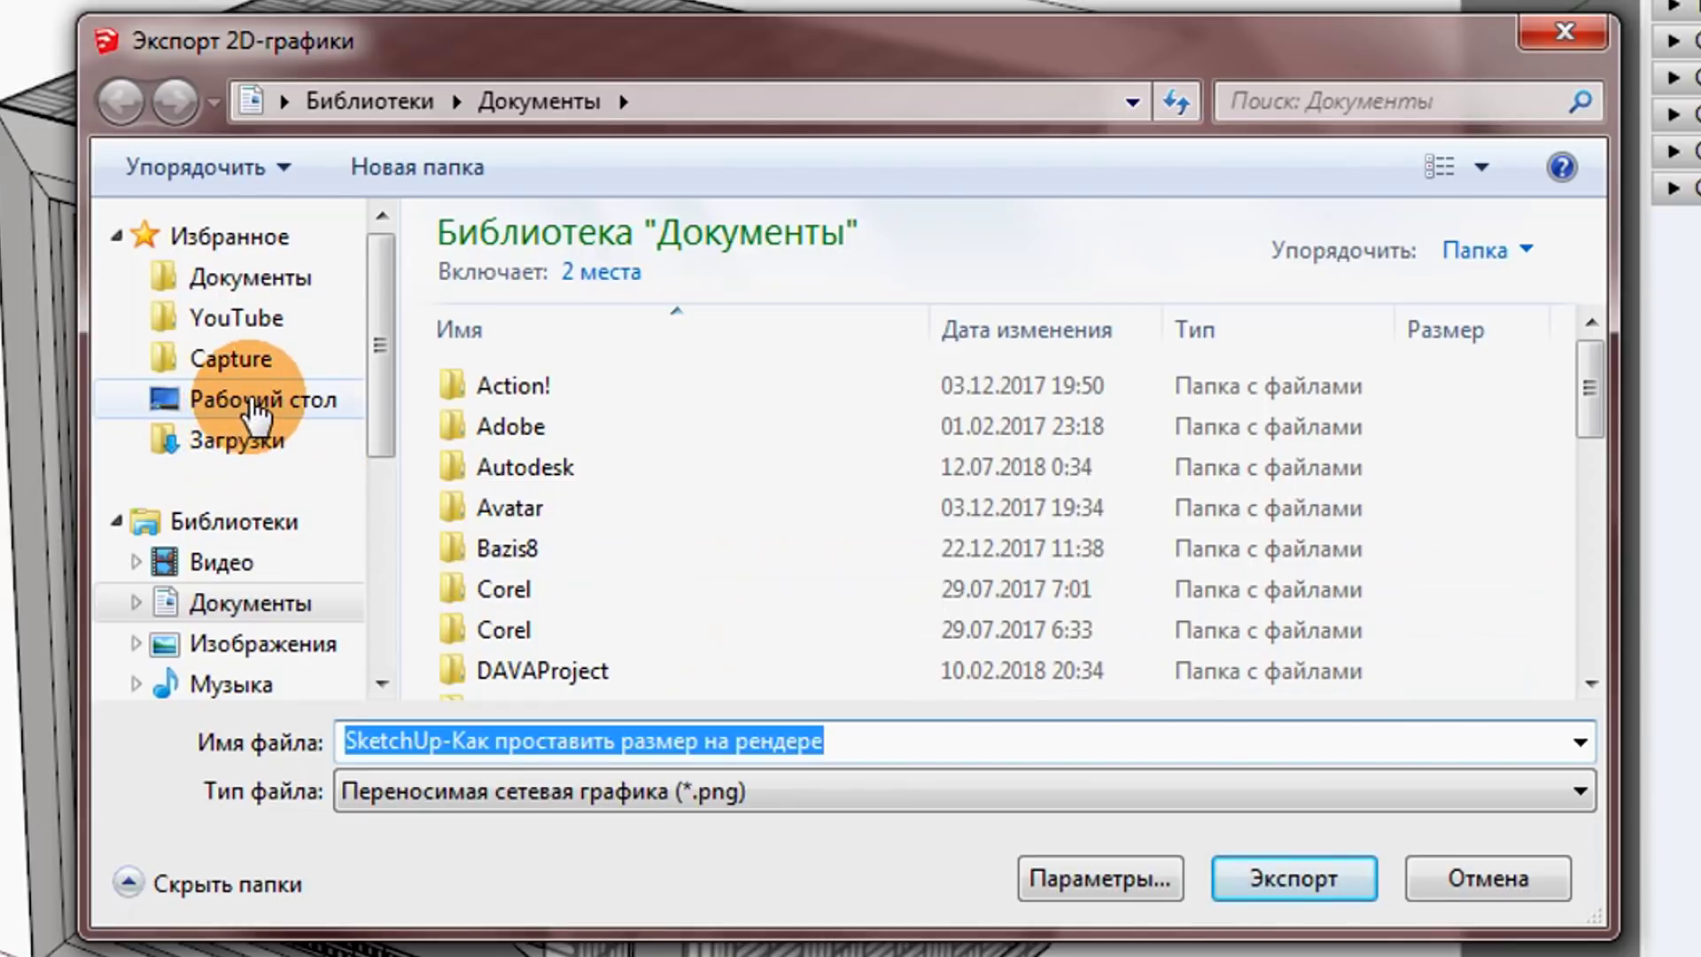
click(254, 403)
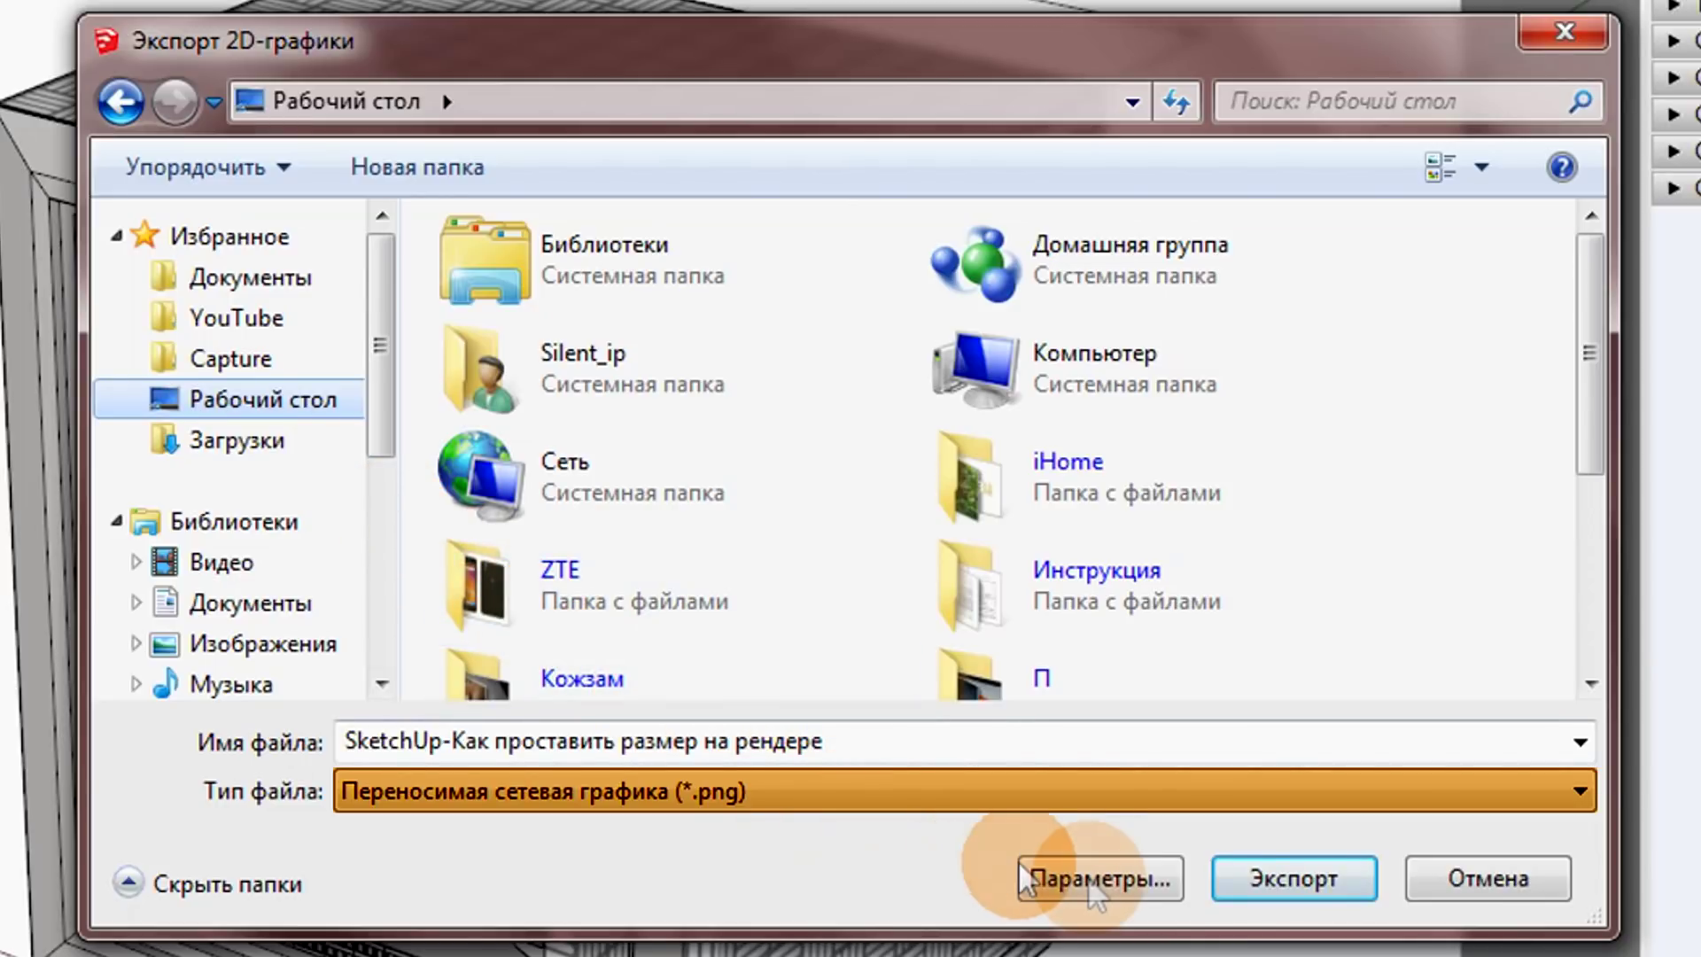
click(1103, 876)
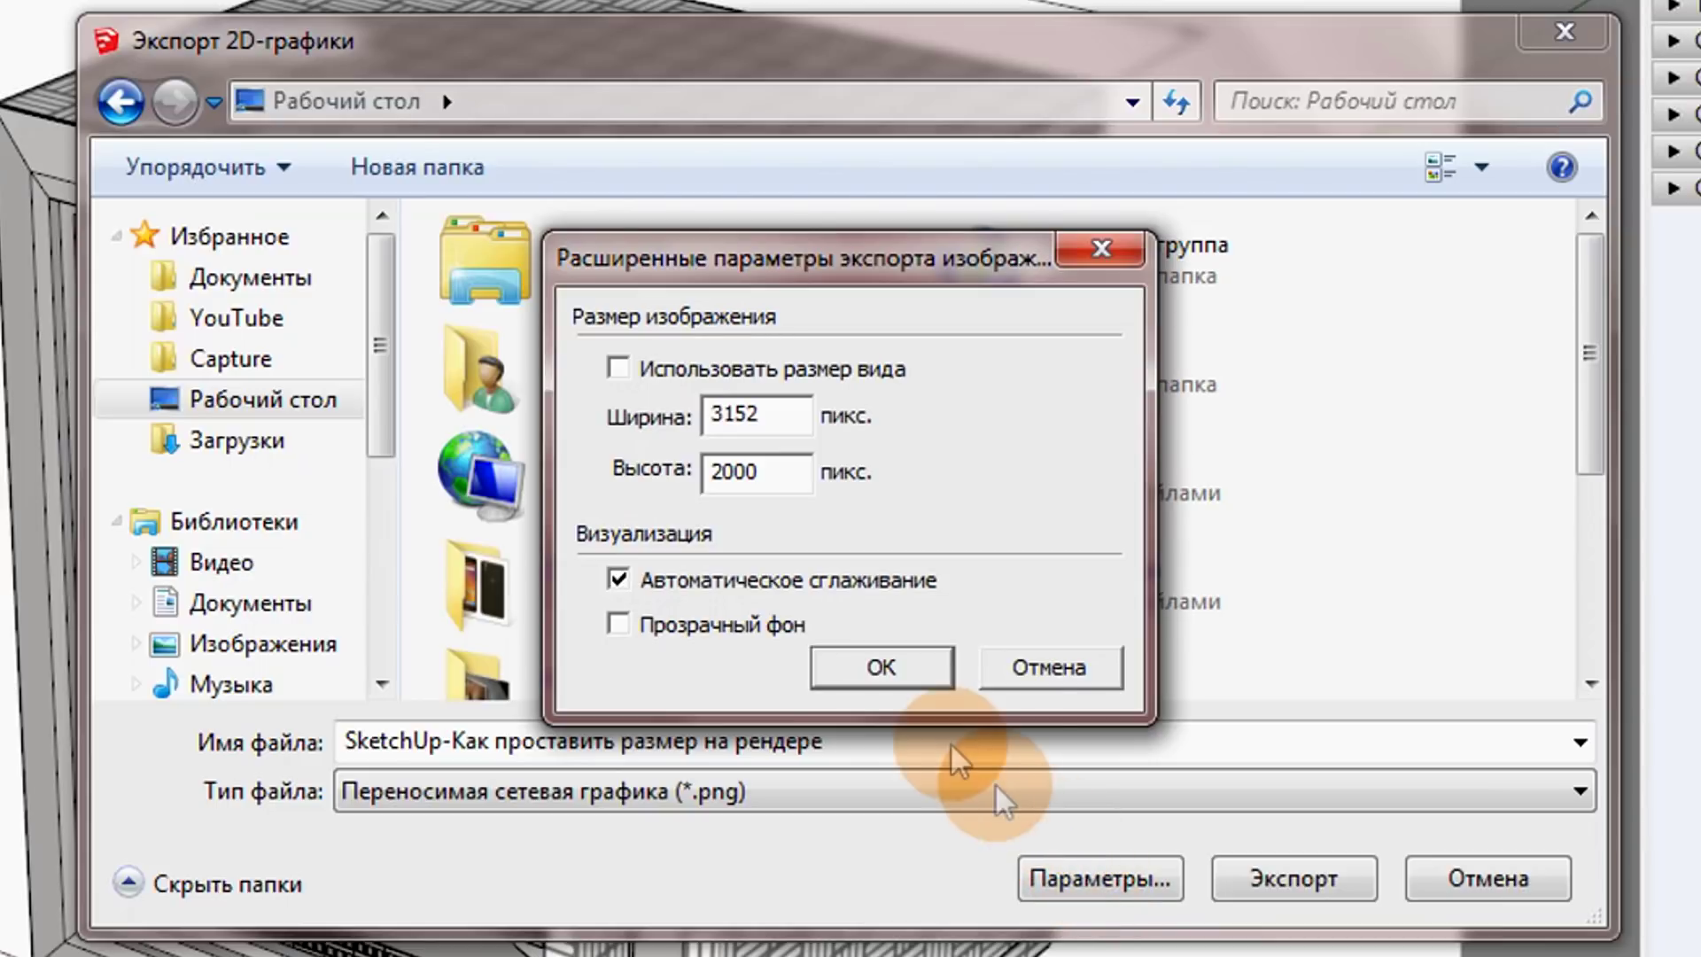
click(775, 474)
double_click(776, 474)
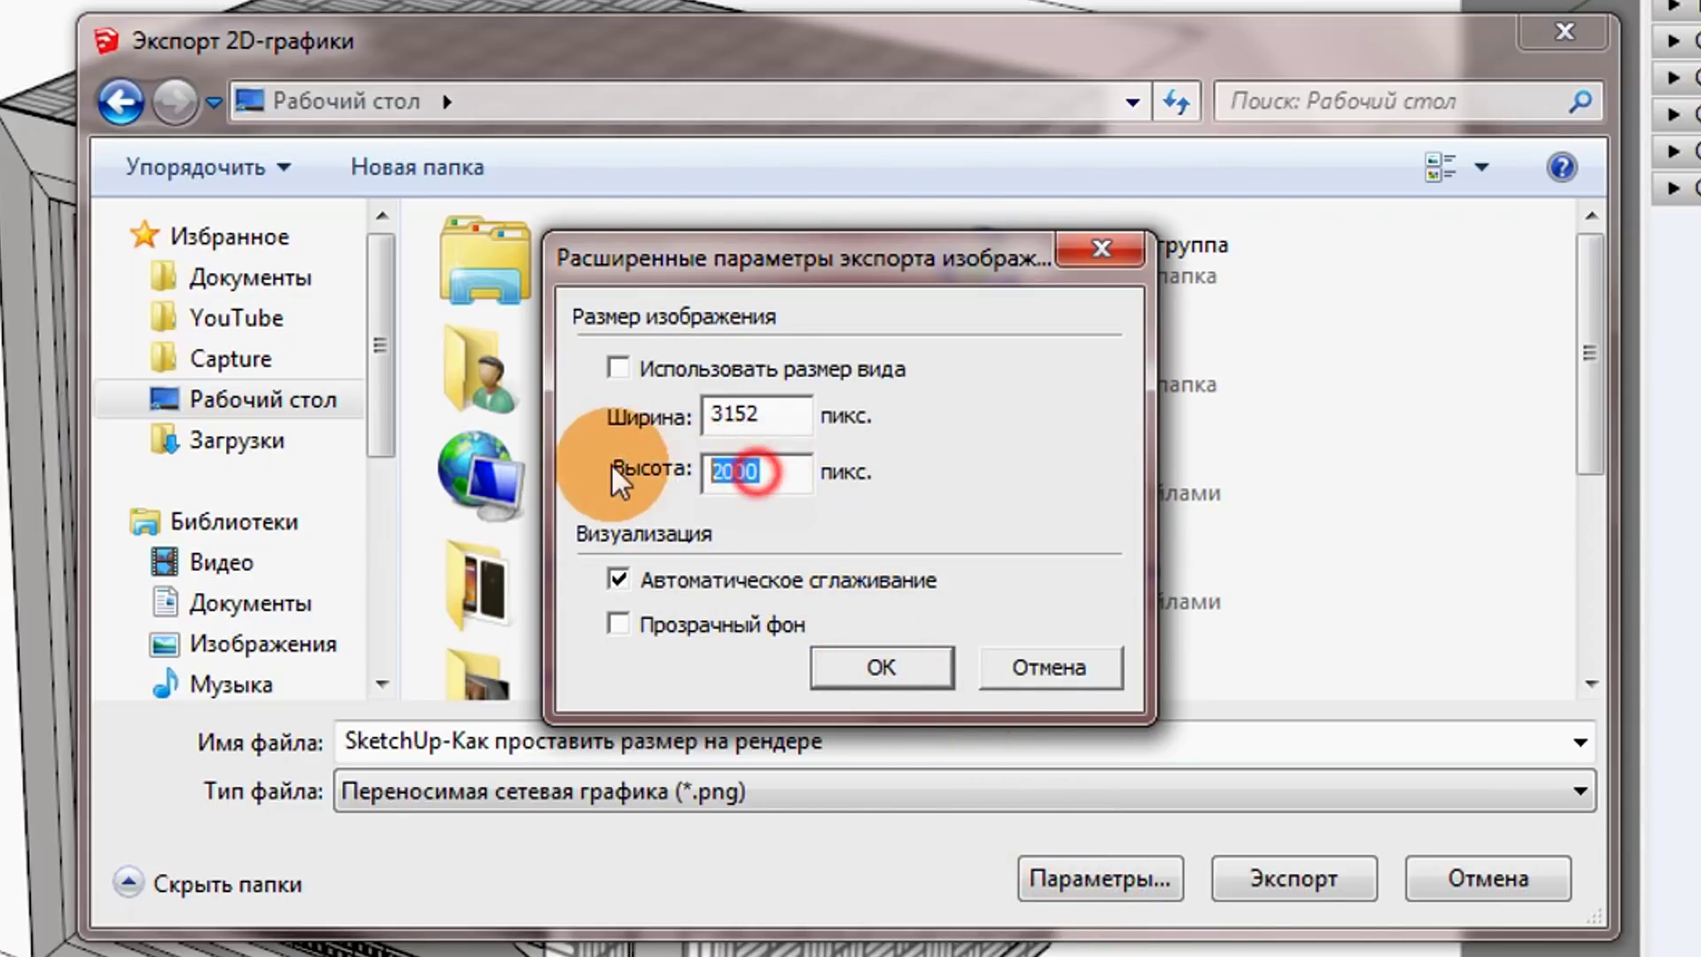
text(15)
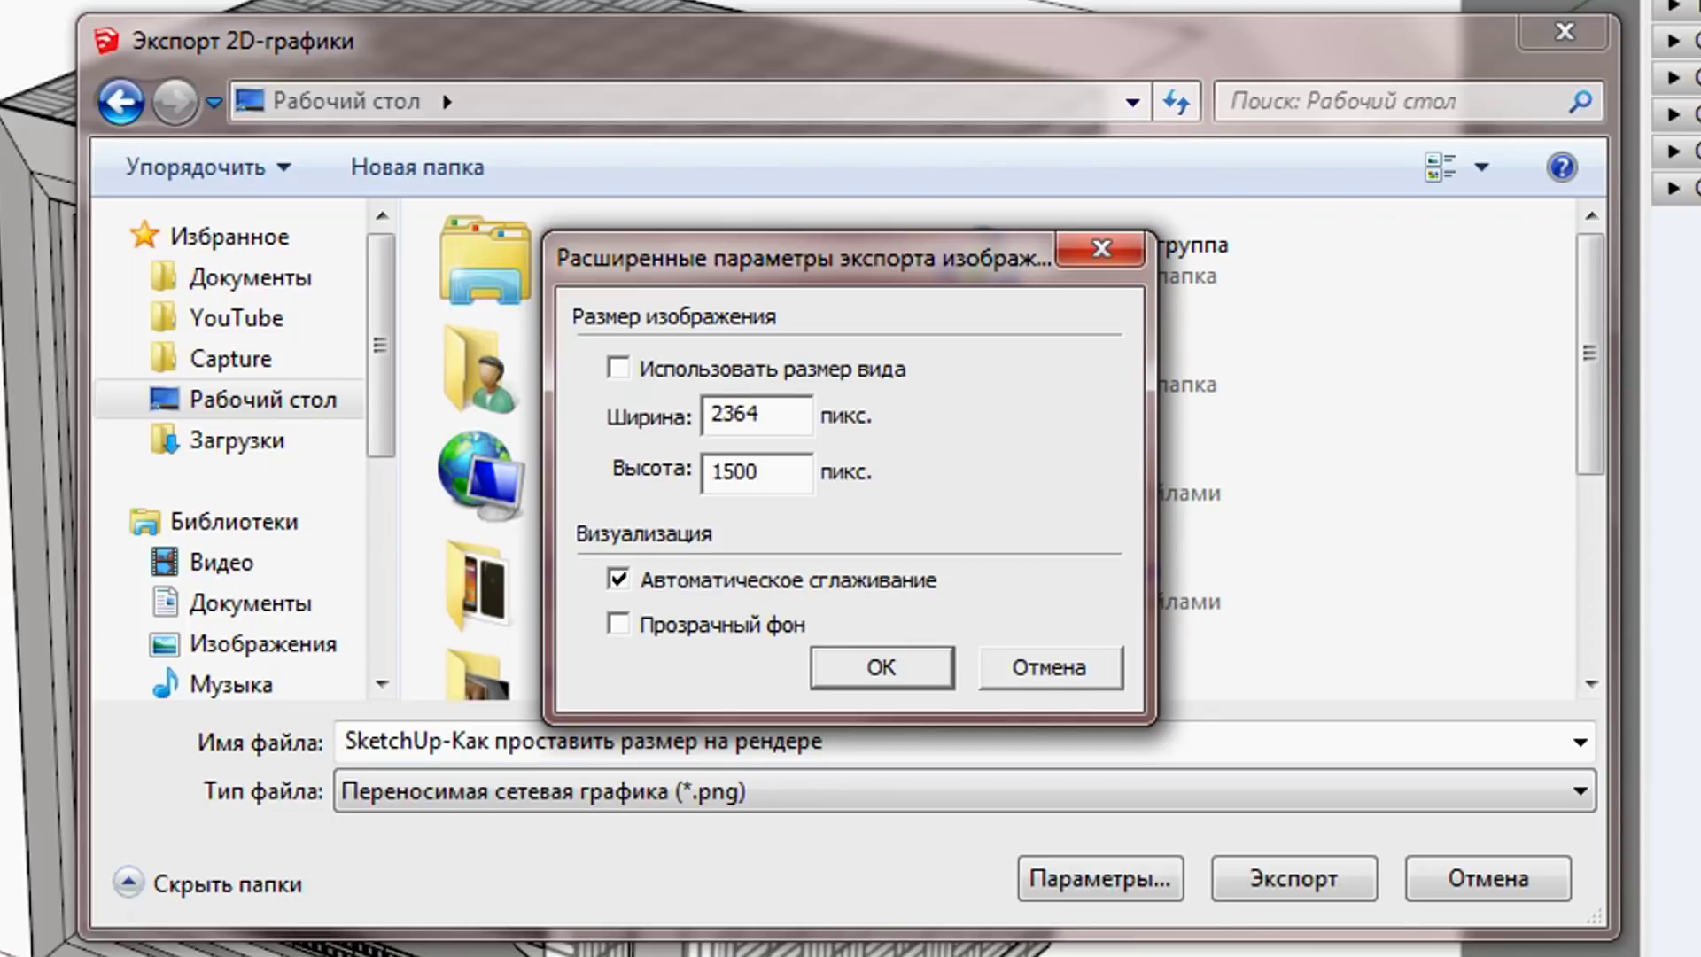
click(888, 666)
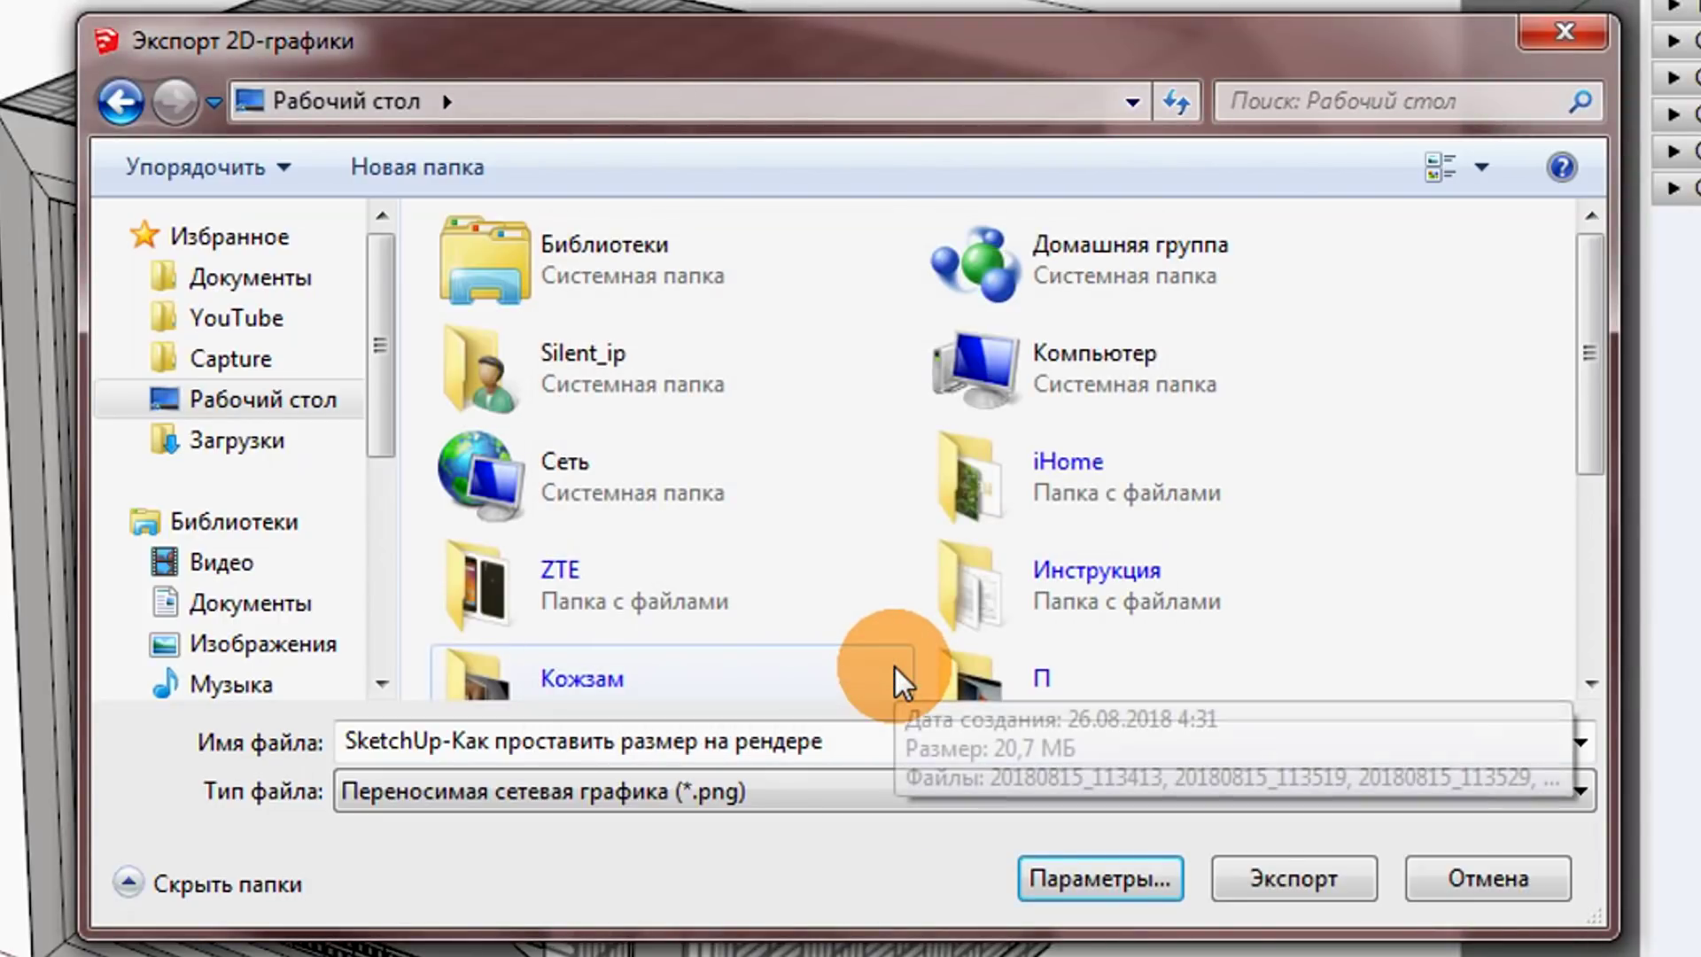
click(1286, 881)
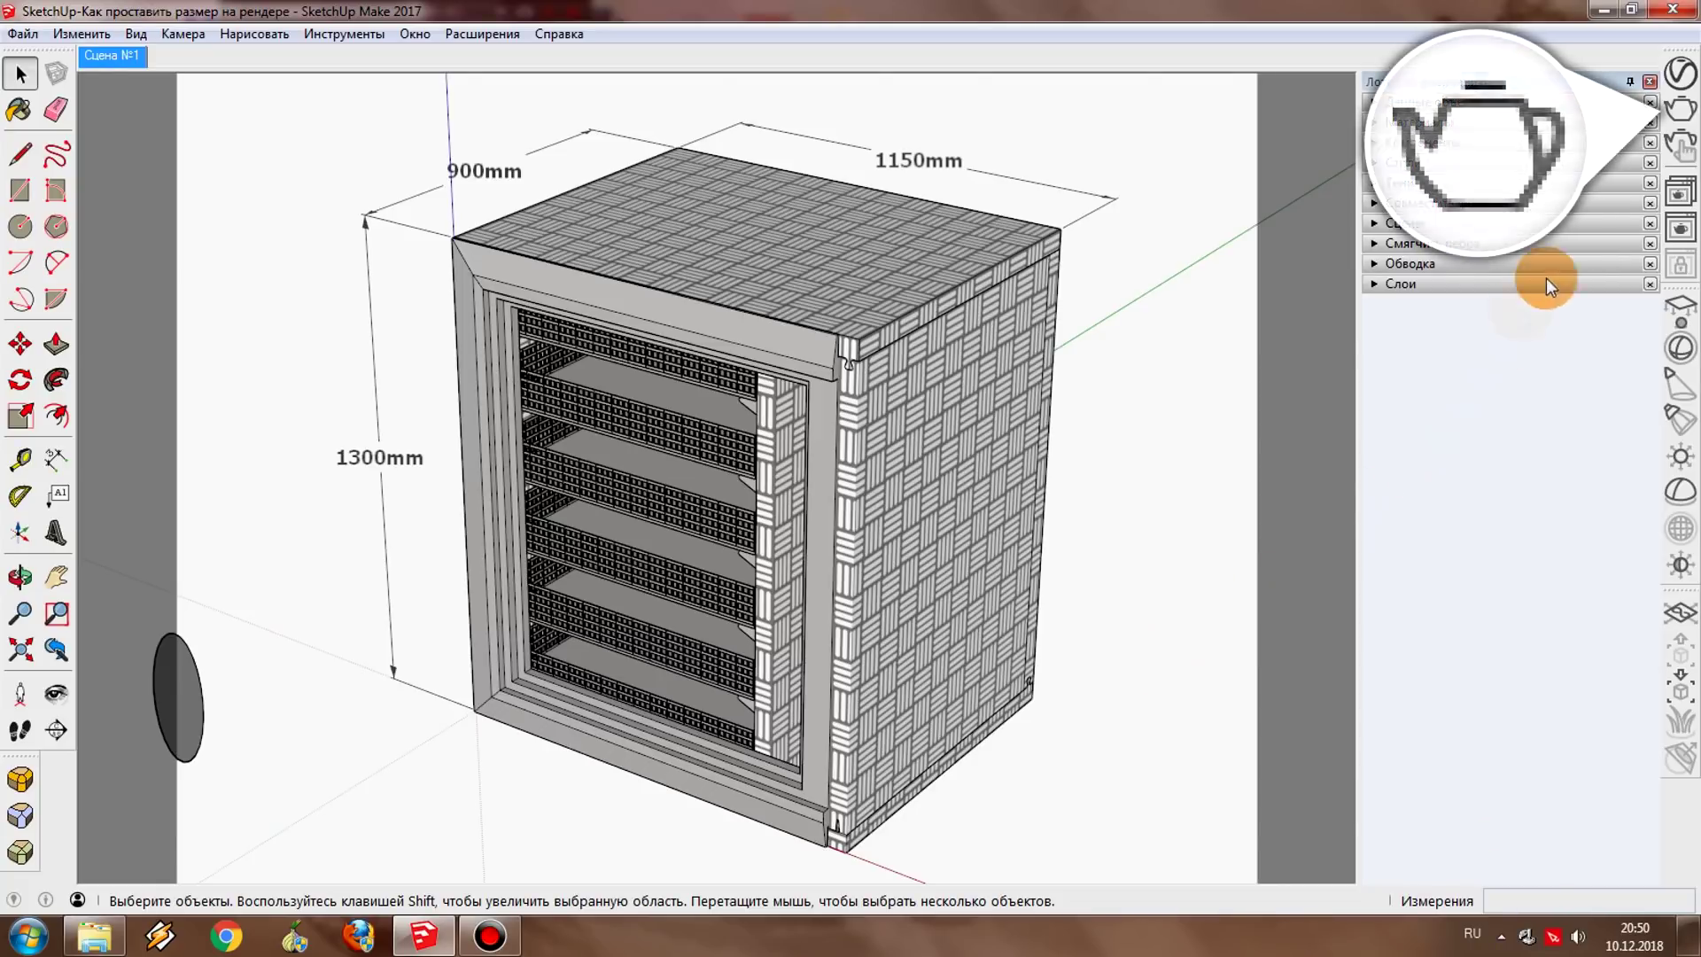
Step: Run a V-Ray render of the cabinet and watch its progress until 100%
click(1684, 111)
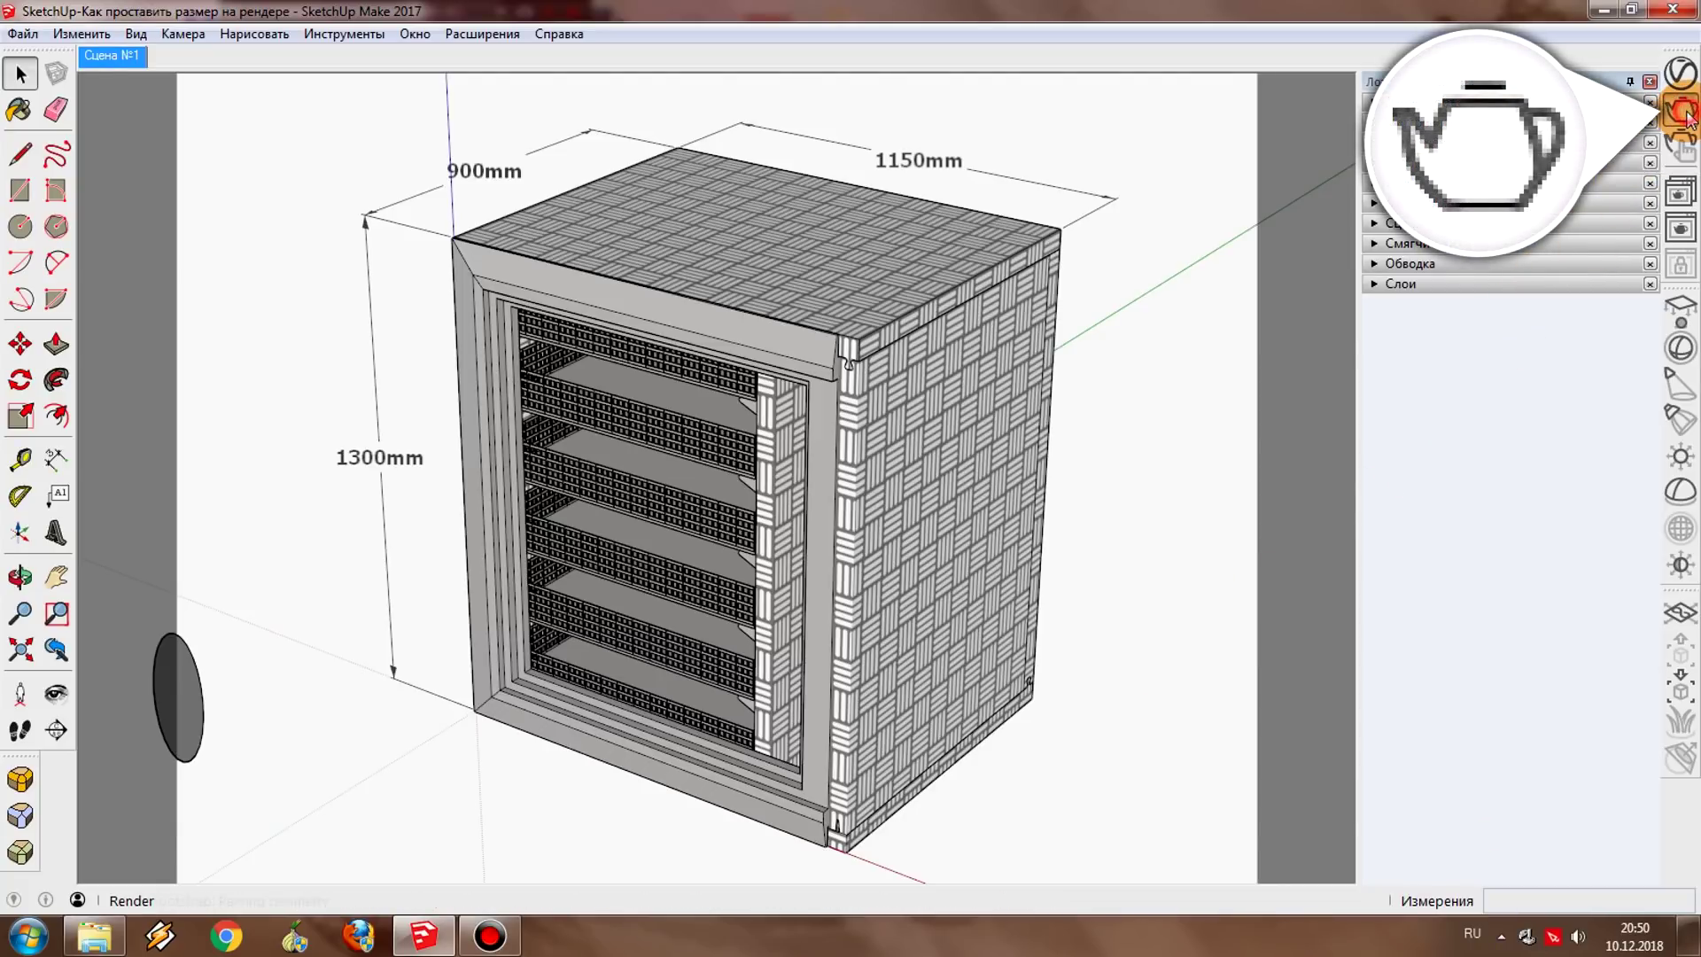
click(1511, 492)
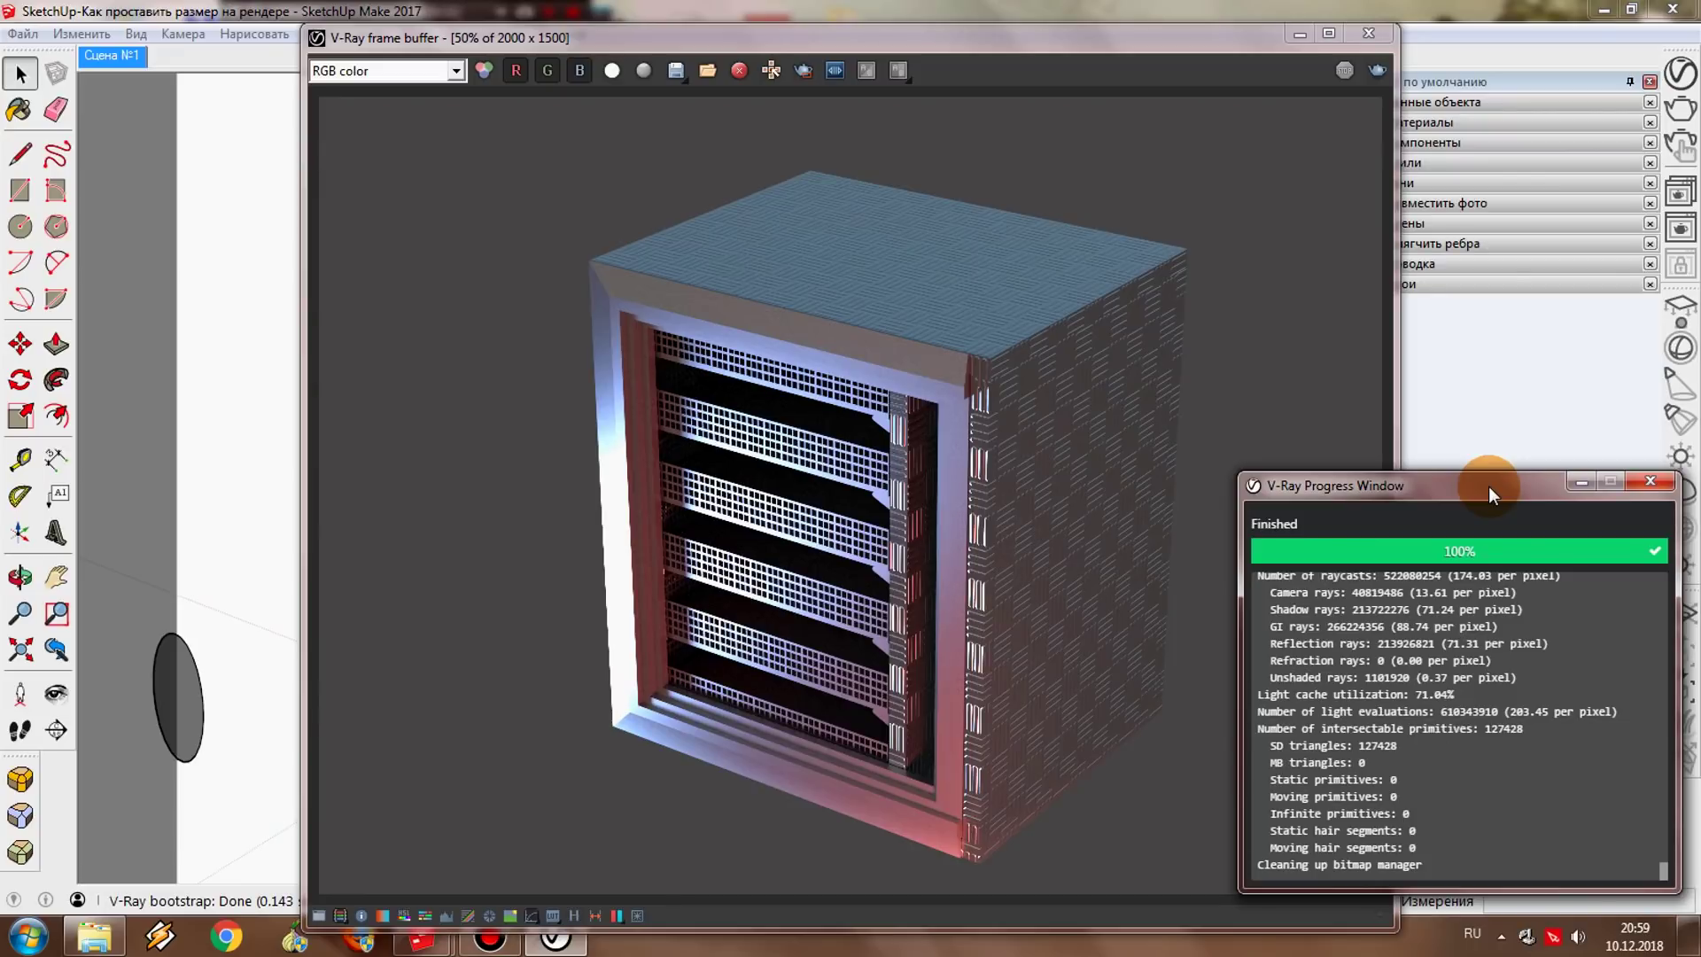
Step: Save the finished V-Ray render as 01.png on the Desktop and close the frame buffer
click(1659, 486)
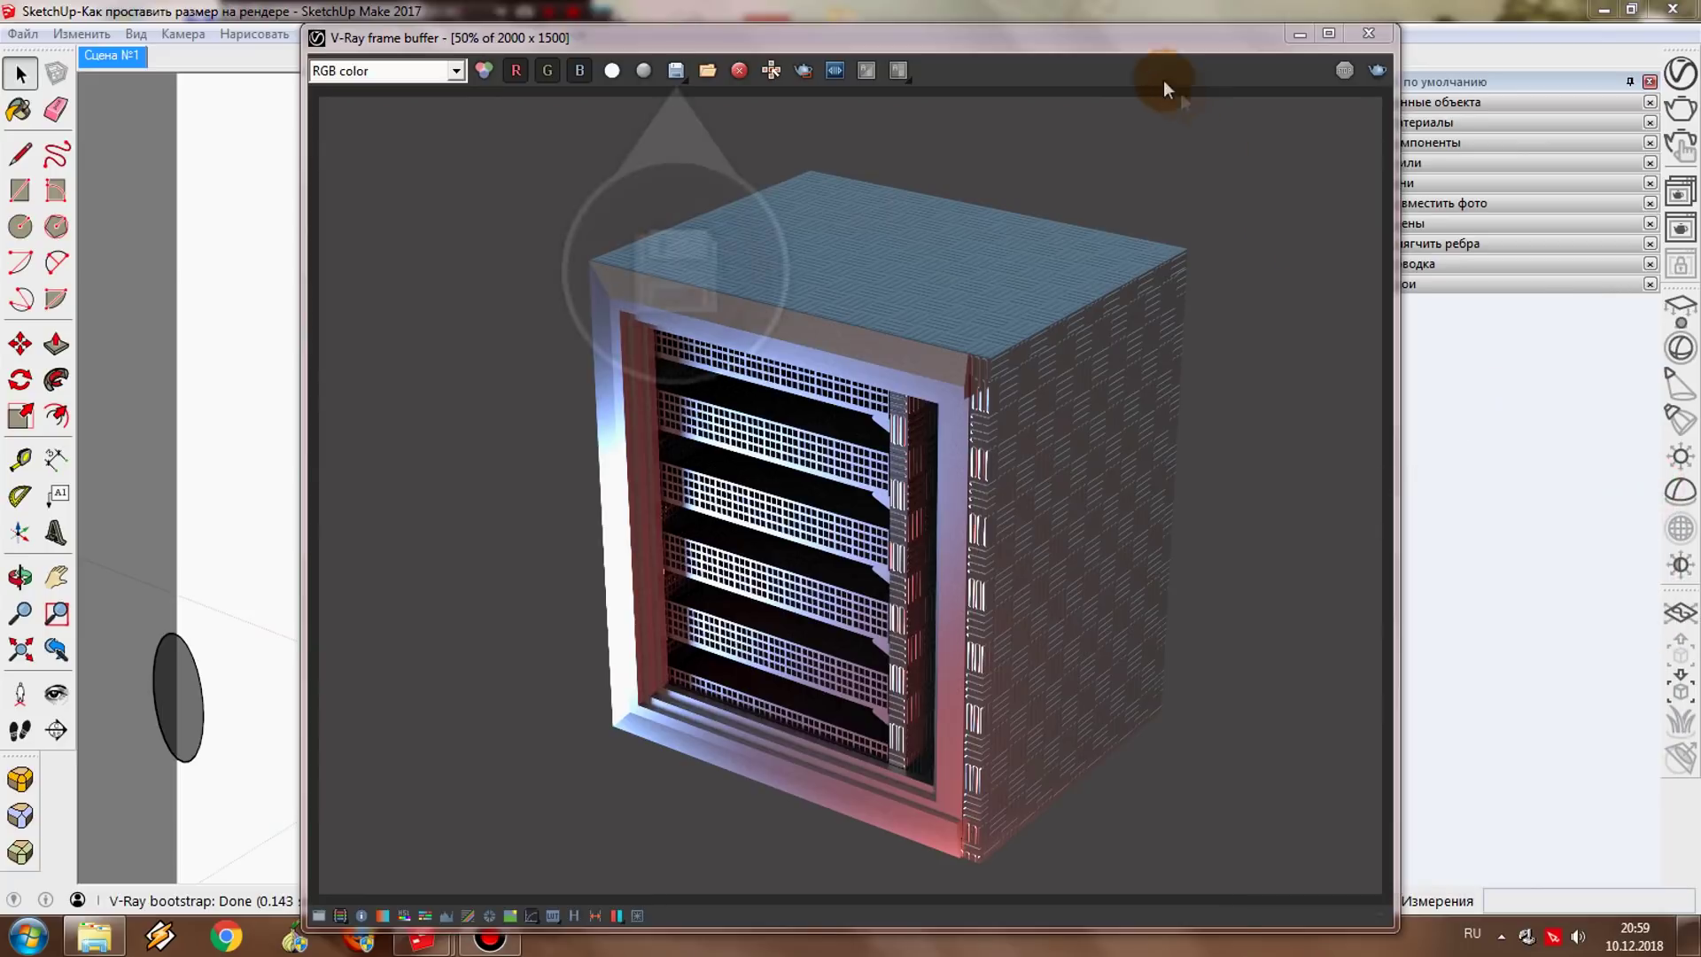
click(1005, 37)
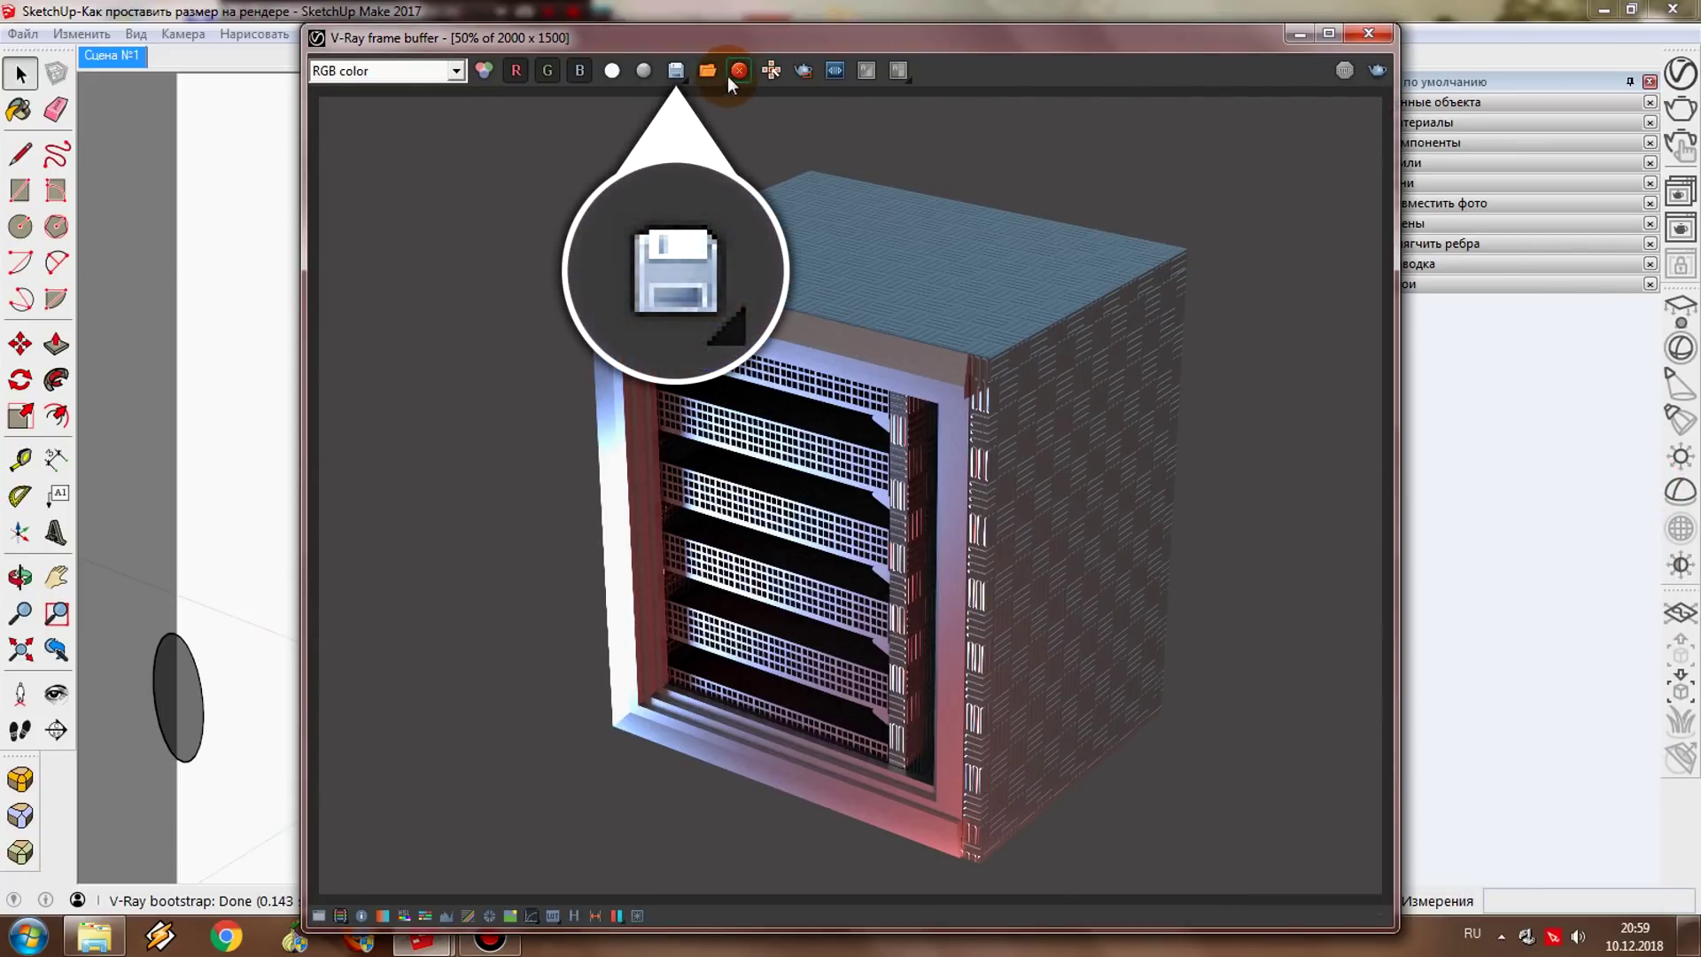
click(677, 71)
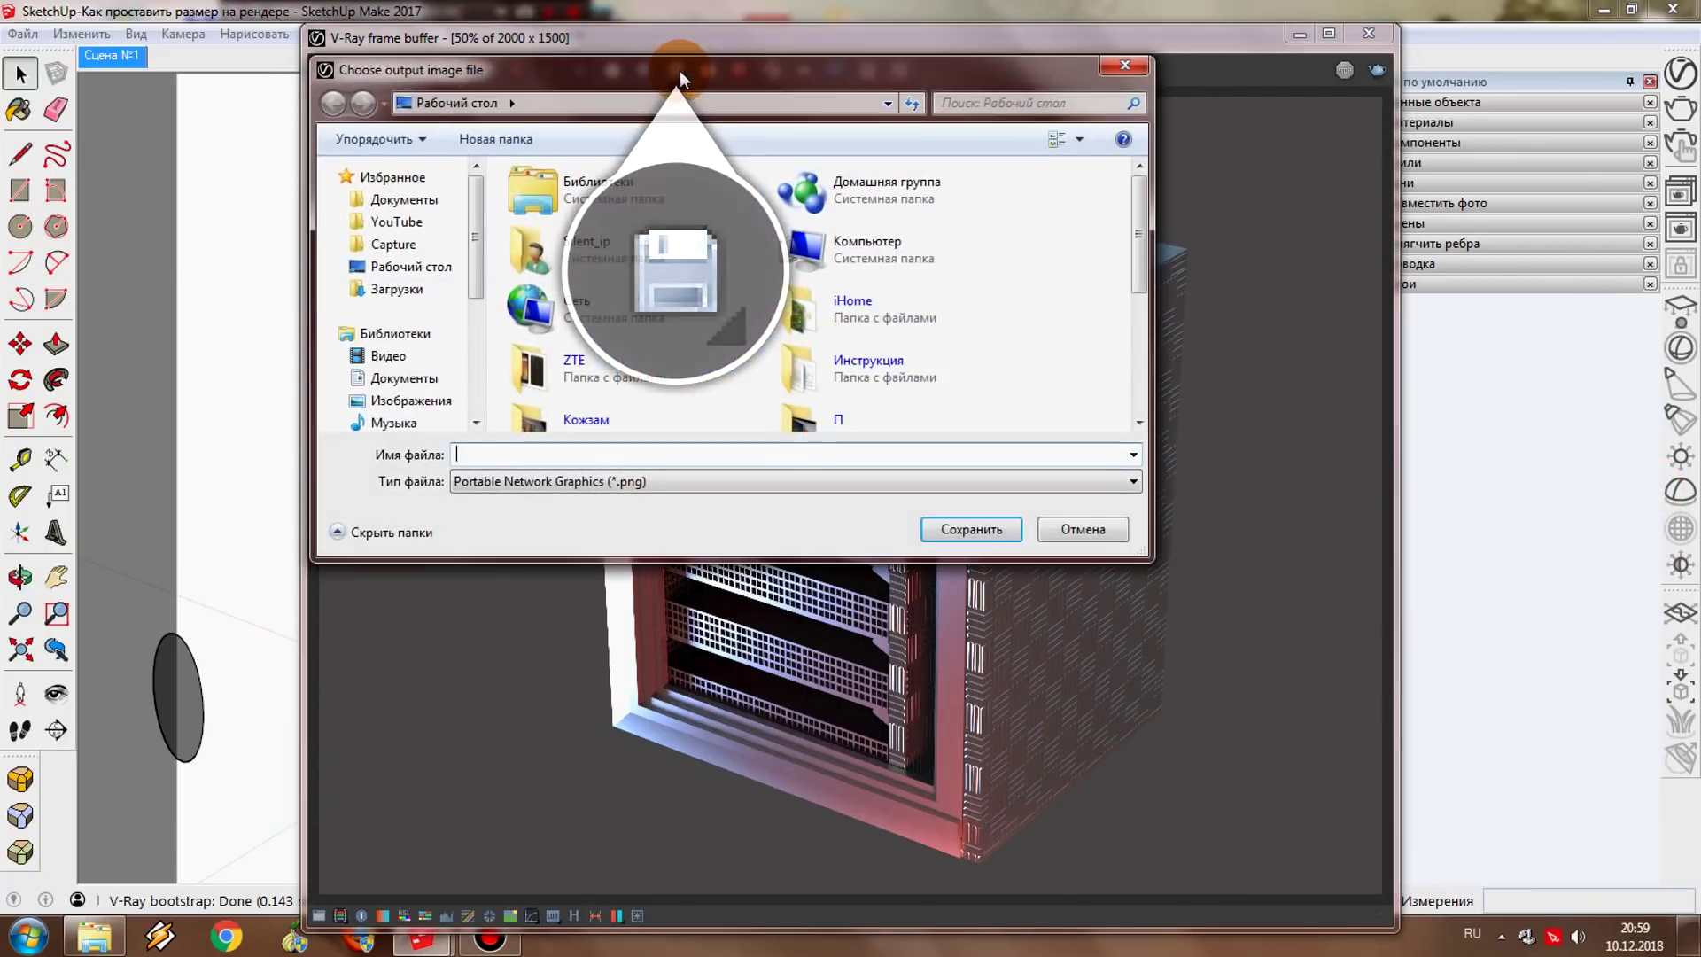
click(629, 455)
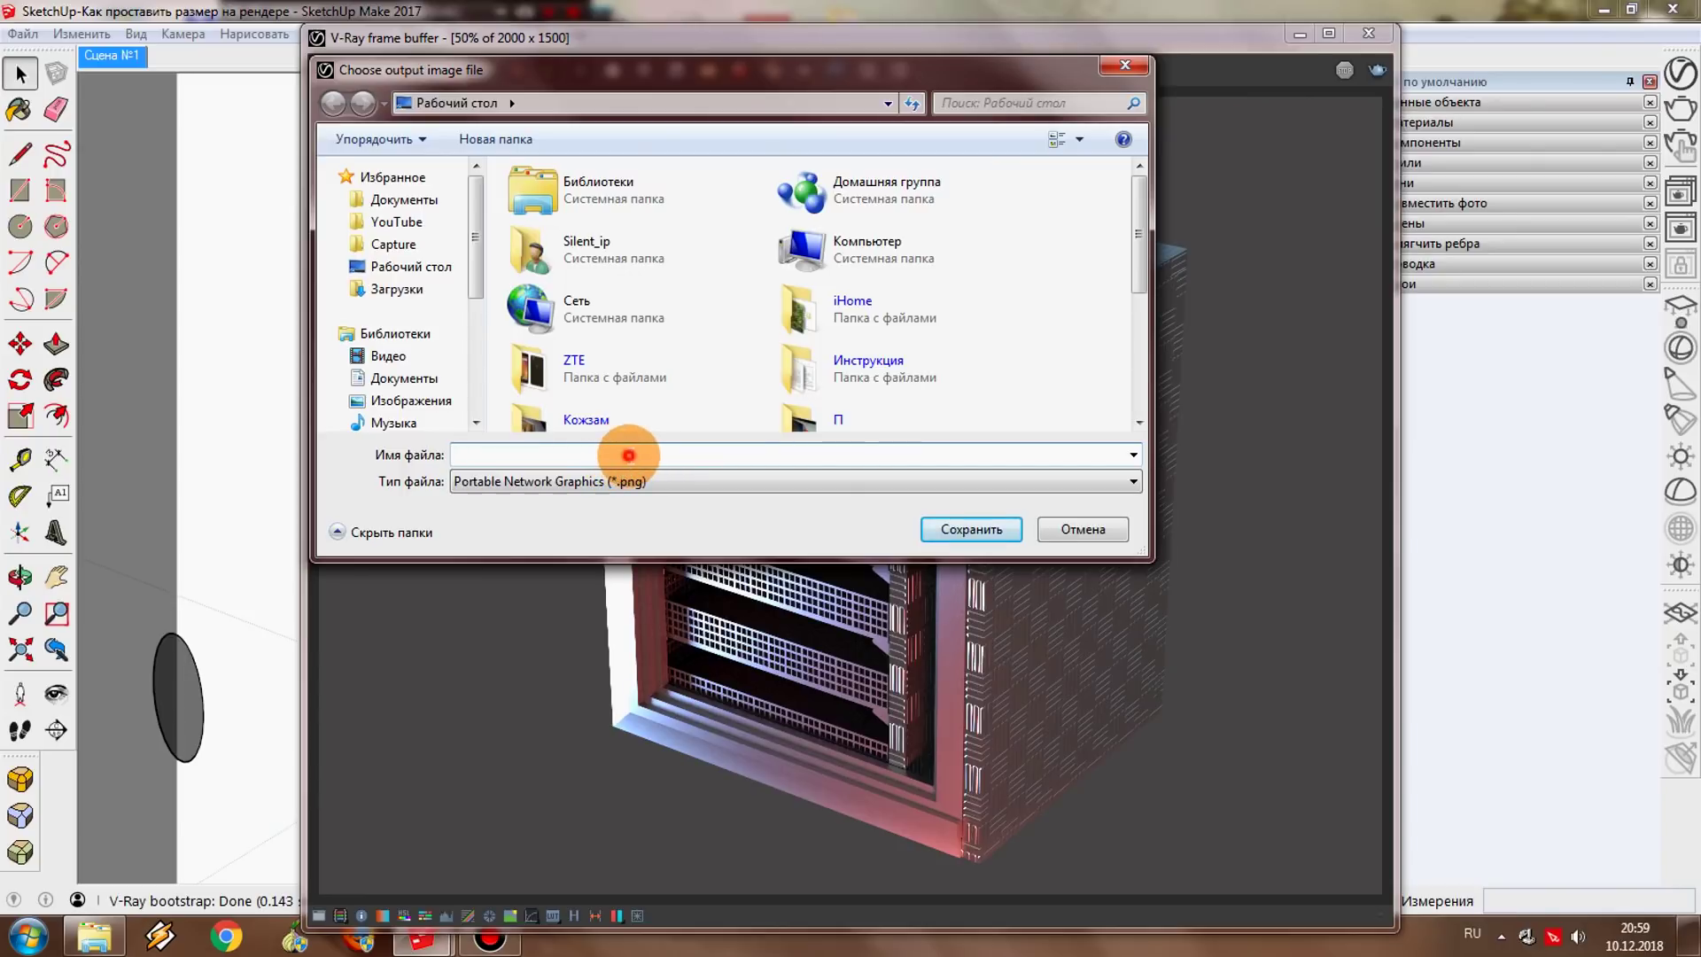
text(01)
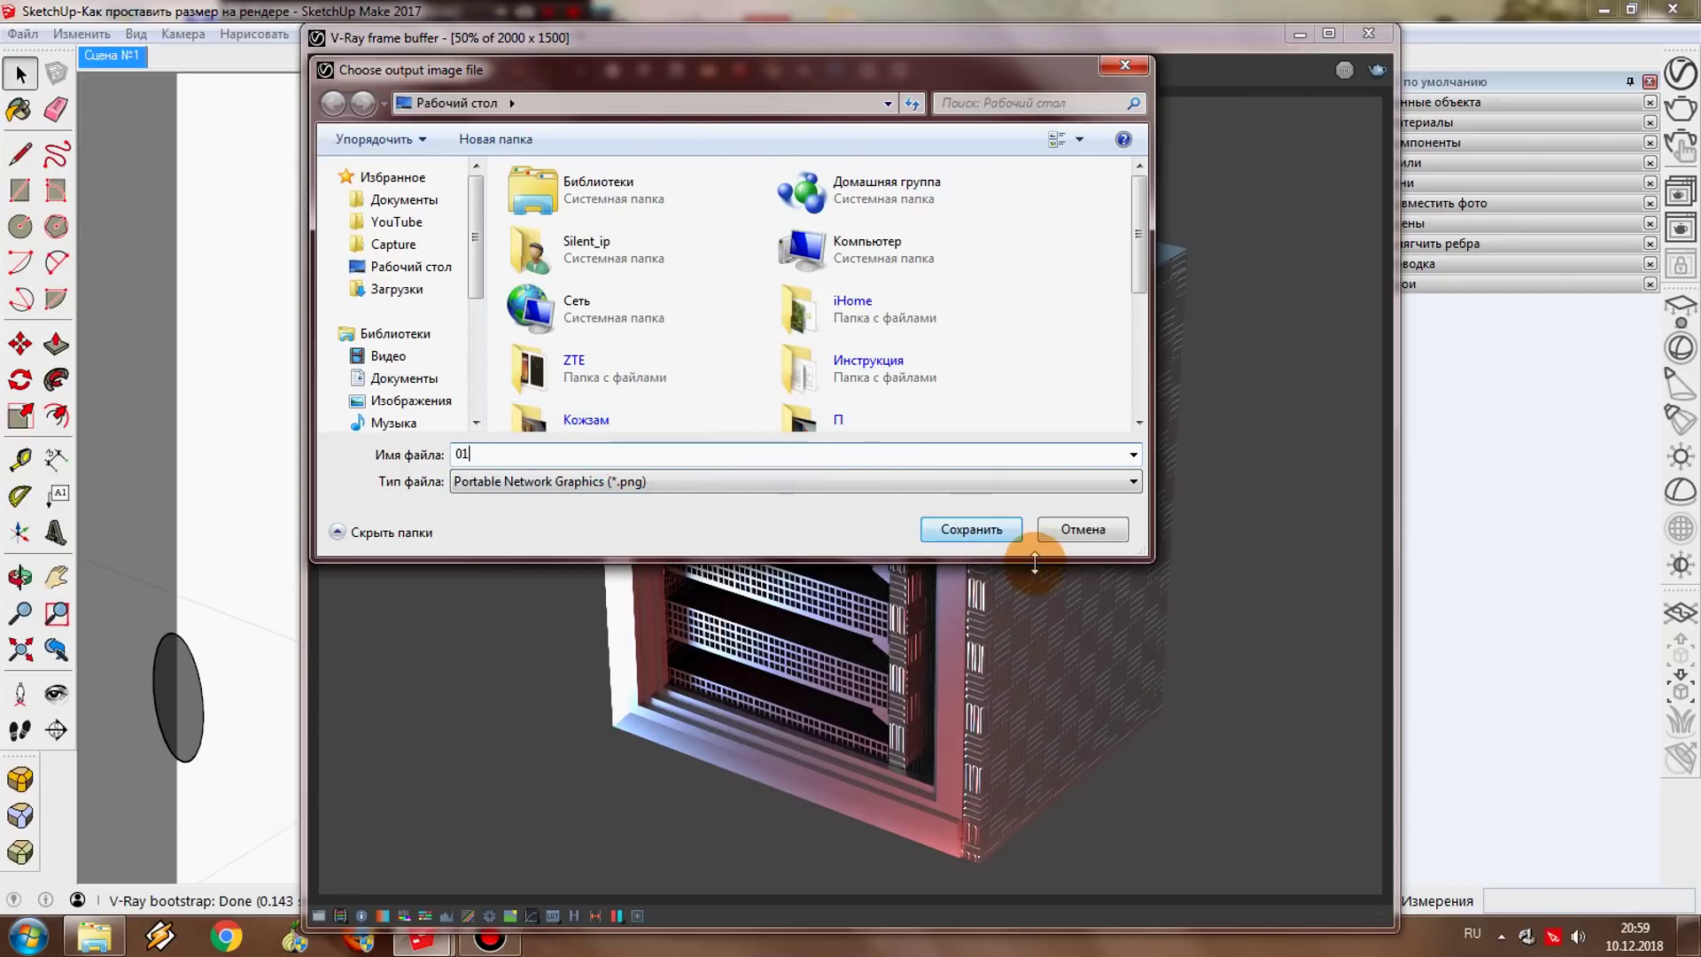
click(994, 531)
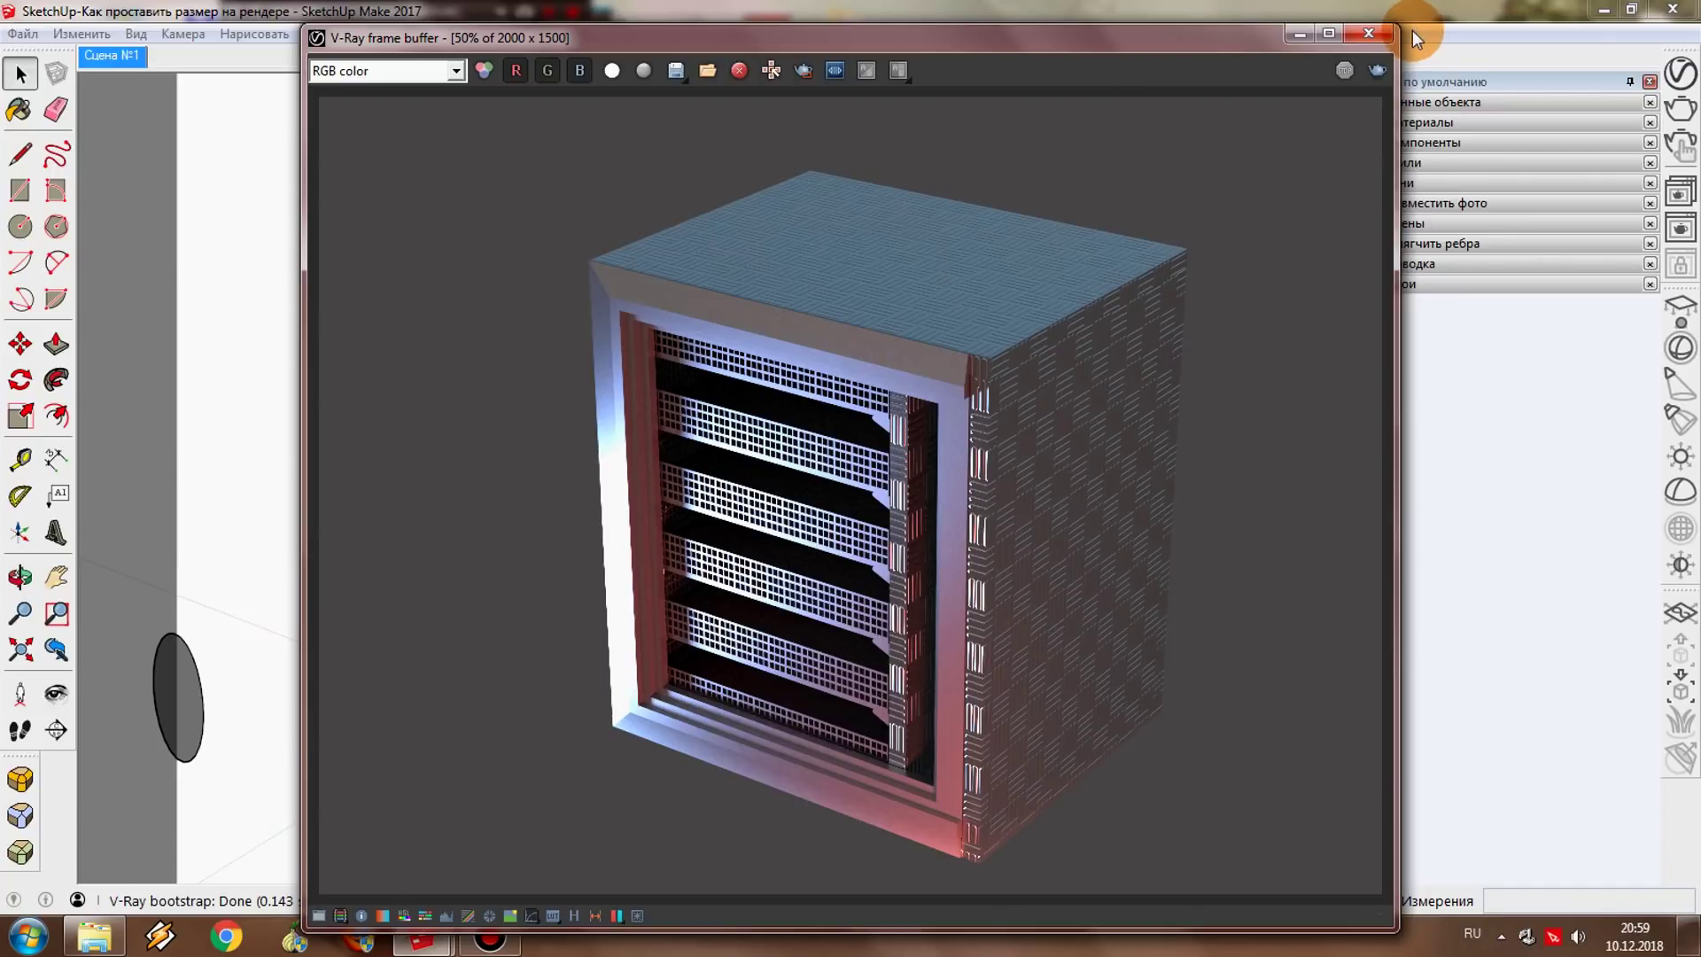
click(1380, 39)
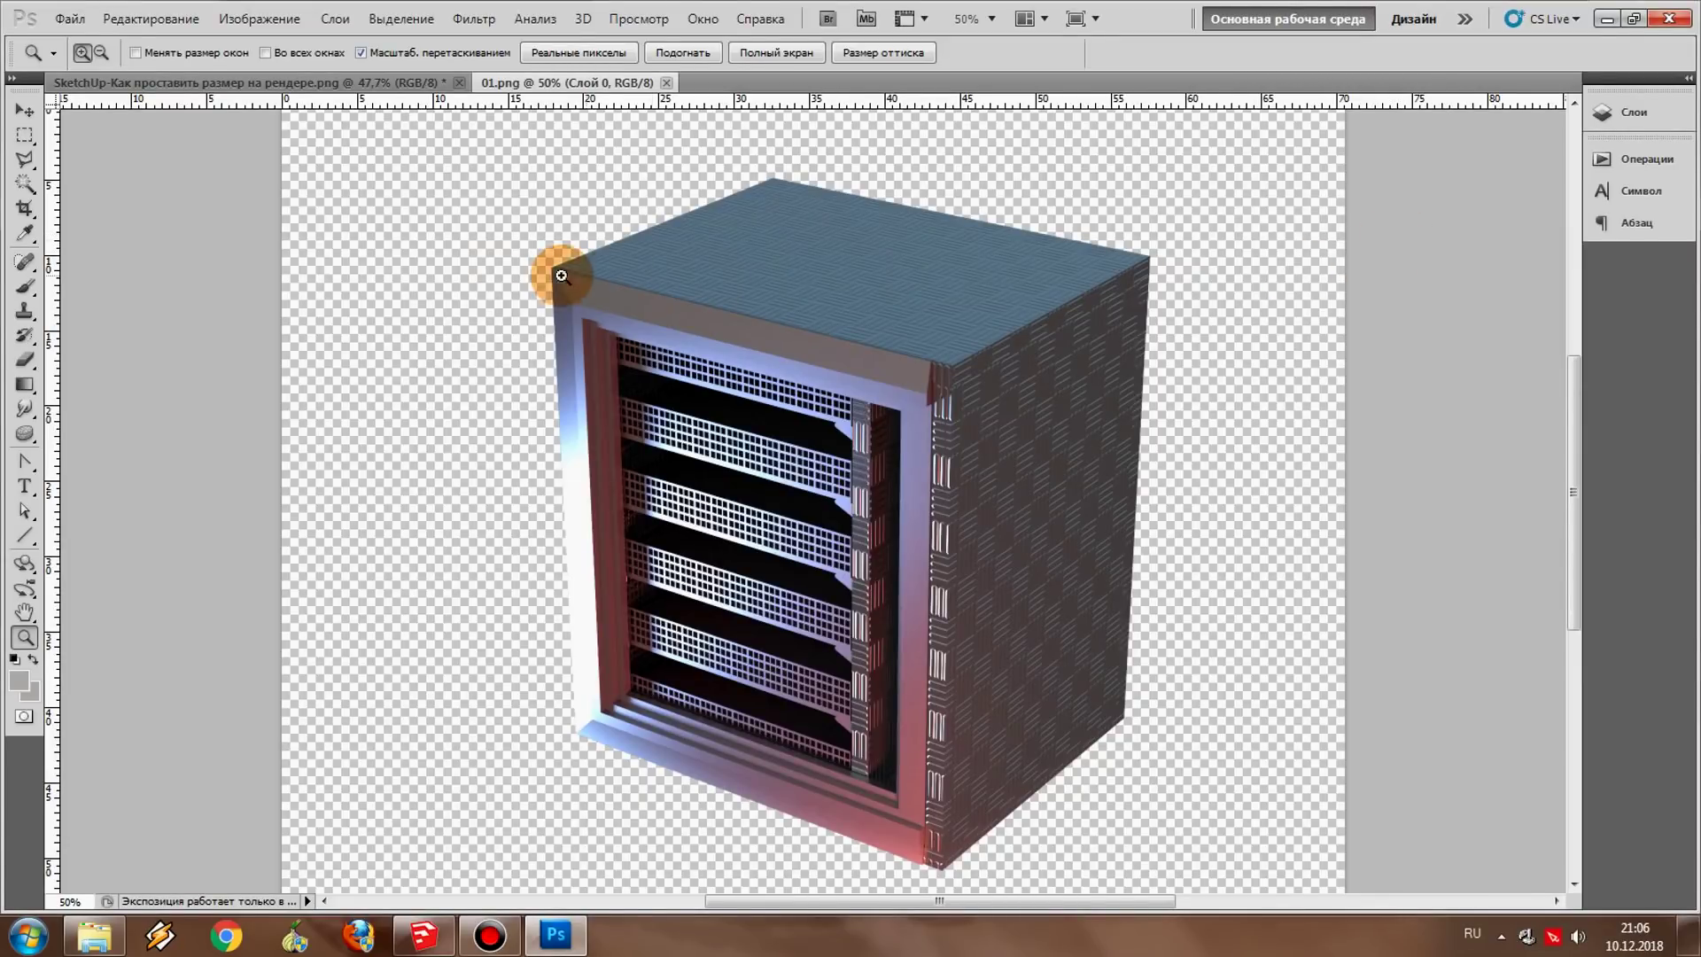
Step: Bring the SketchUp dimension drawing document to the front and select the Rectangular Marquee tool
click(396, 80)
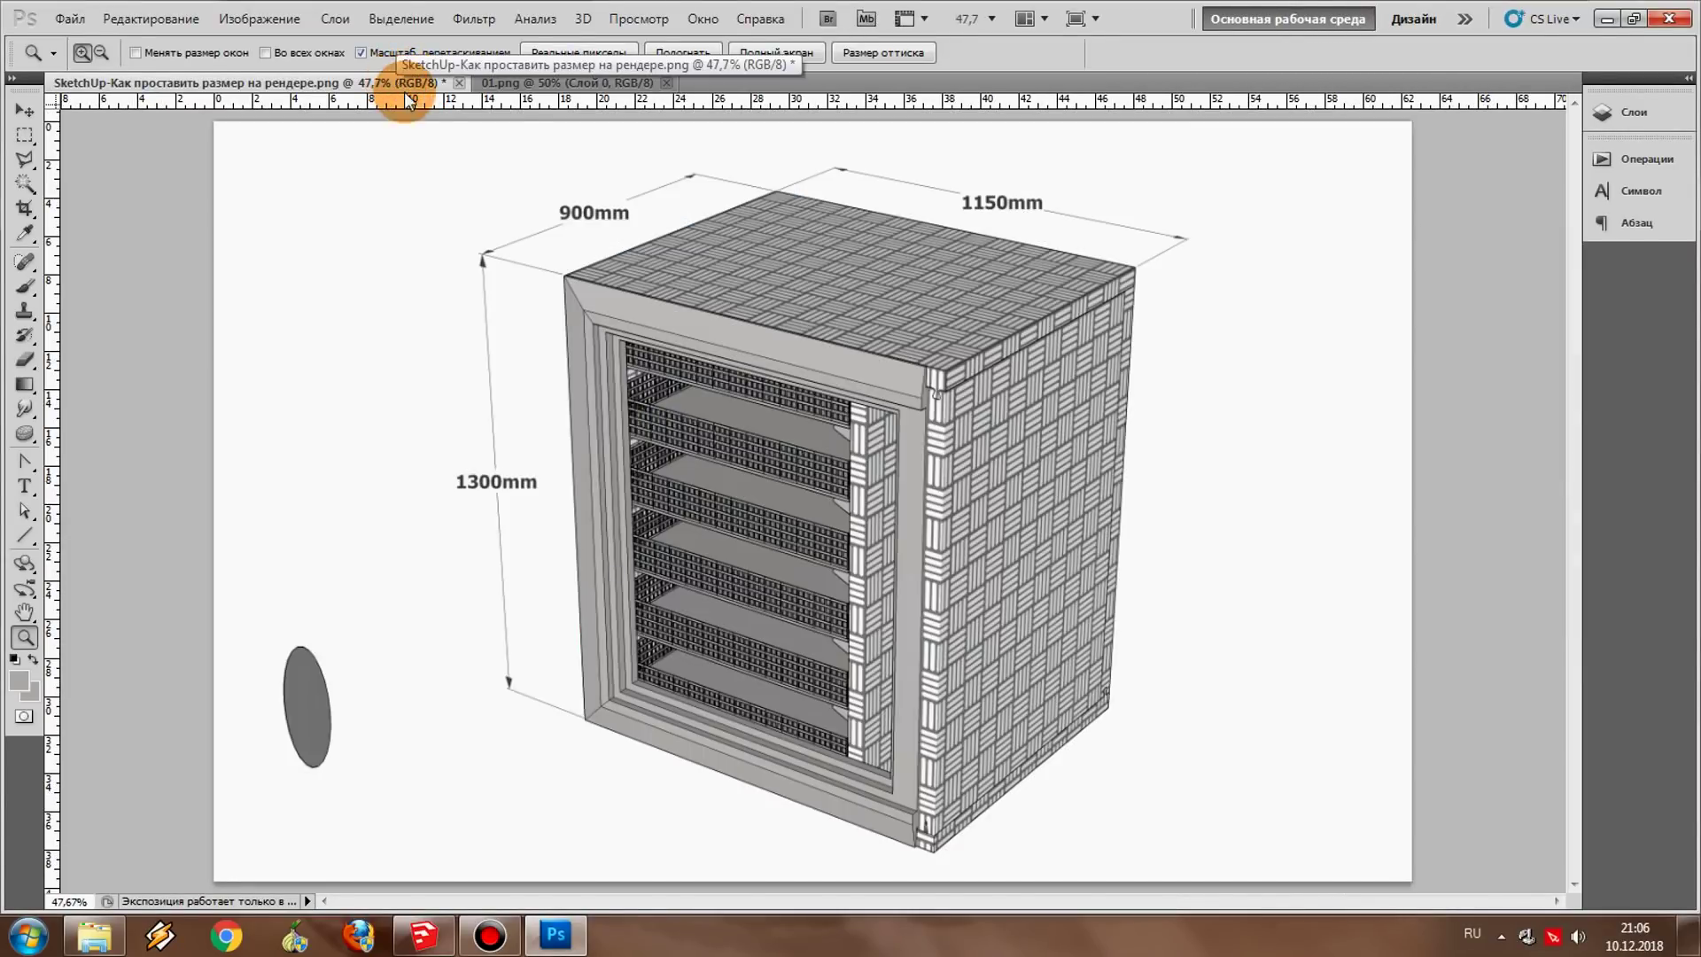
click(541, 83)
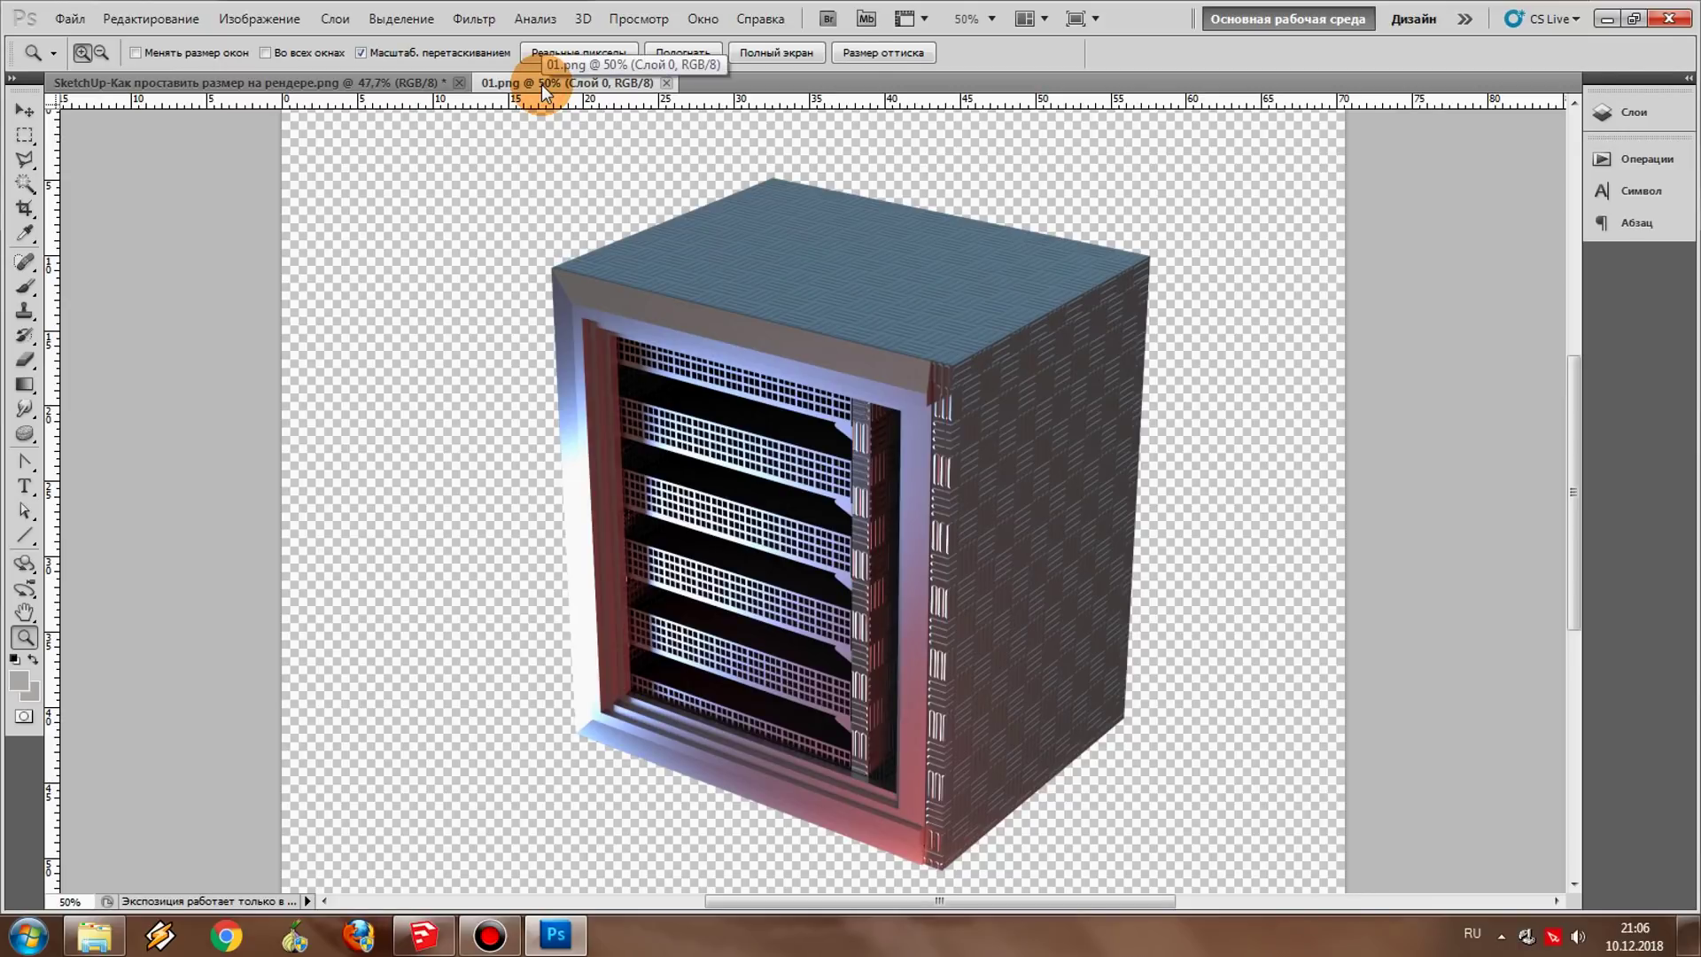
click(370, 84)
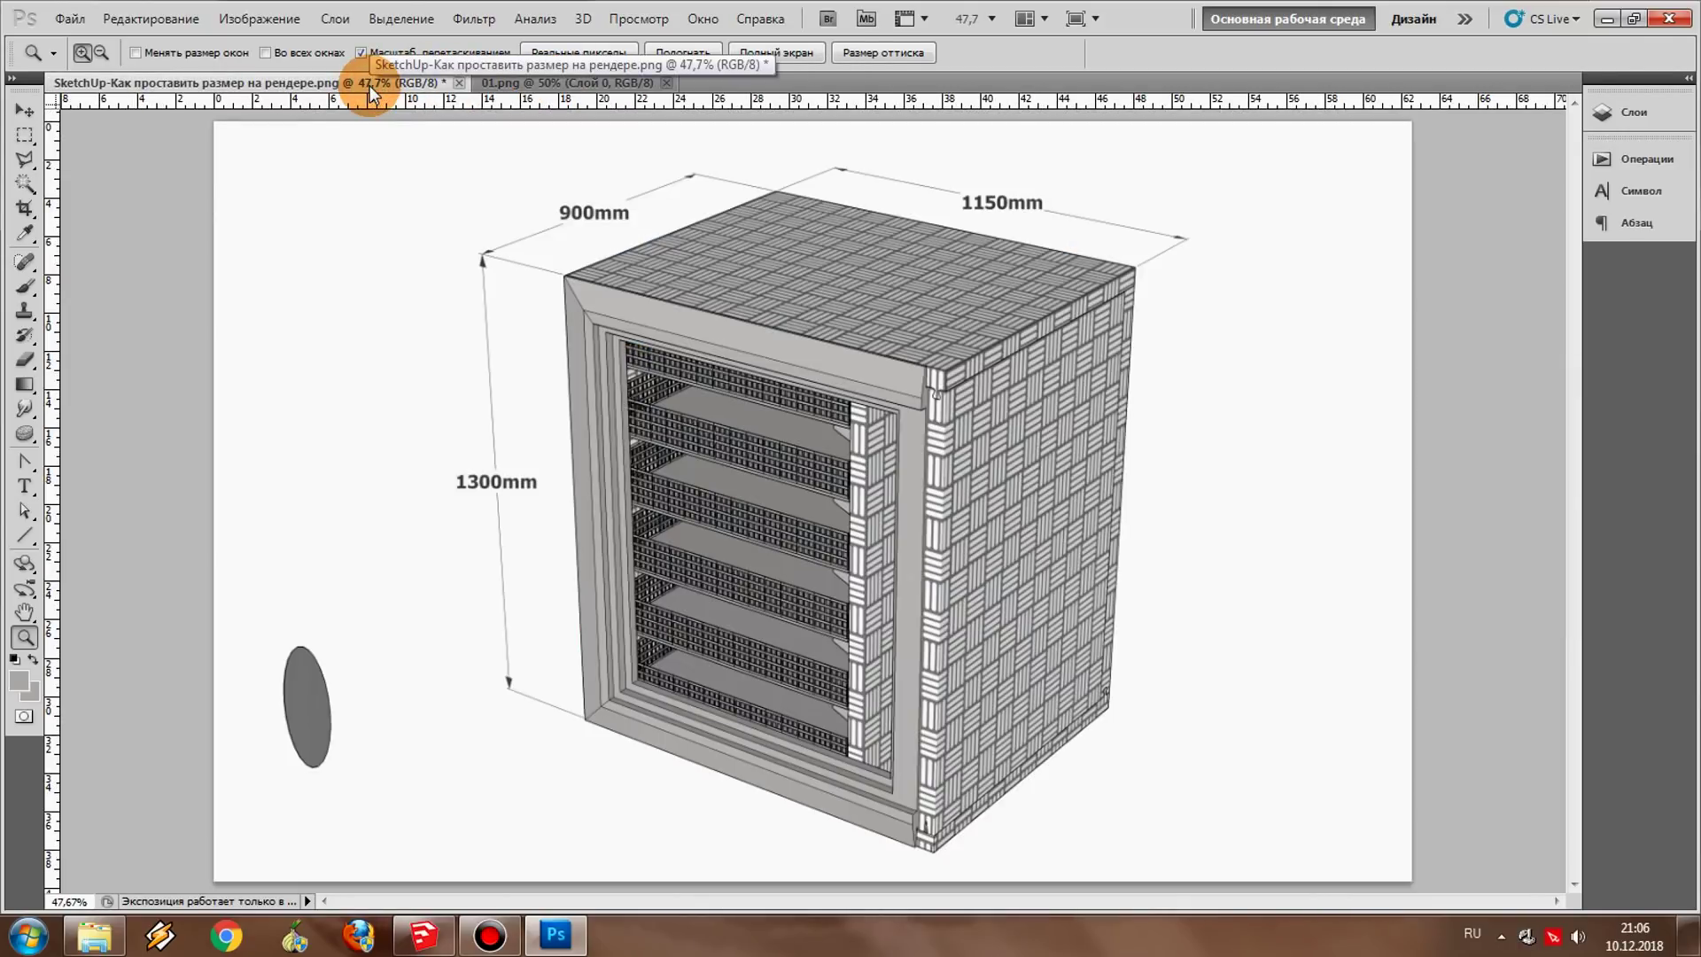
click(25, 134)
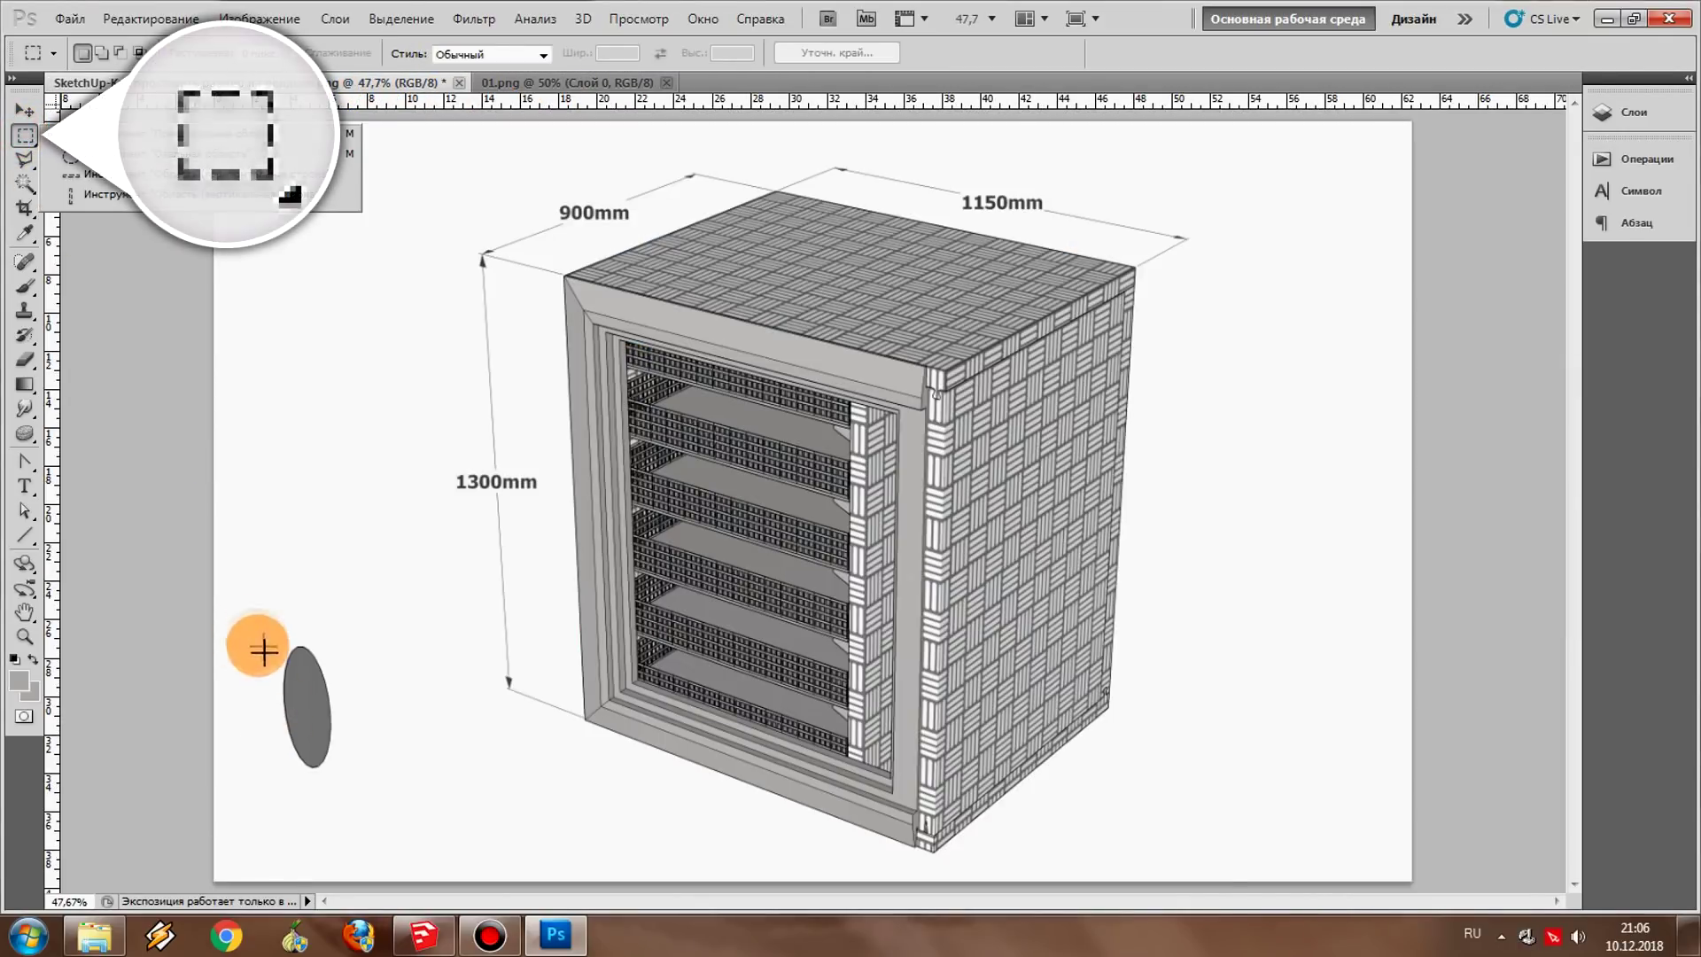
Step: Select the lower-left grey oval, cover it with a white gradient, and deselect
drag(243, 609, 372, 806)
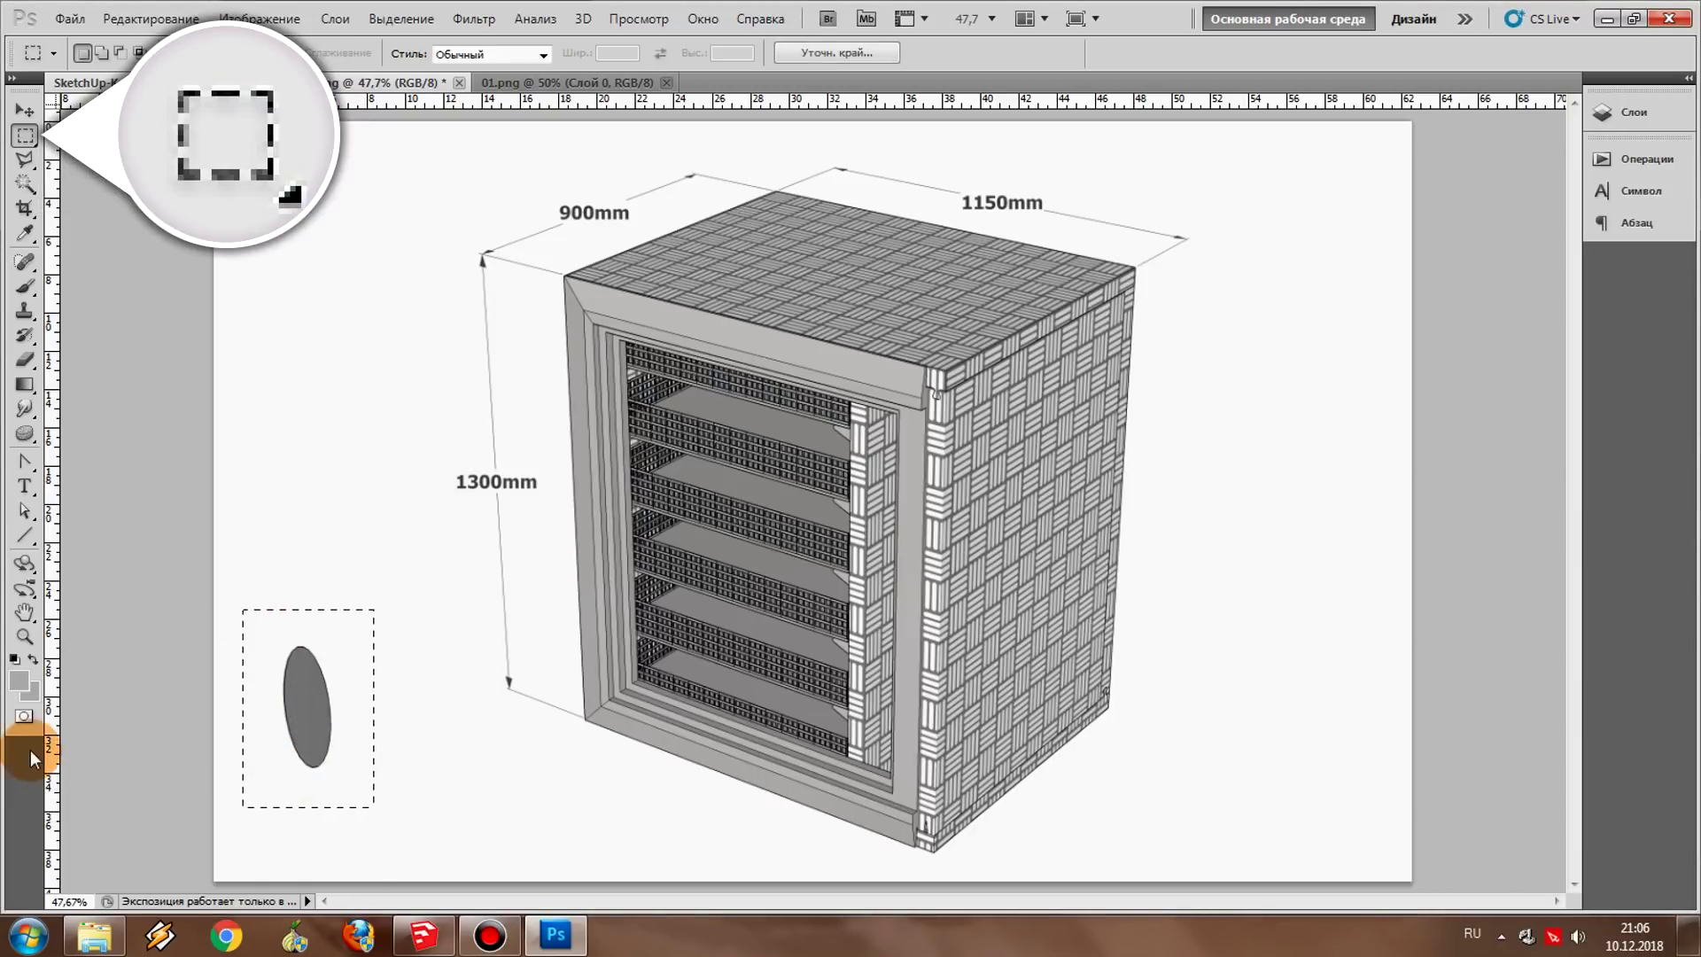
click(19, 680)
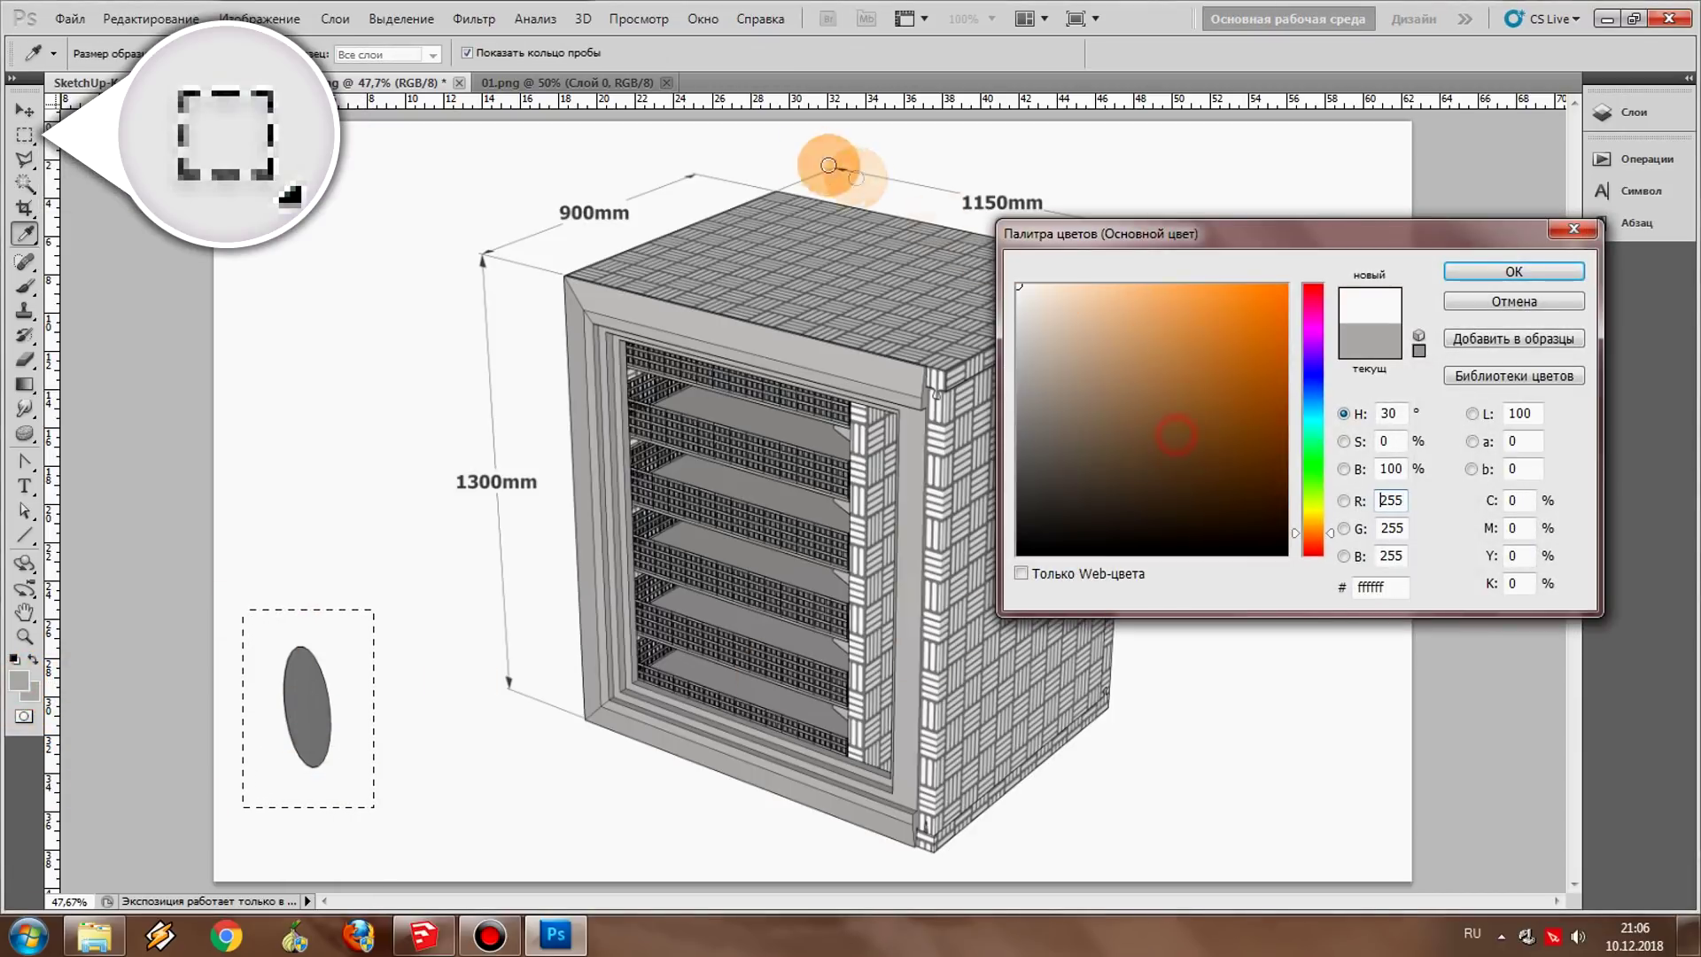
click(1497, 271)
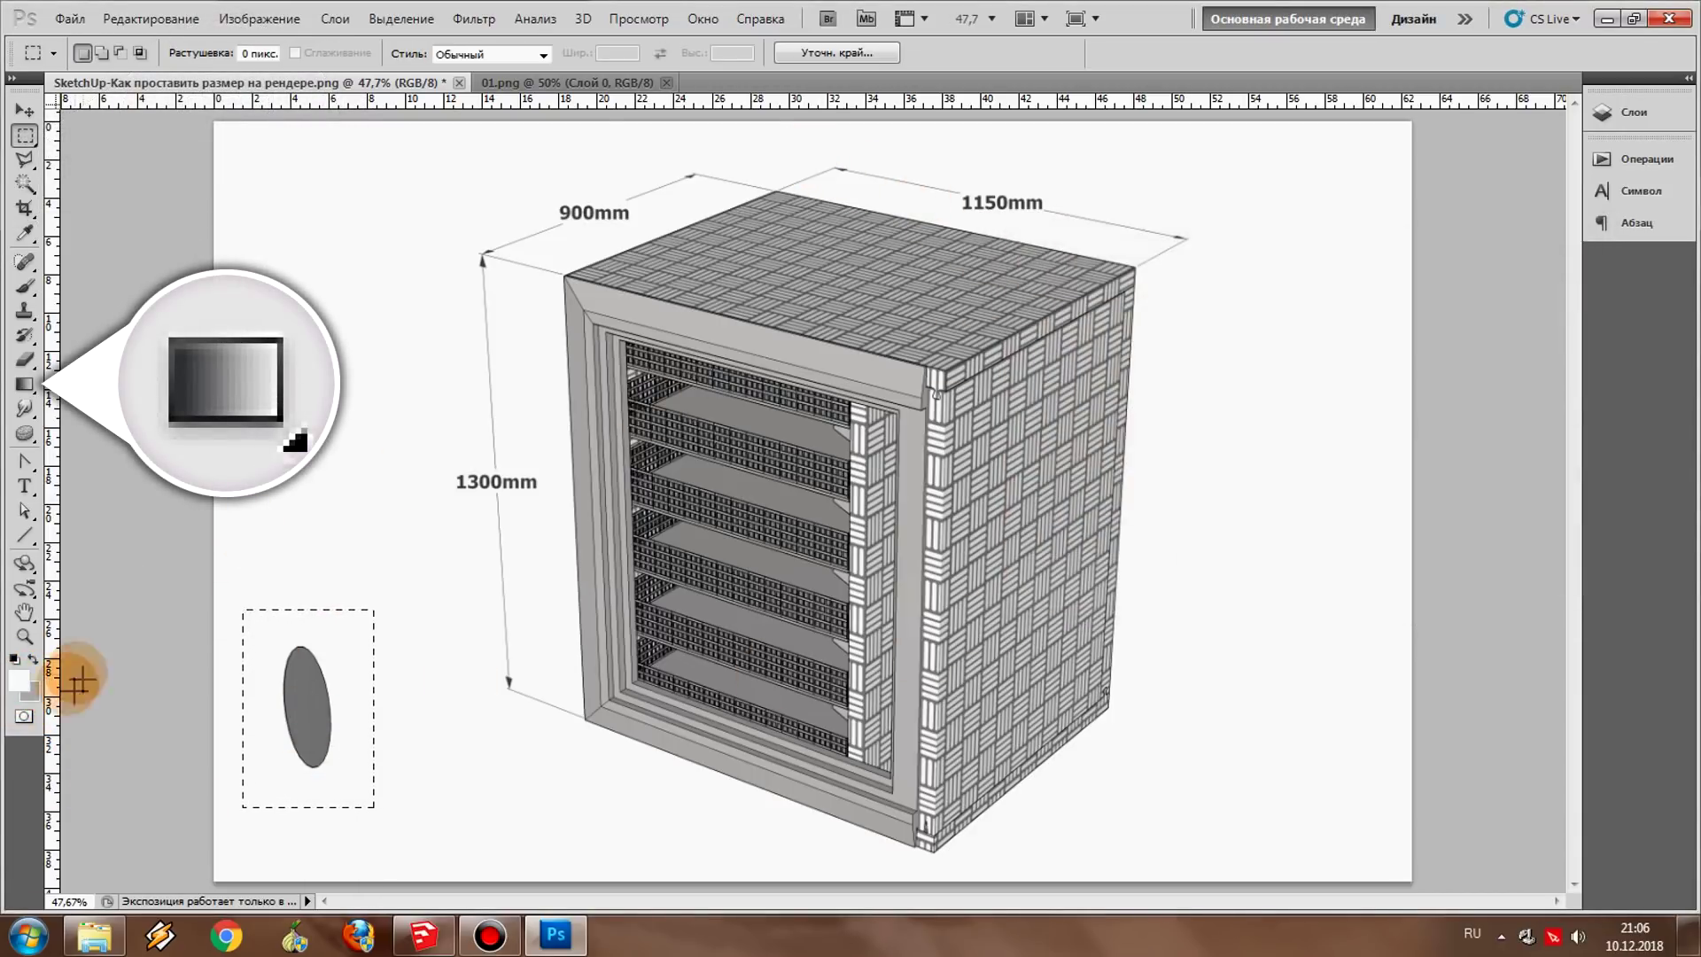
click(30, 689)
click(1552, 269)
click(16, 389)
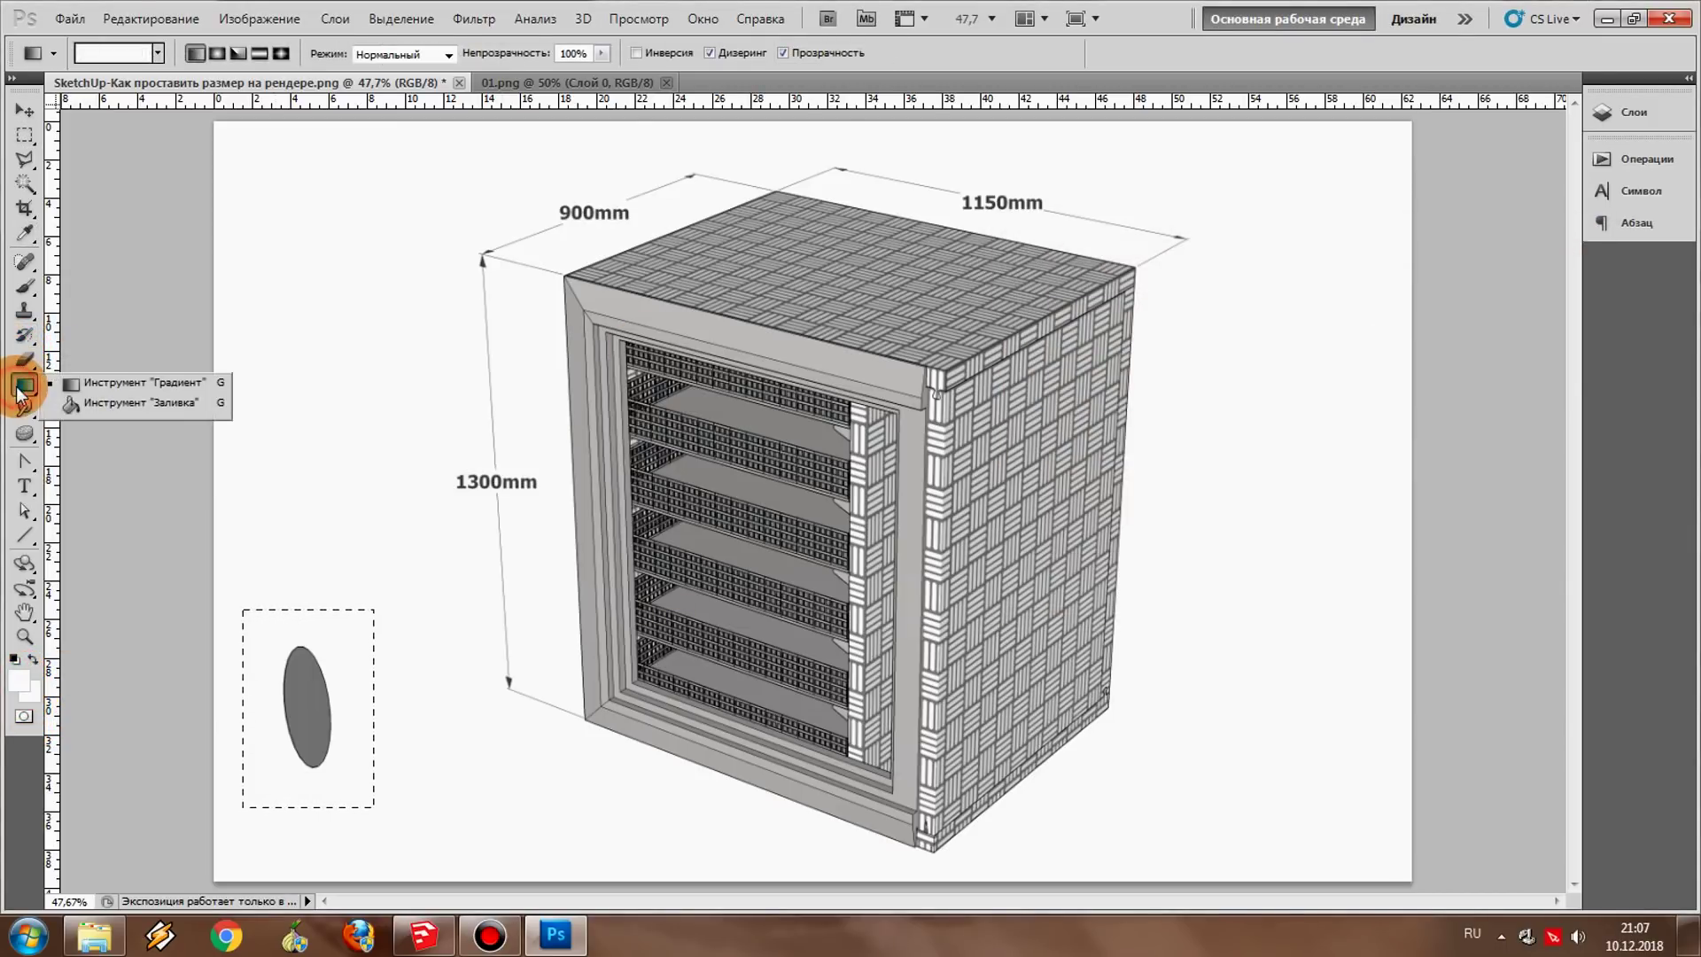
drag(353, 501, 410, 581)
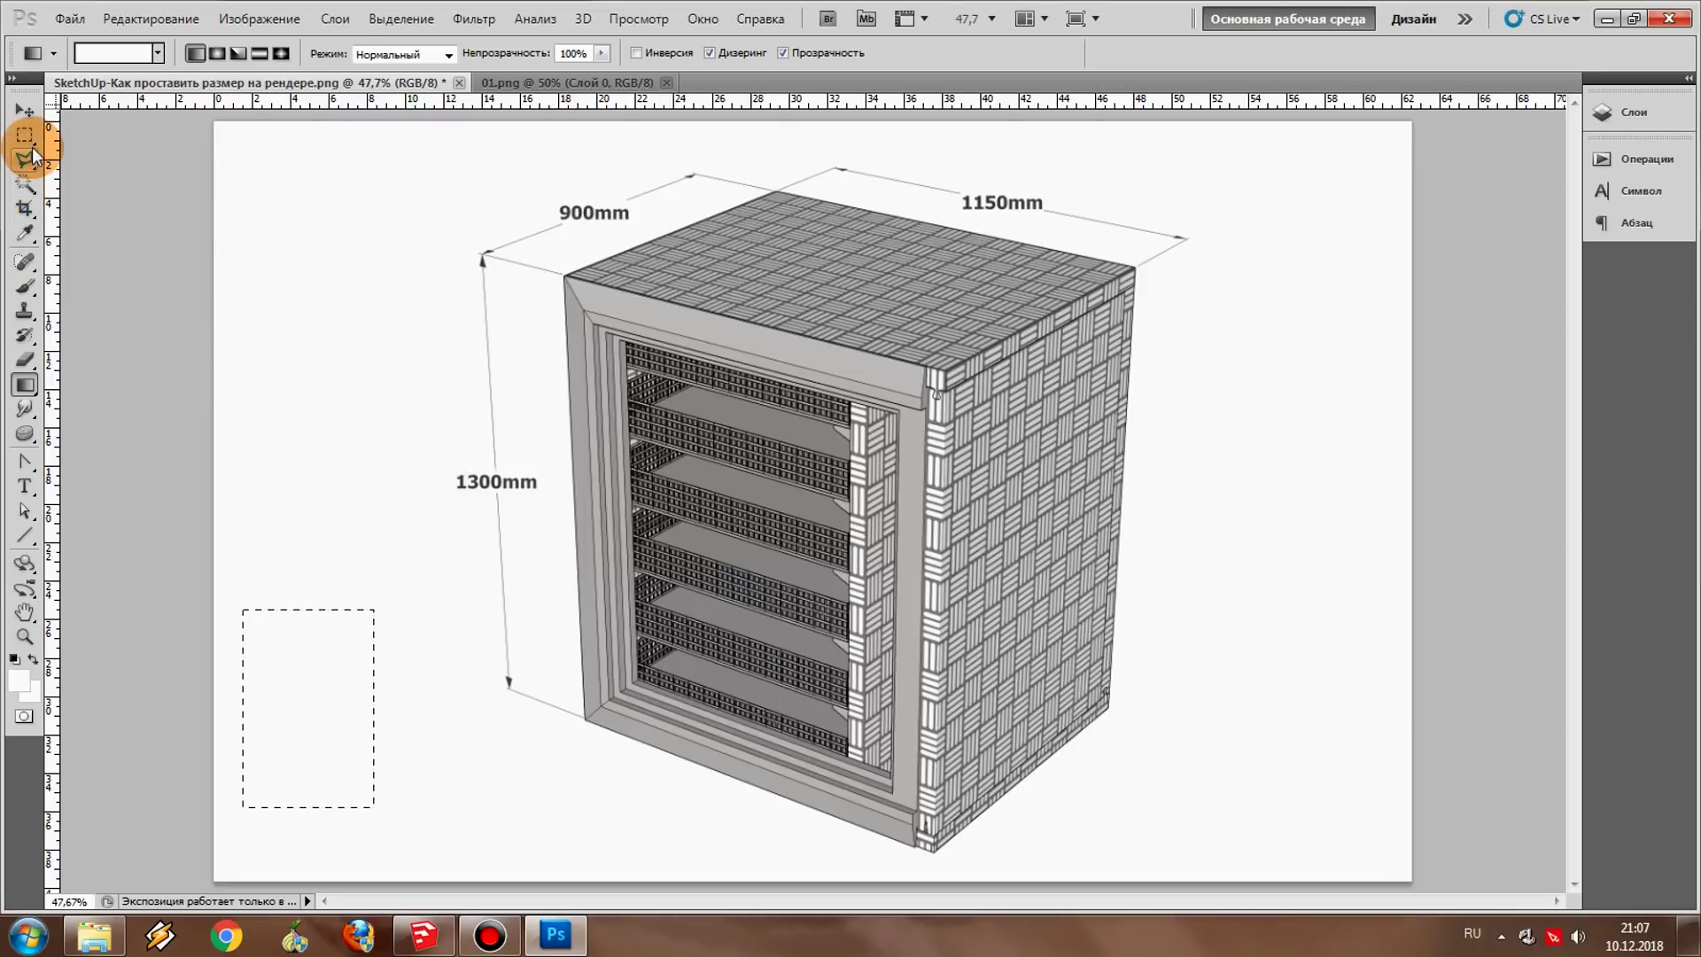
click(25, 135)
click(336, 388)
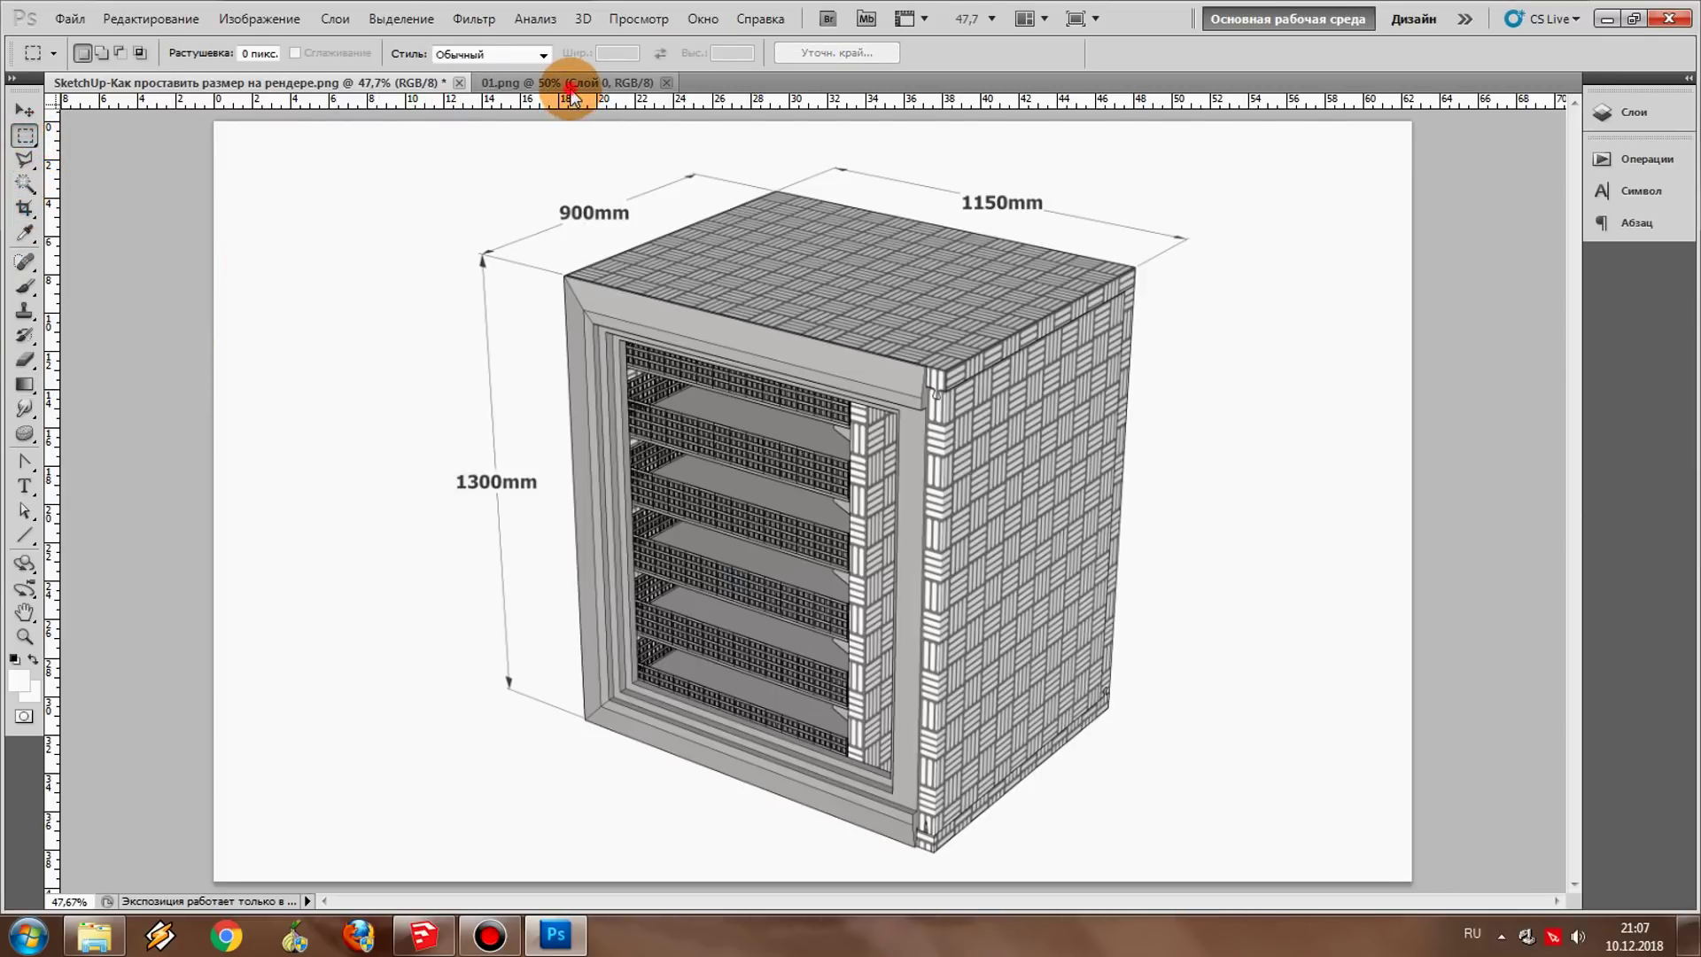
Step: Duplicate 01.png's layer Слой 0 into the SketchUp dimension drawing document
click(572, 84)
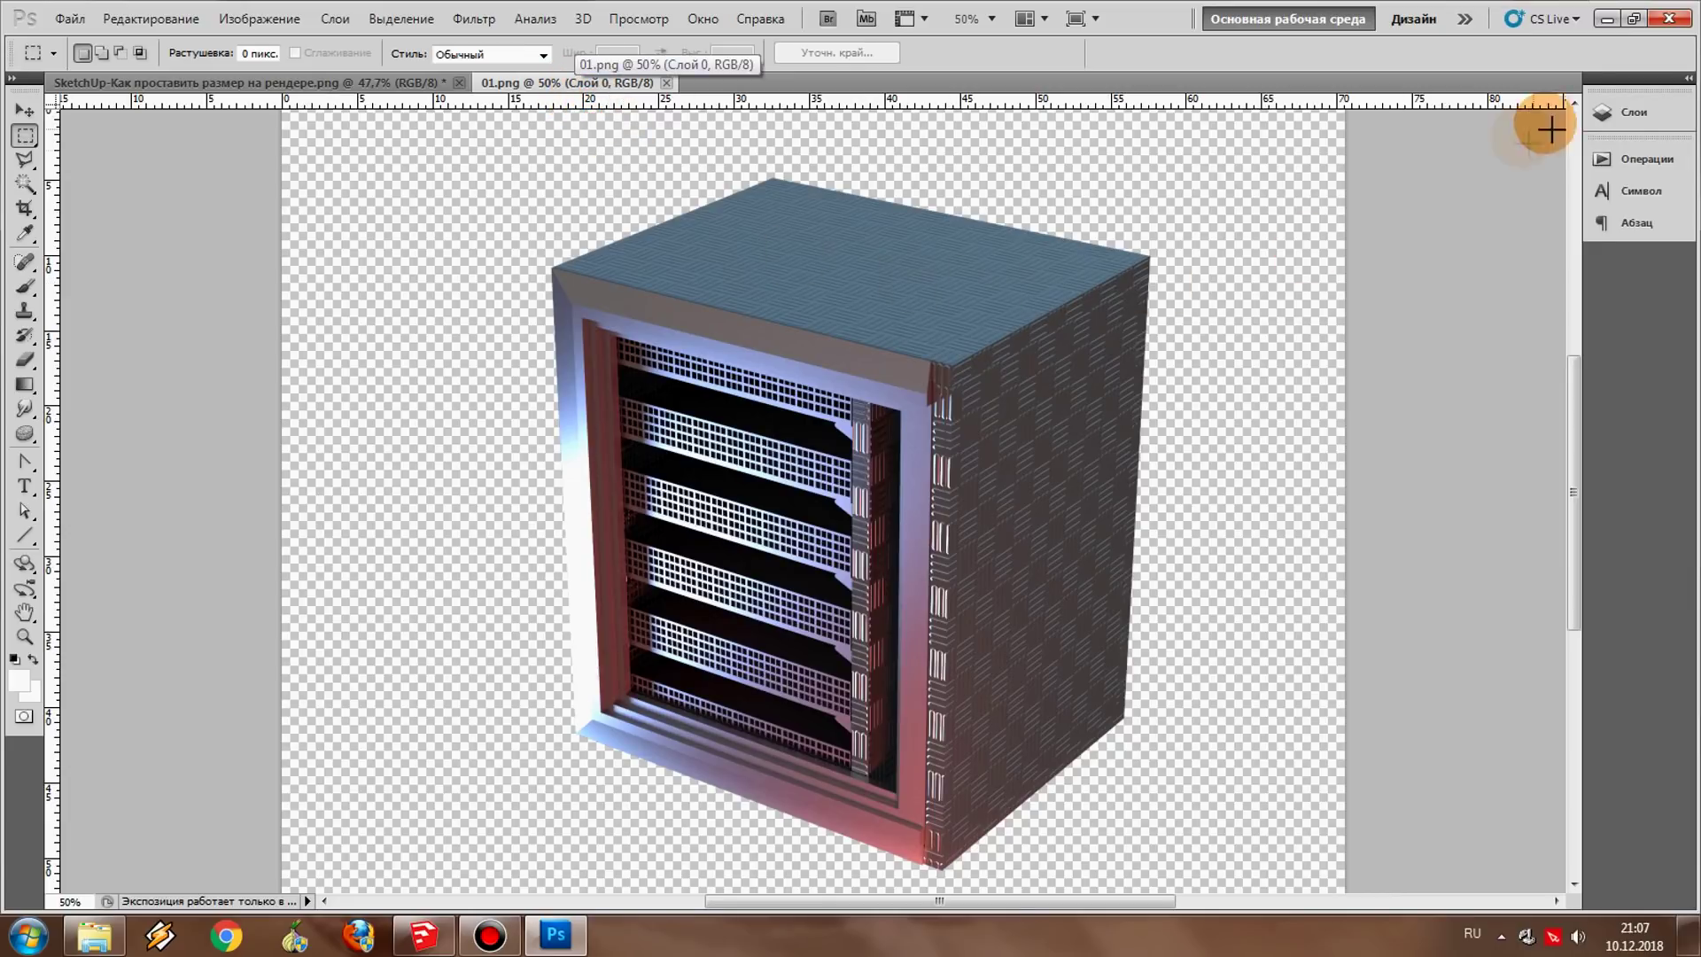
click(1618, 124)
click(1618, 124)
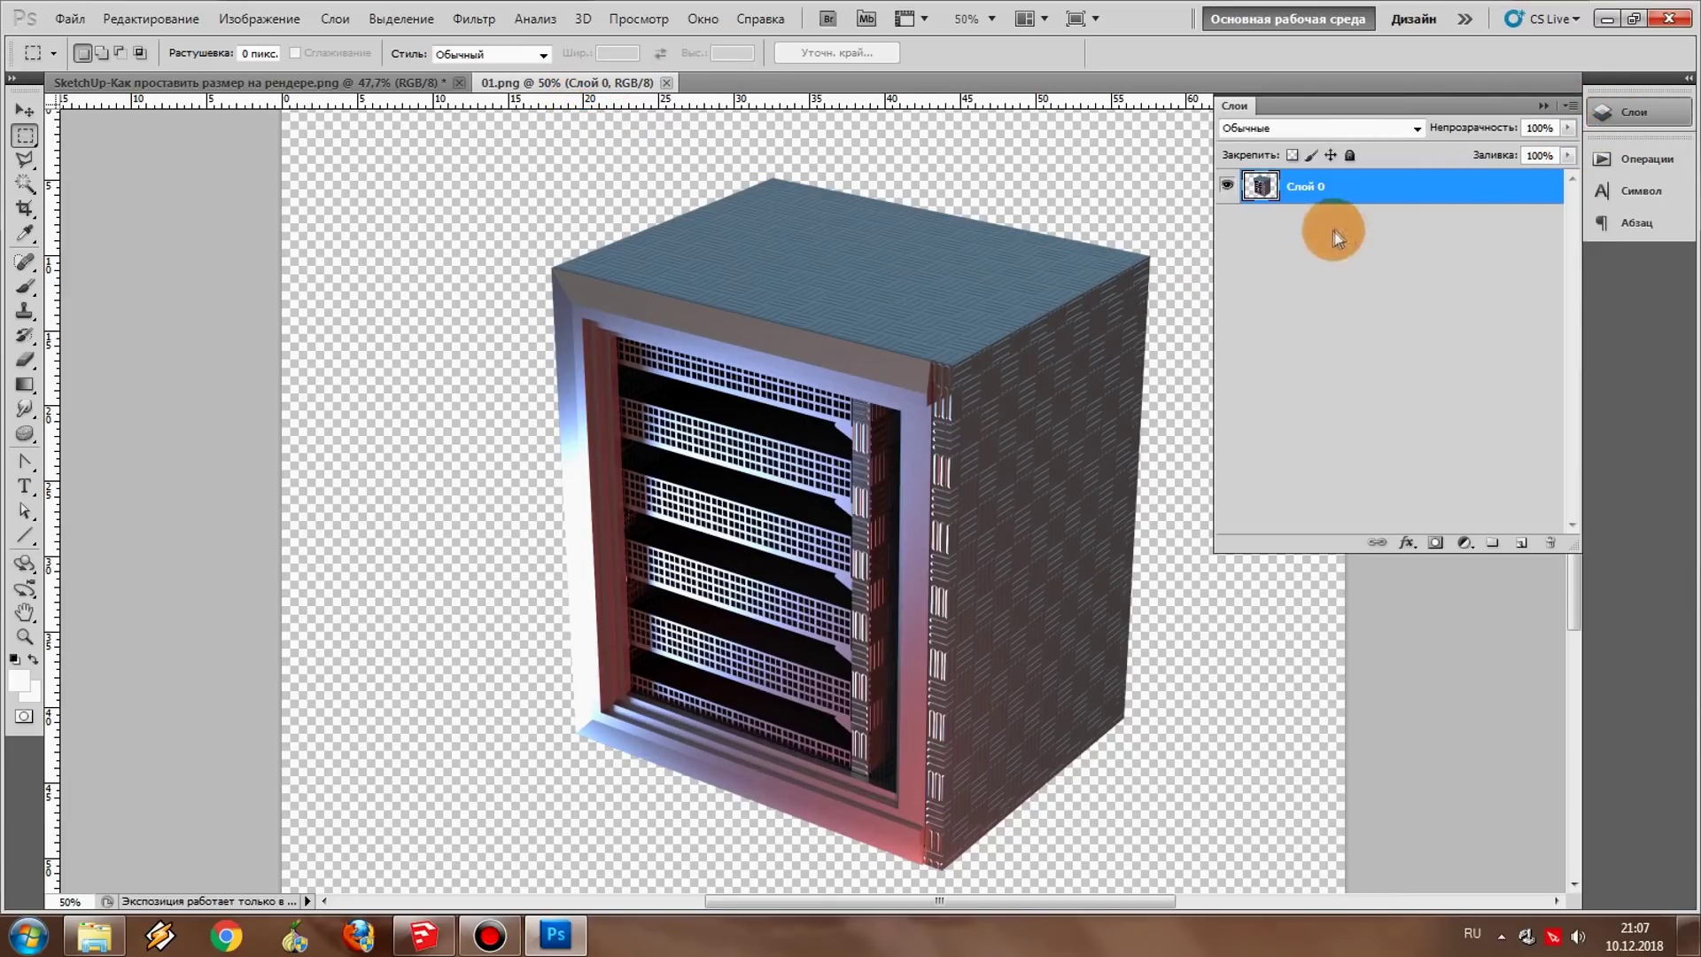
right_click(1339, 200)
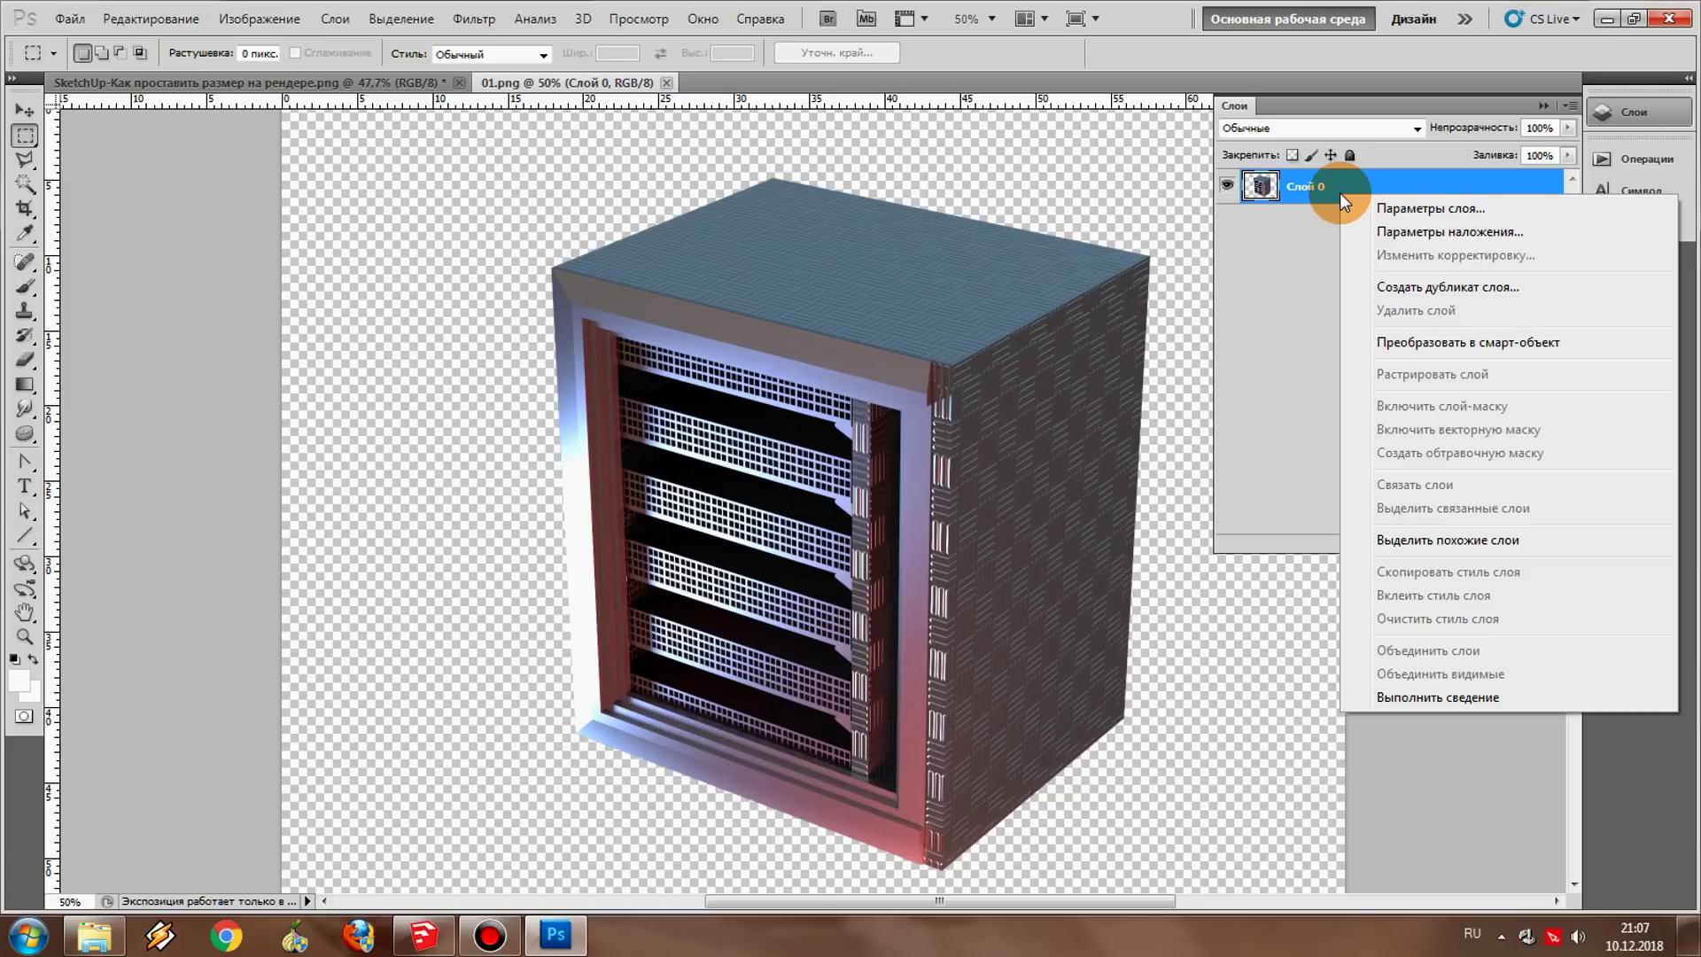
click(1418, 289)
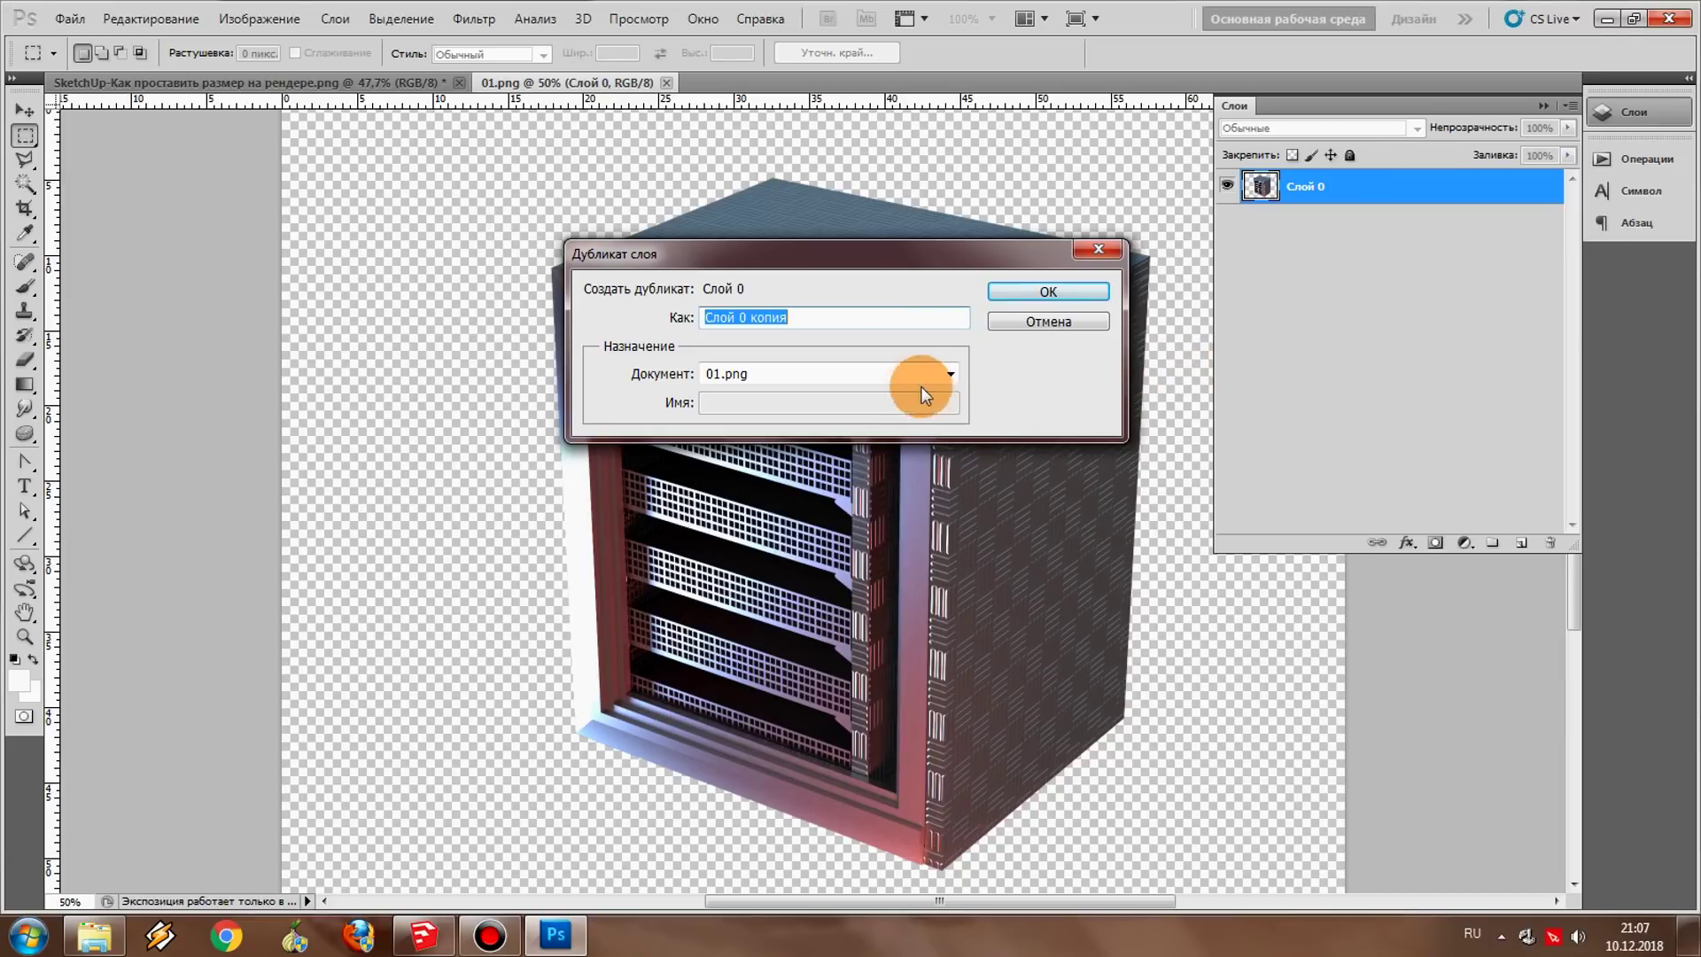
click(917, 374)
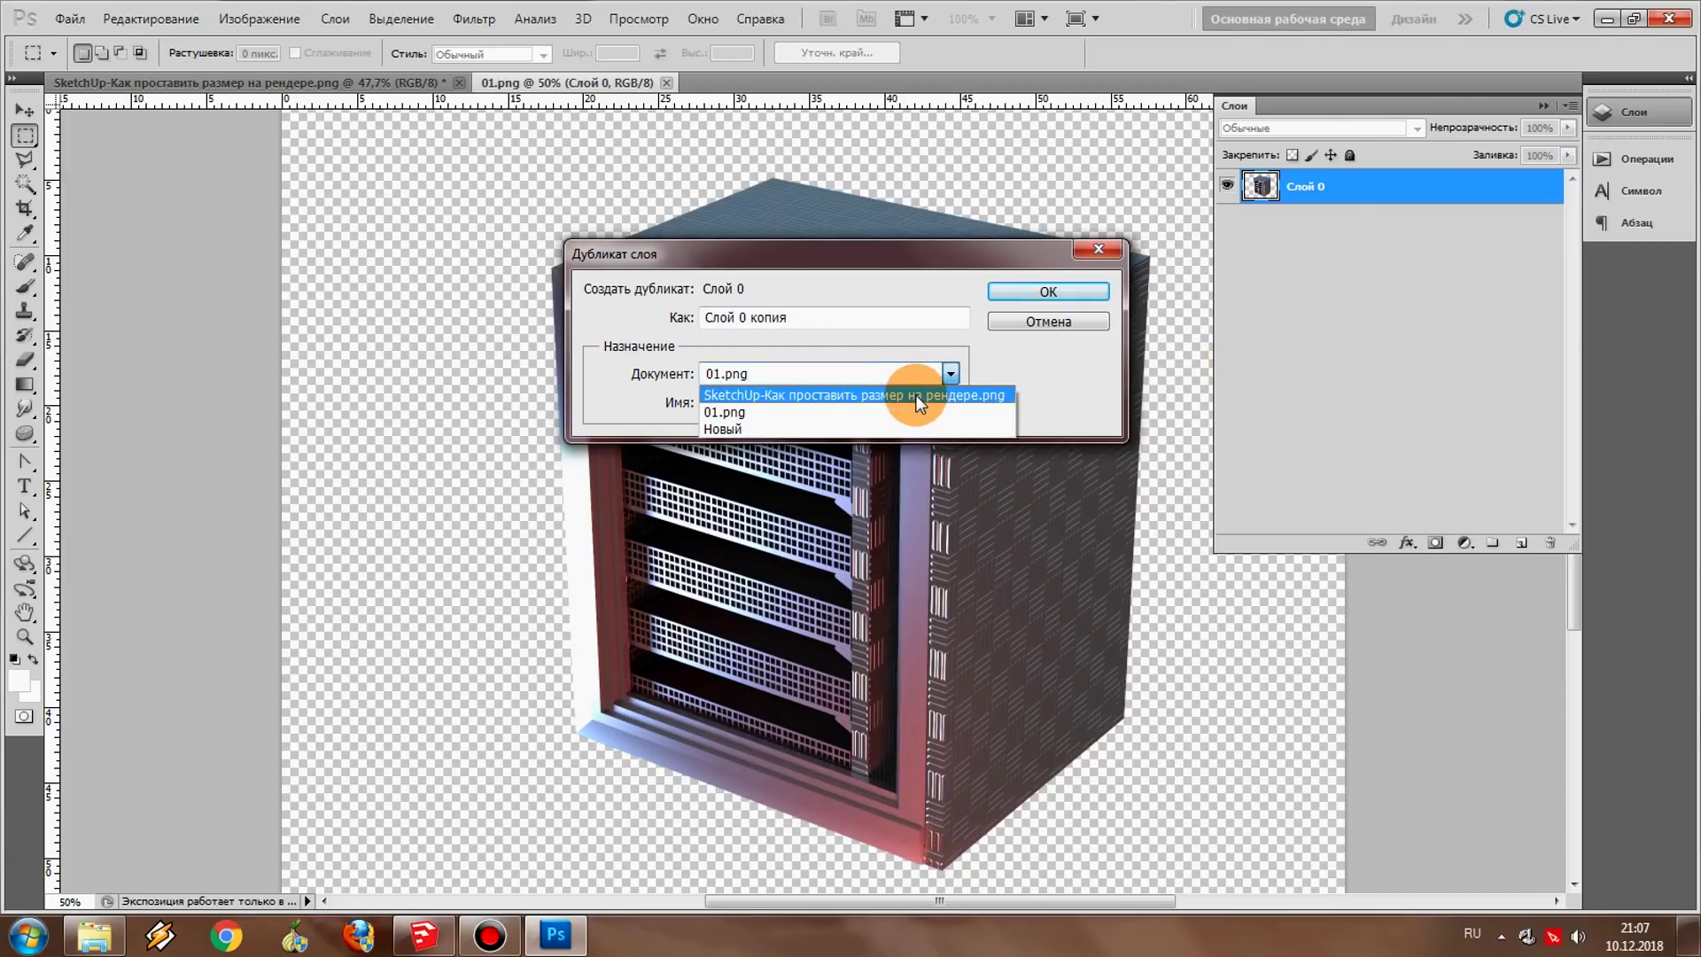
click(916, 395)
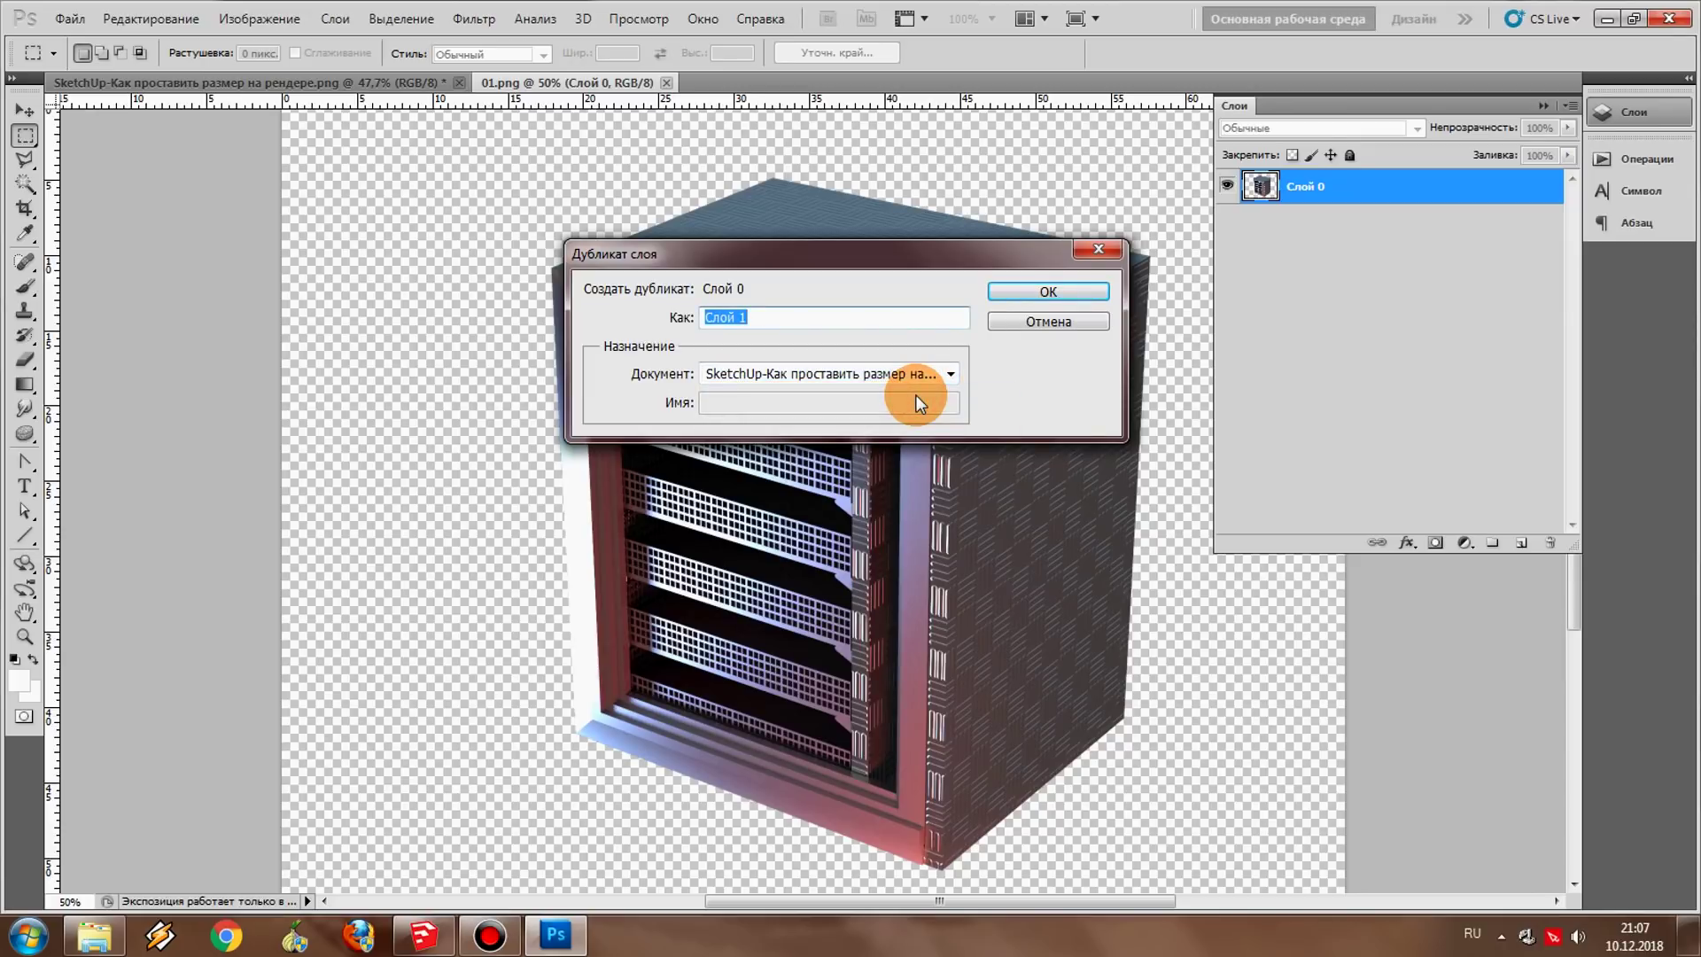
click(1058, 294)
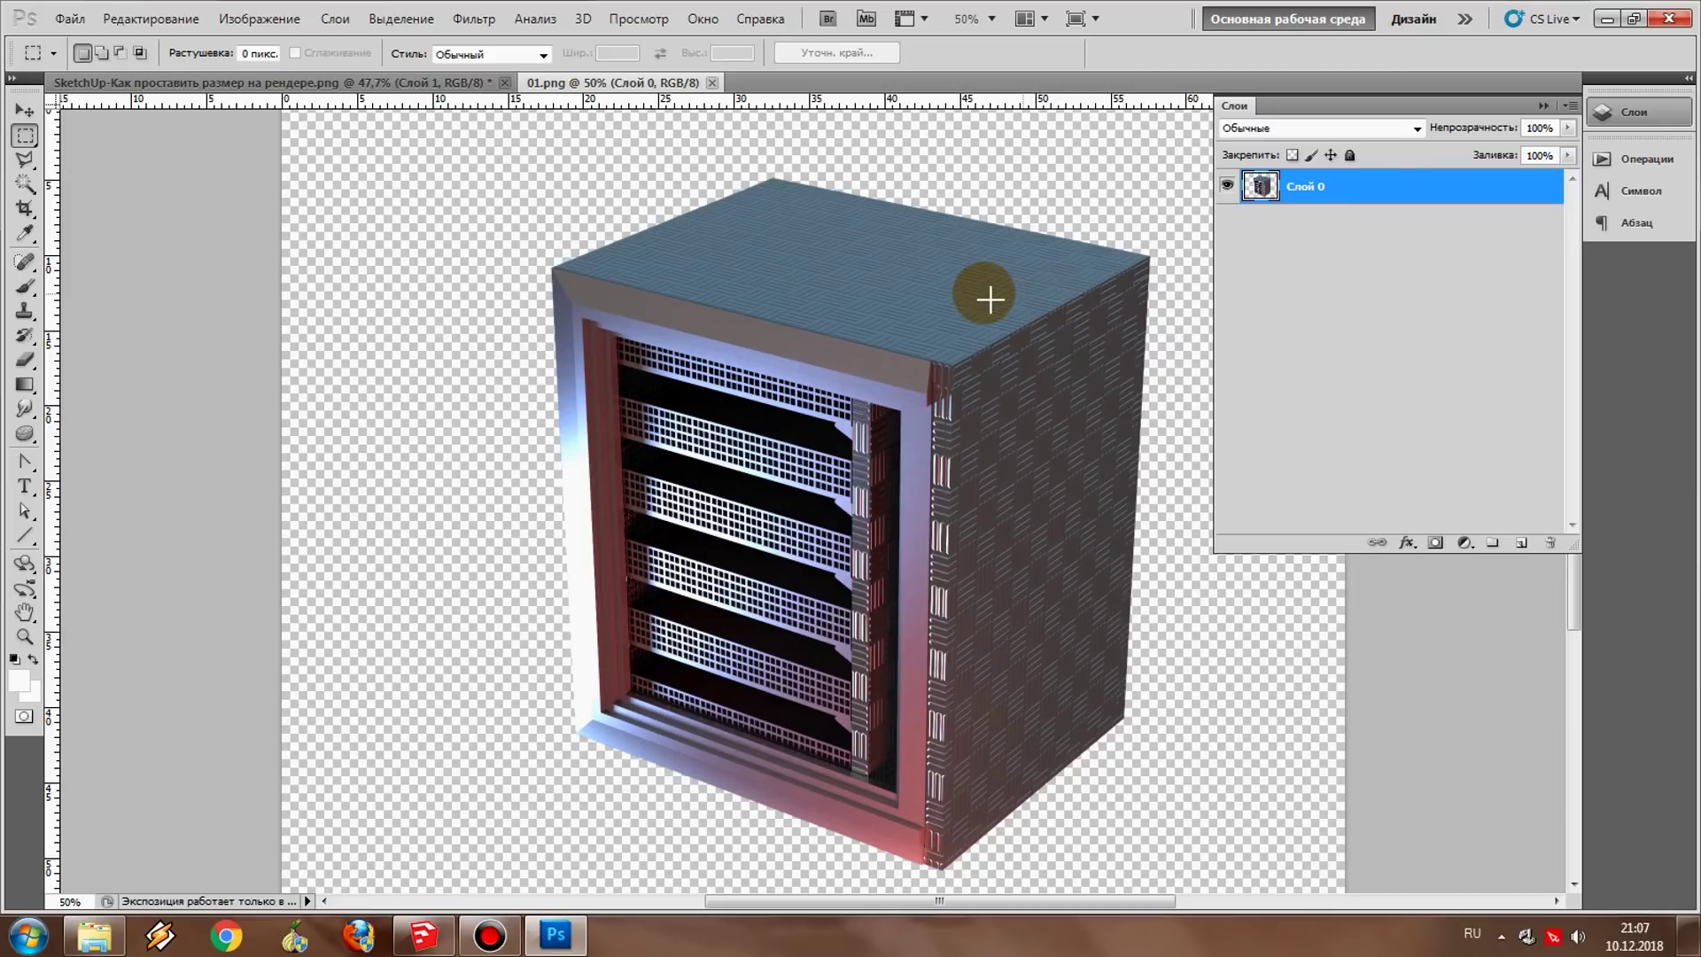
Step: Set Слой 1 to 56% opacity and move it to align with the drawn cabinet edges
click(443, 83)
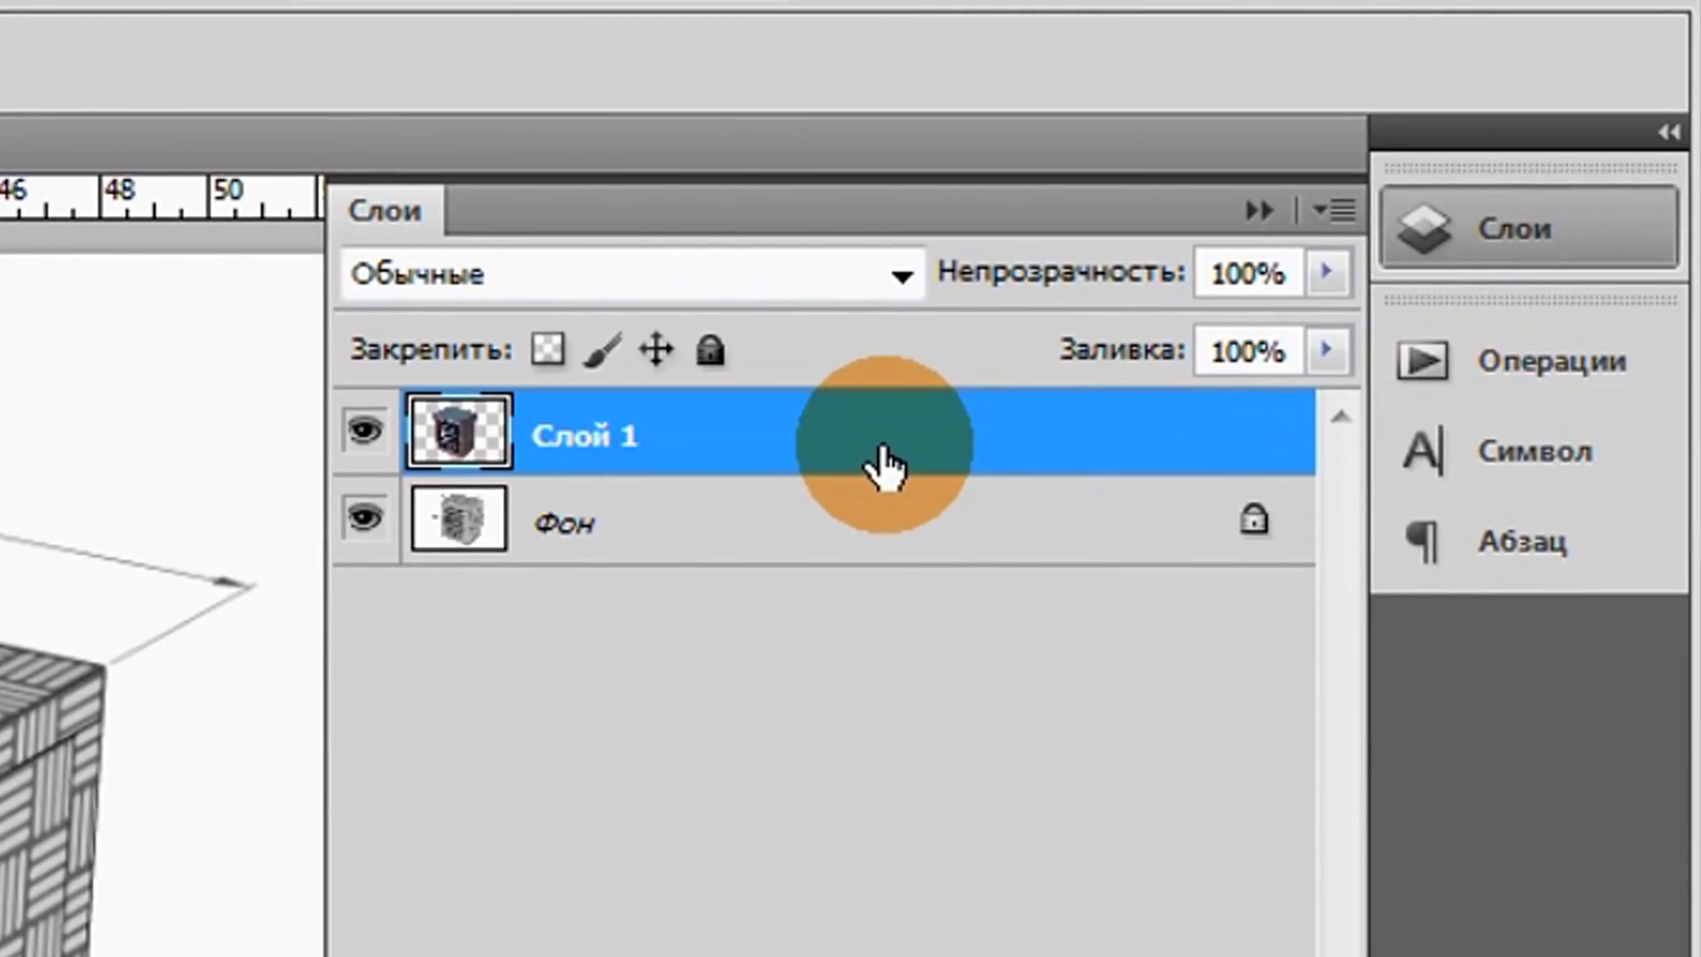
click(882, 449)
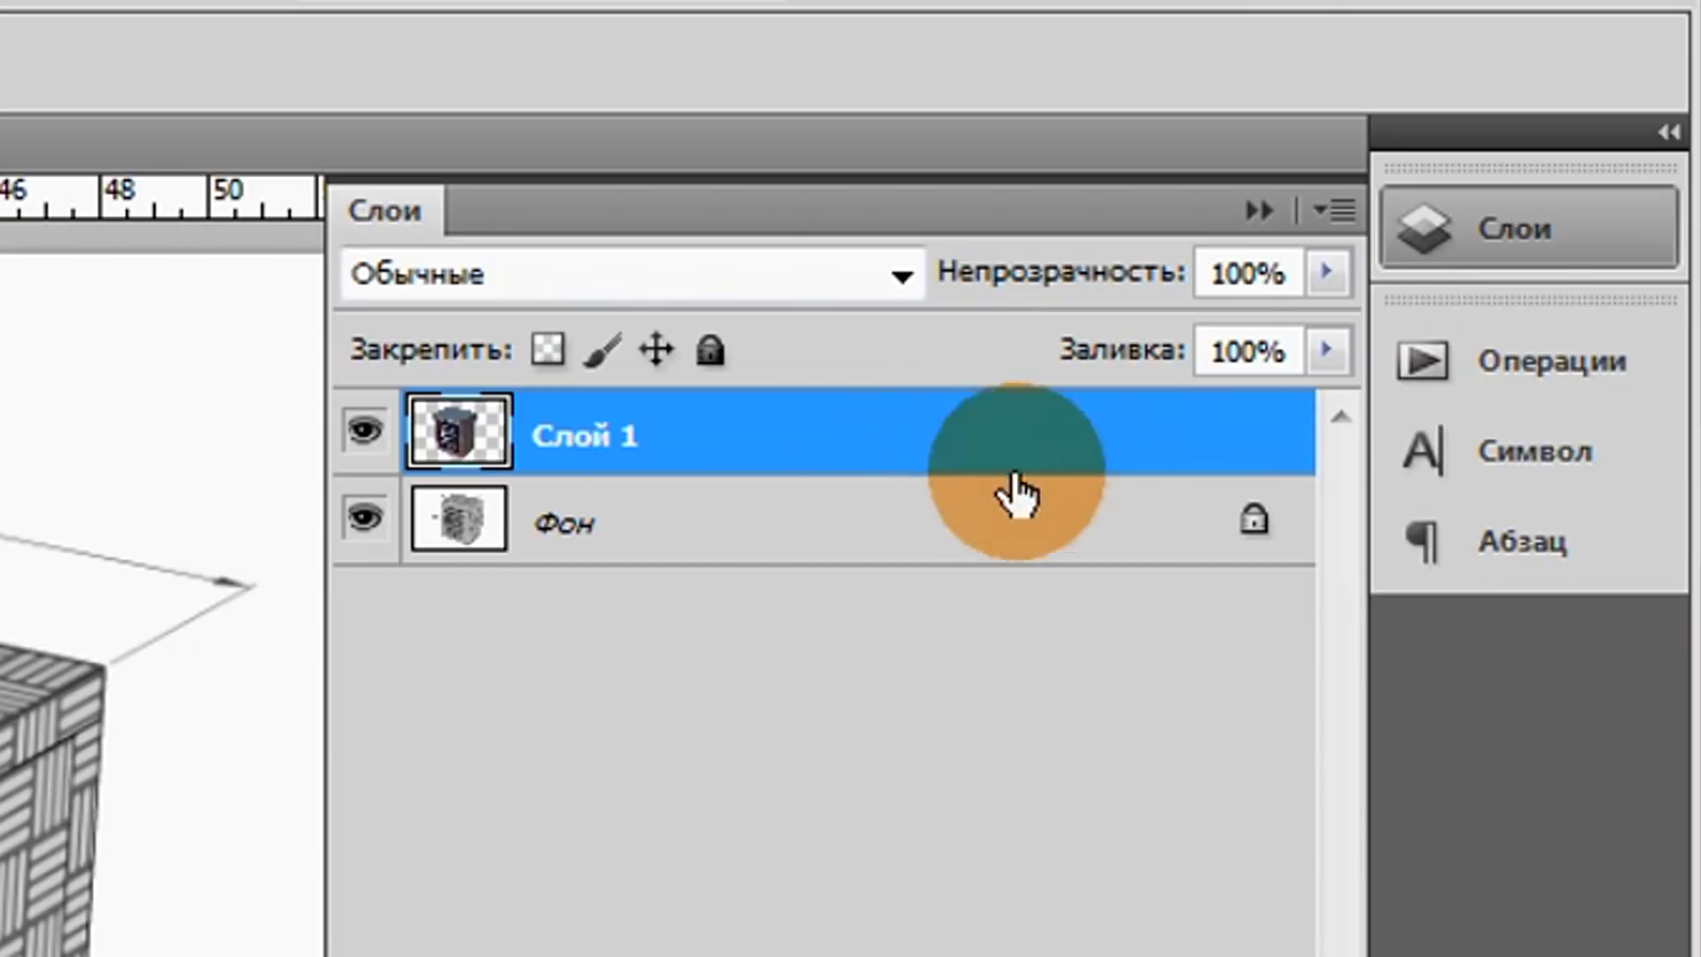
drag(1326, 273, 1205, 363)
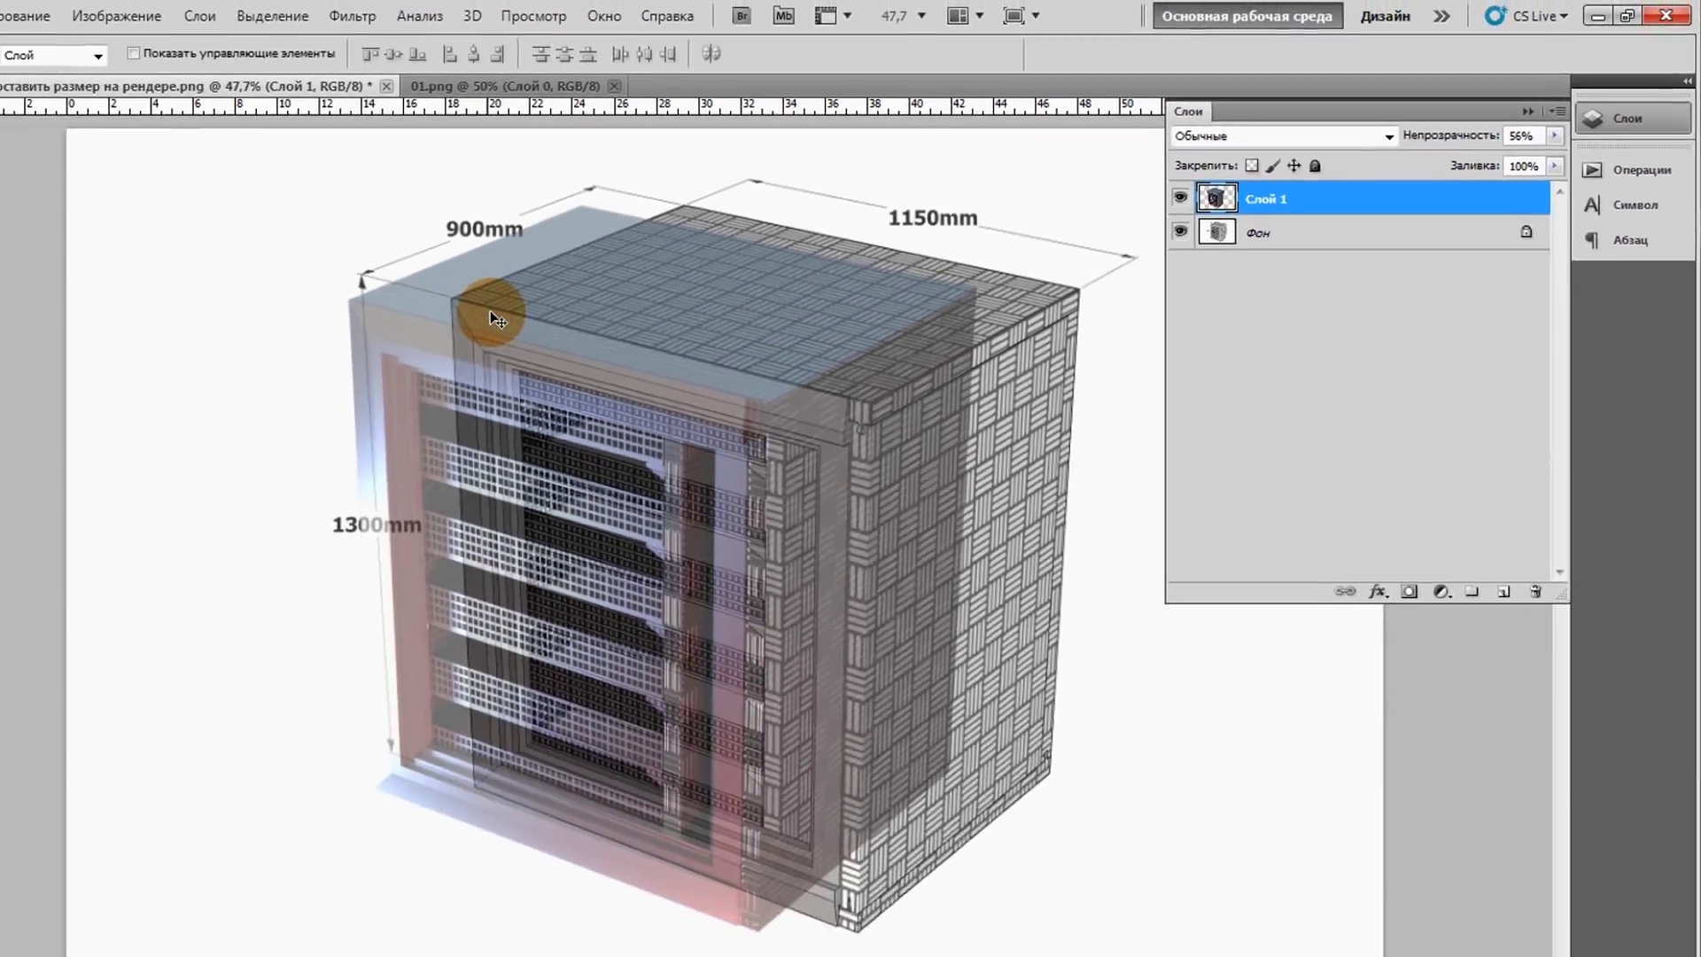
drag(485, 311, 614, 300)
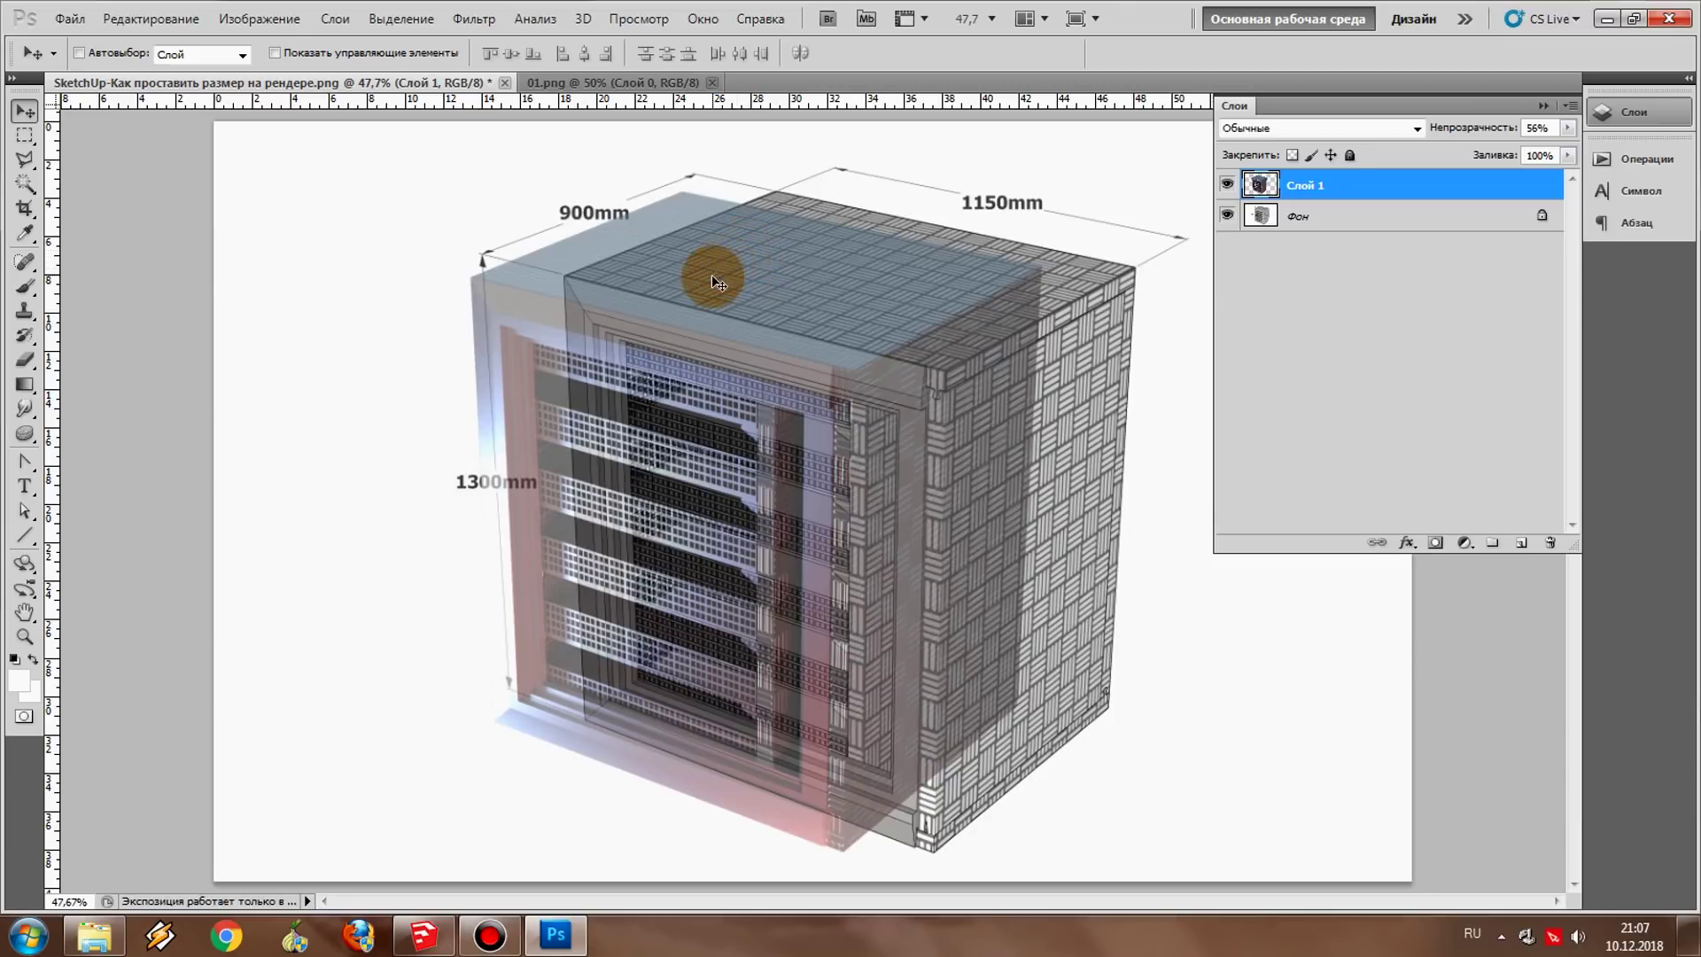
drag(716, 282, 805, 304)
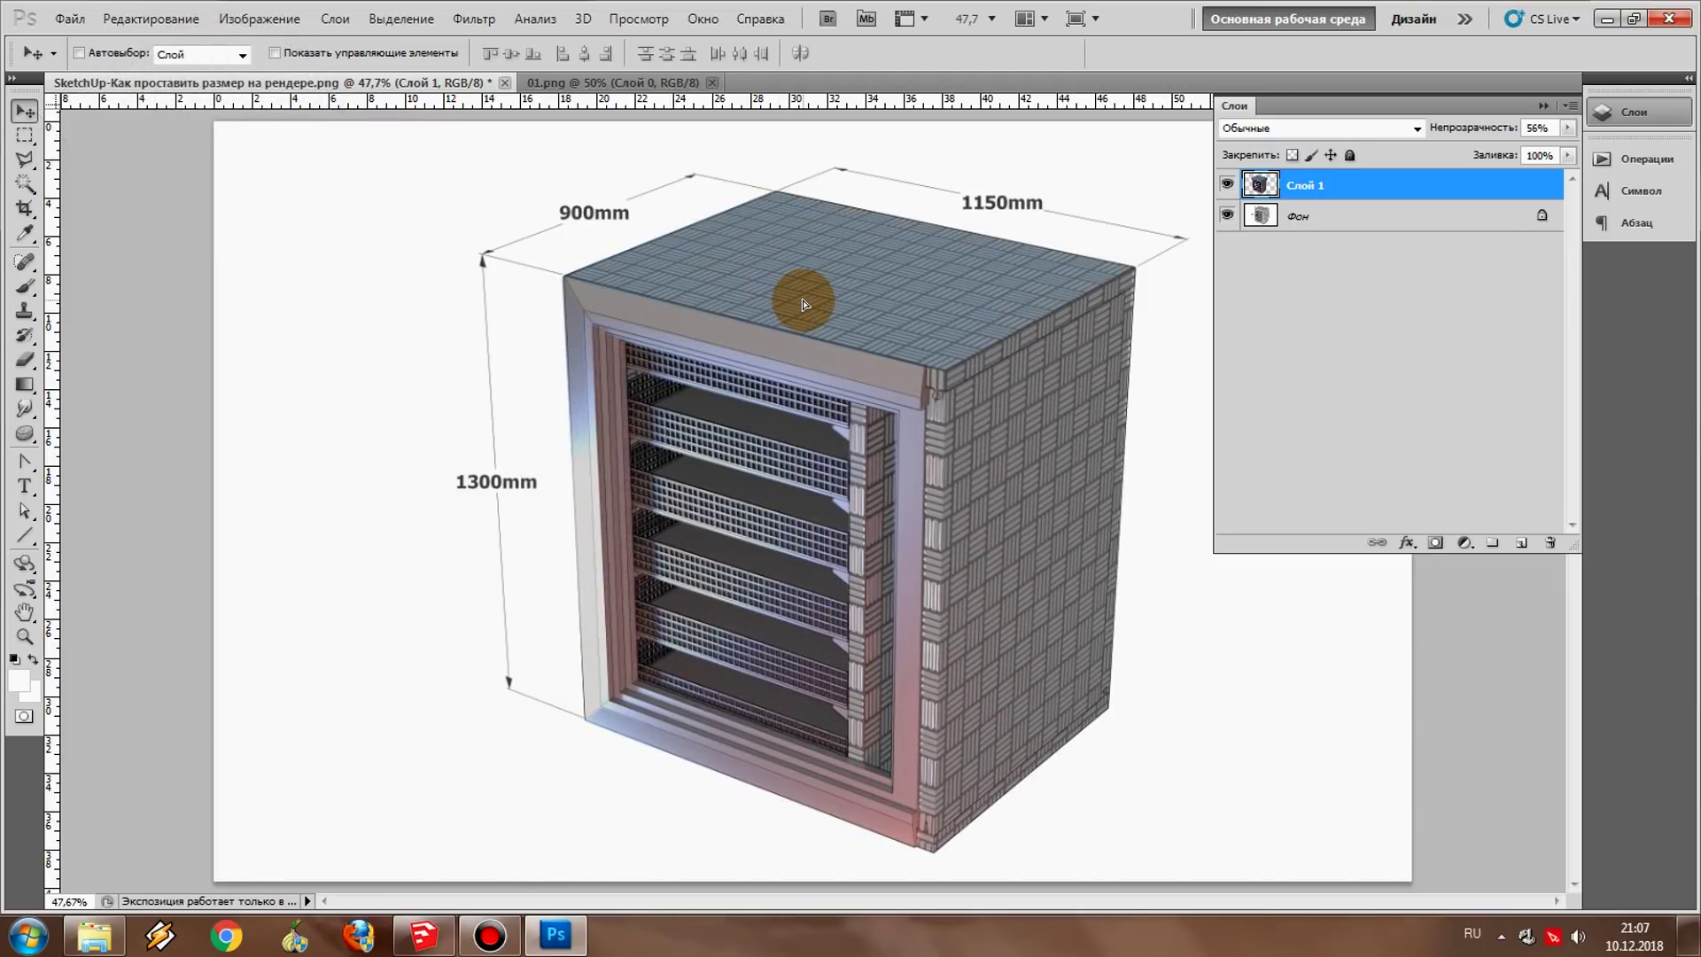
click(24, 636)
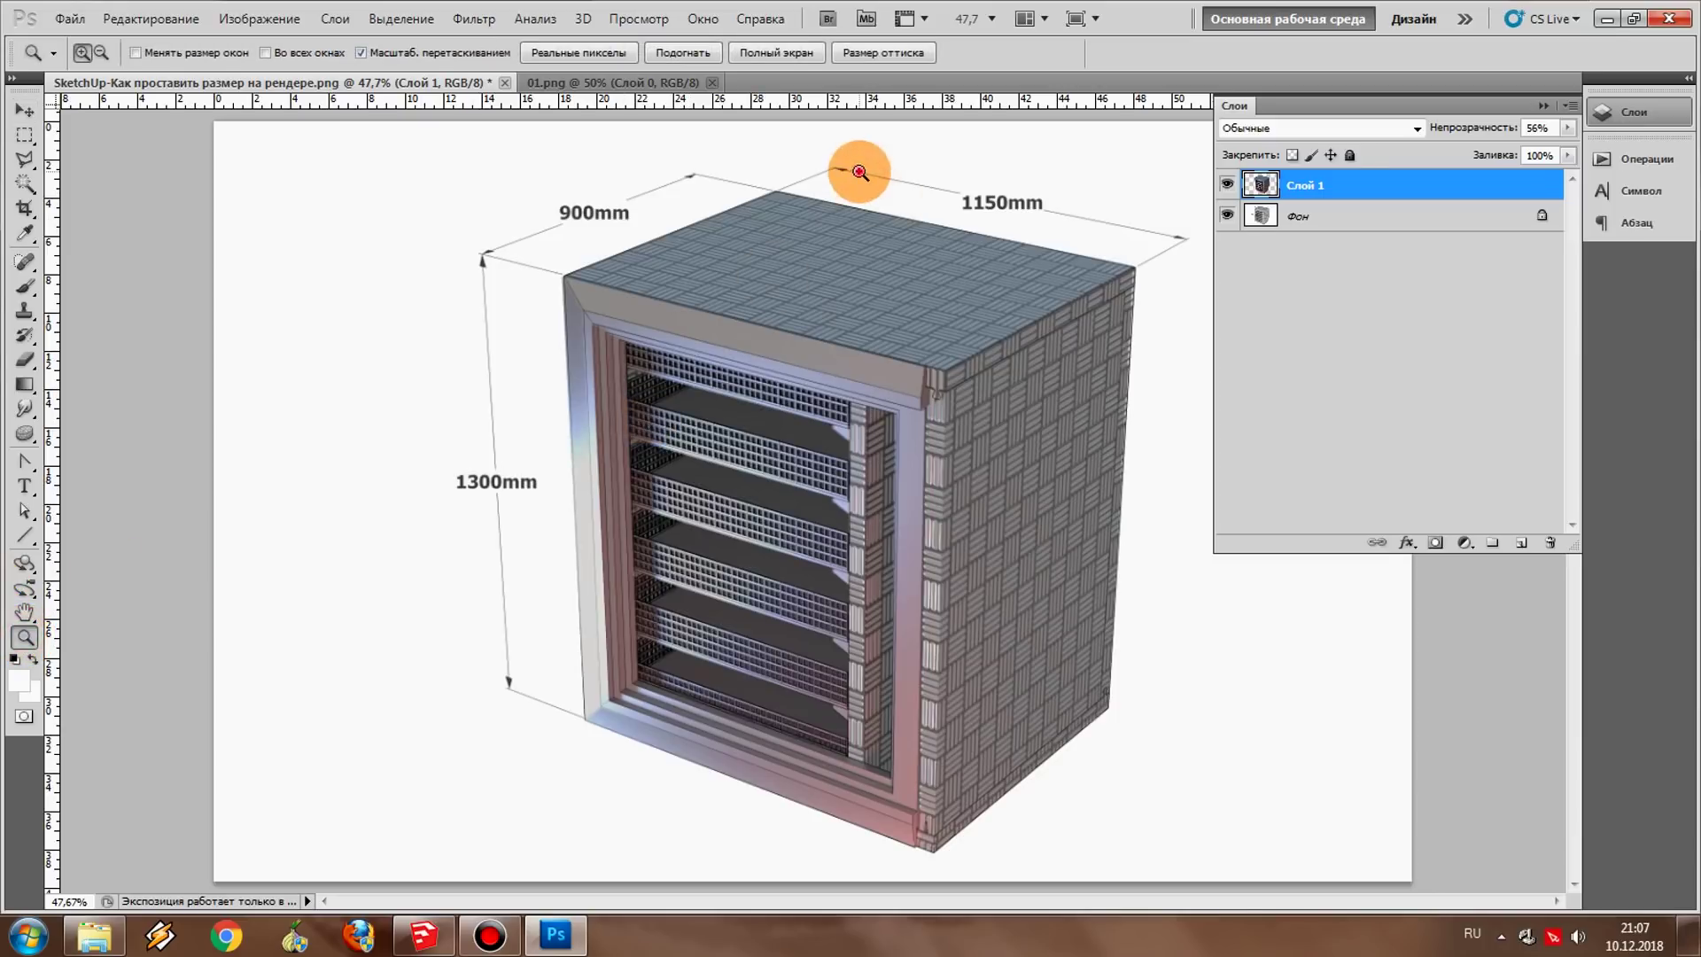
mouse_move(497, 310)
mouse_down()
mouse_move(661, 200)
mouse_move(721, 334)
mouse_up()
click(24, 108)
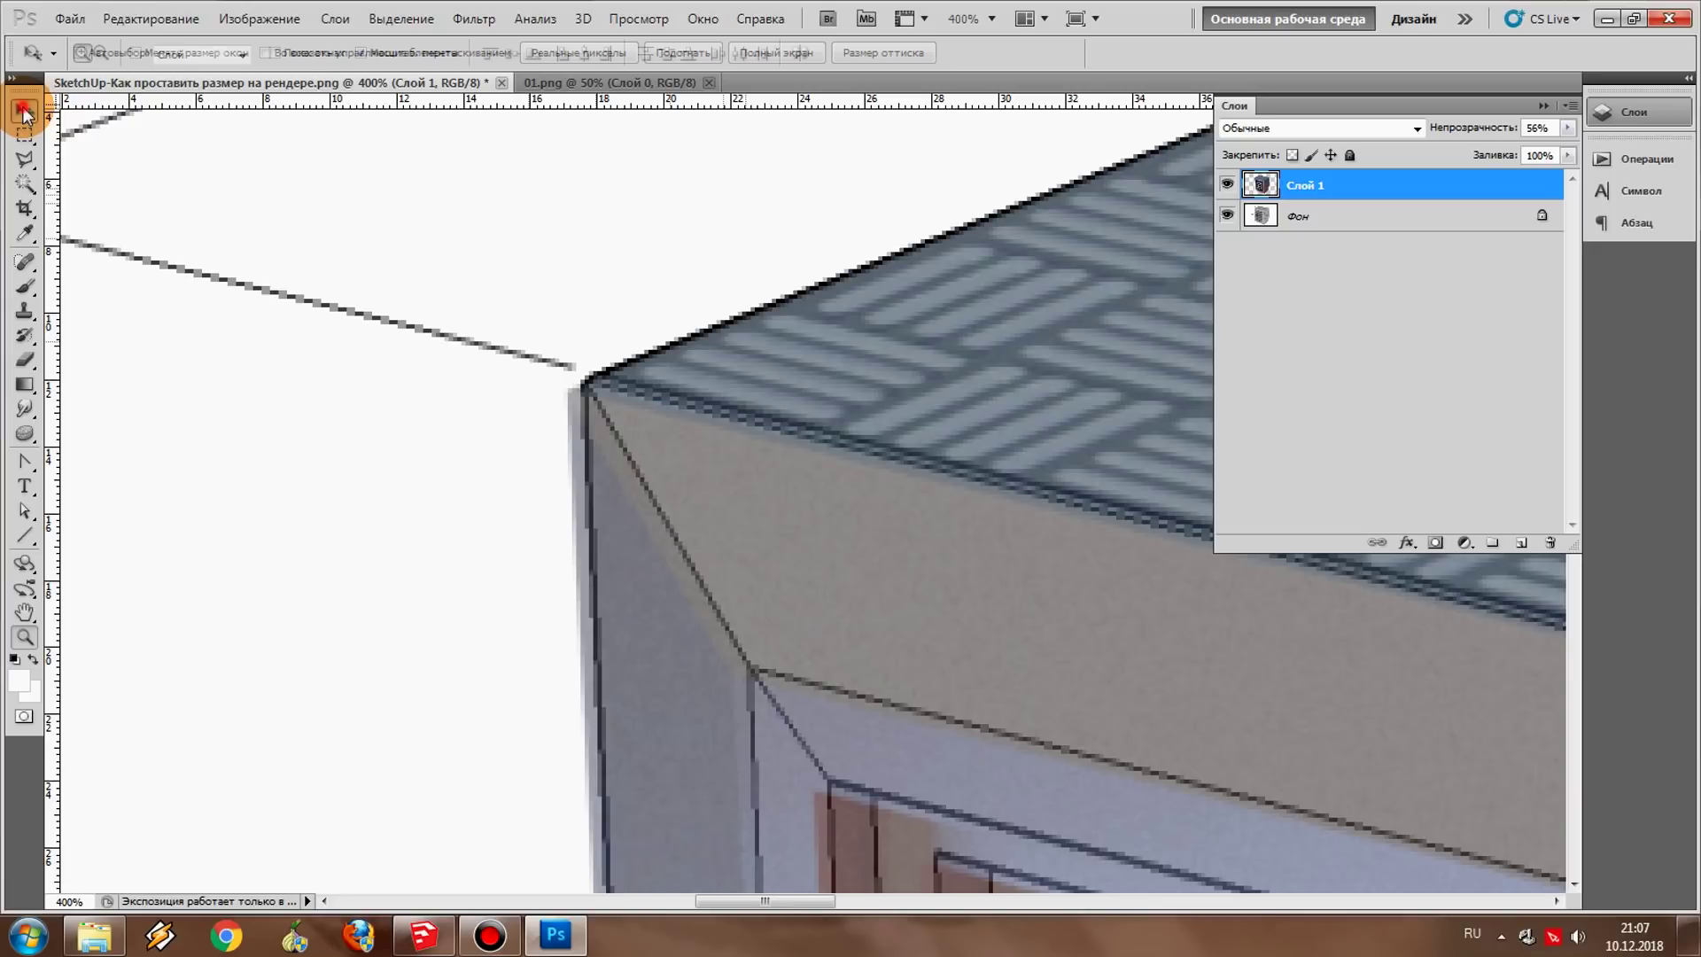
click(785, 900)
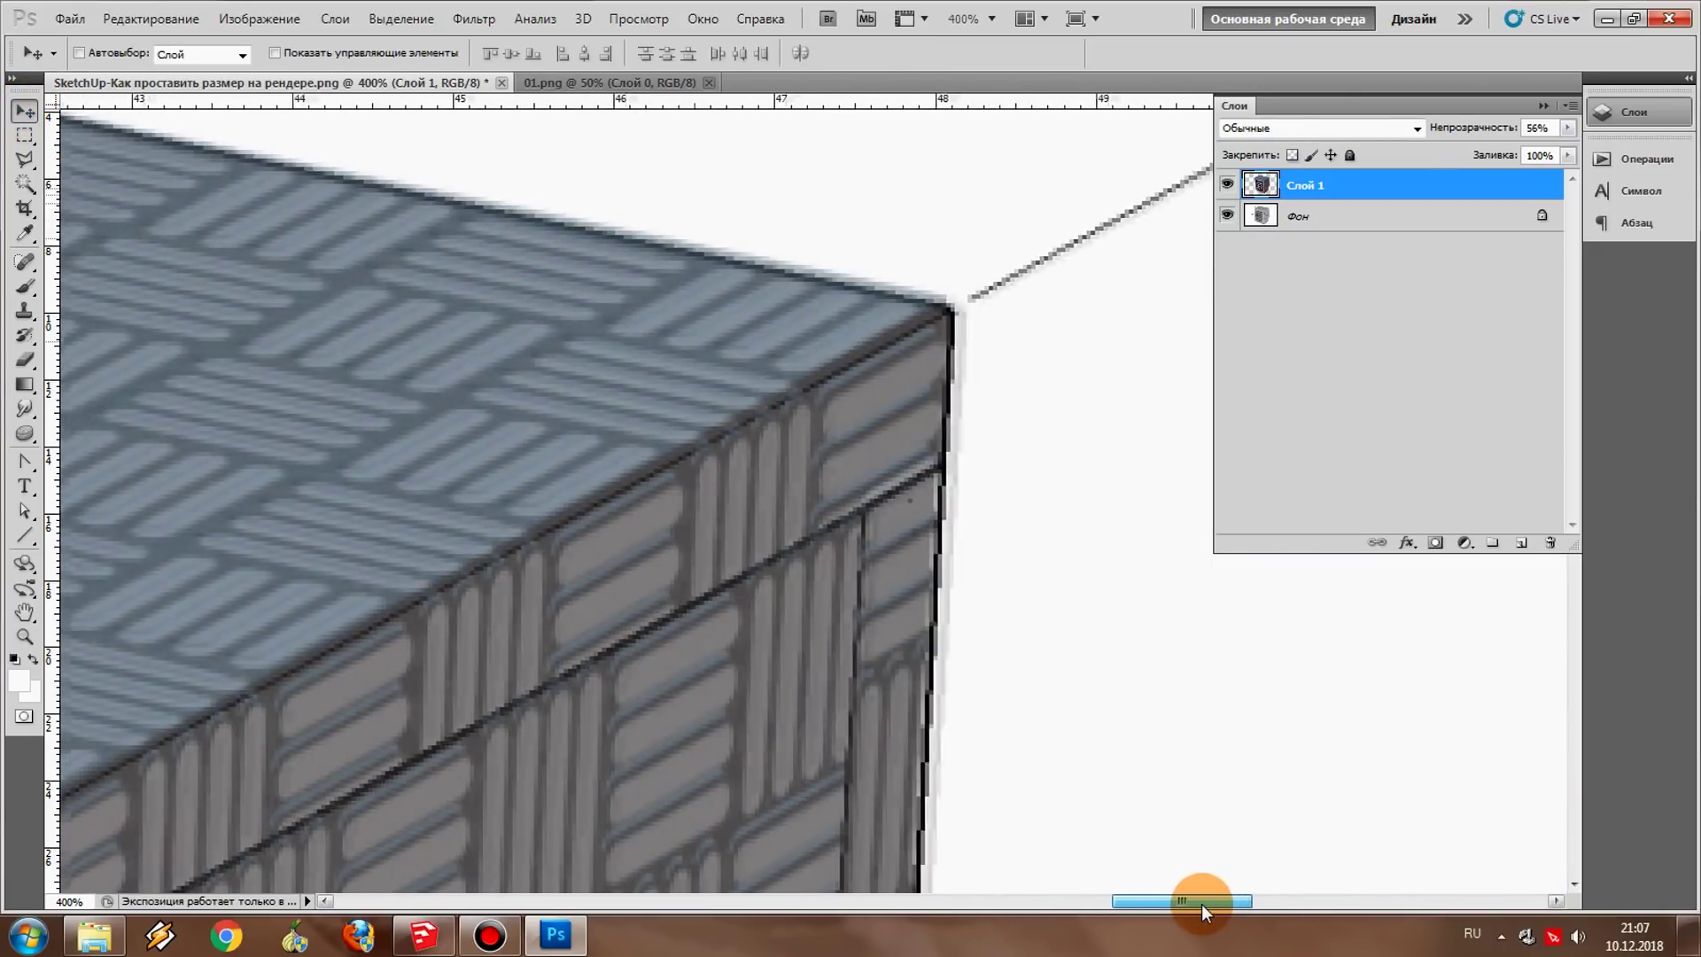
drag(785, 900, 1201, 904)
drag(1002, 646, 1010, 636)
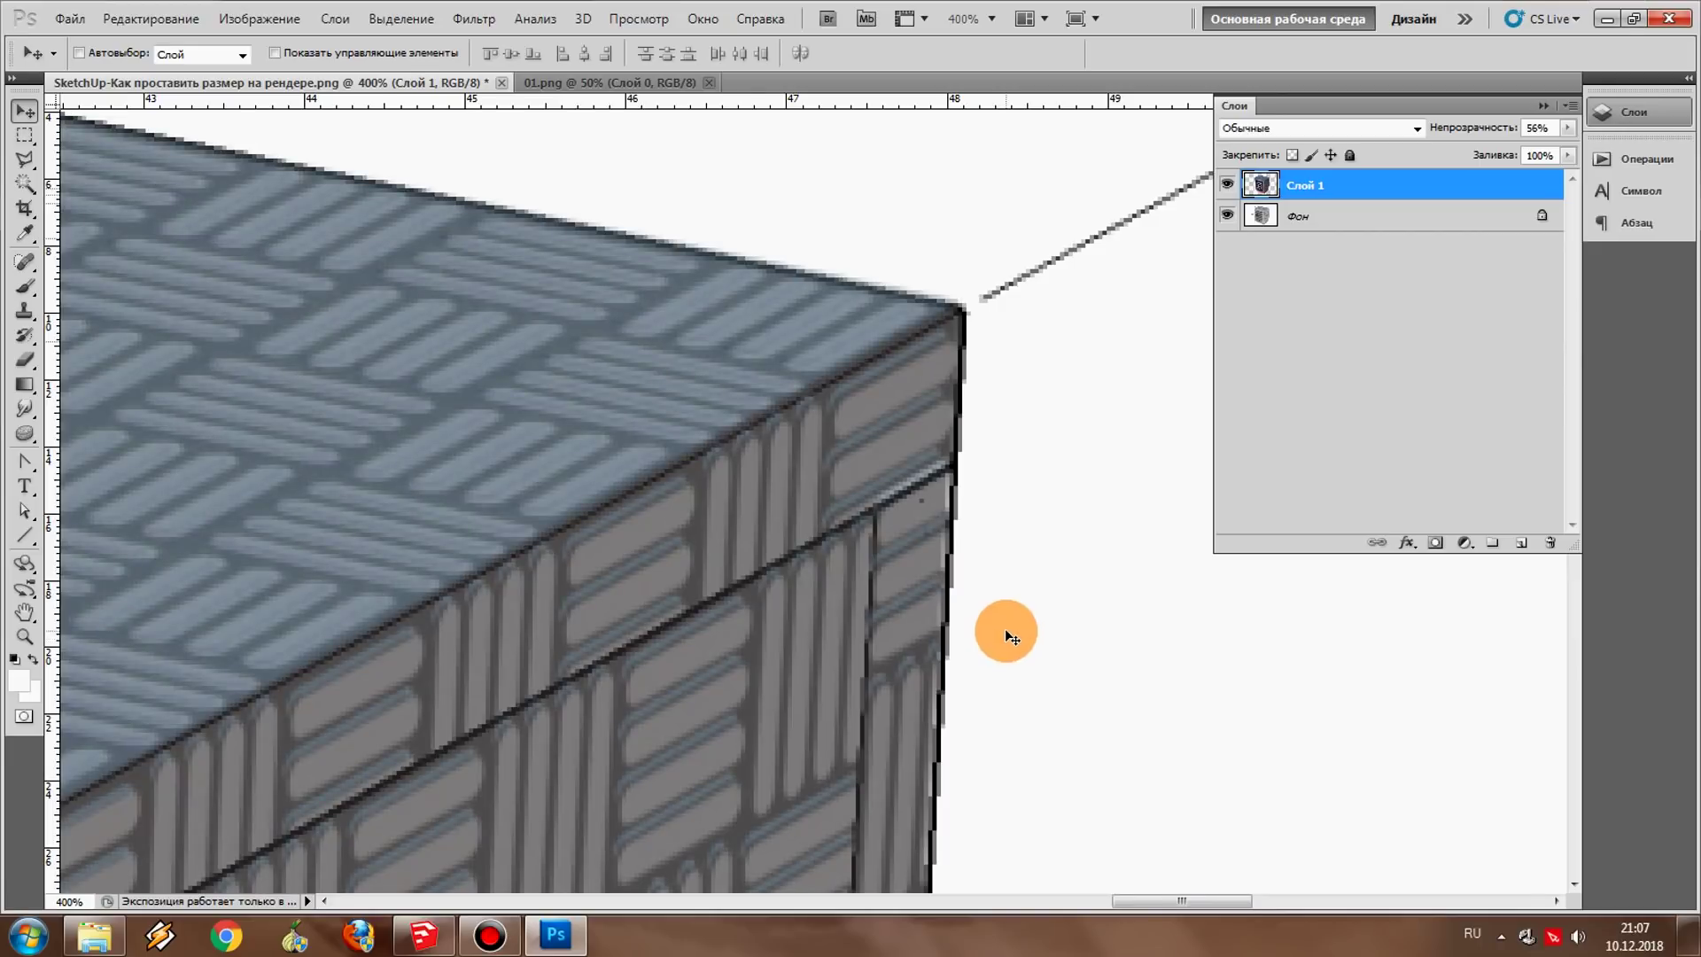
scroll(1005, 629, down, 2)
click(1632, 119)
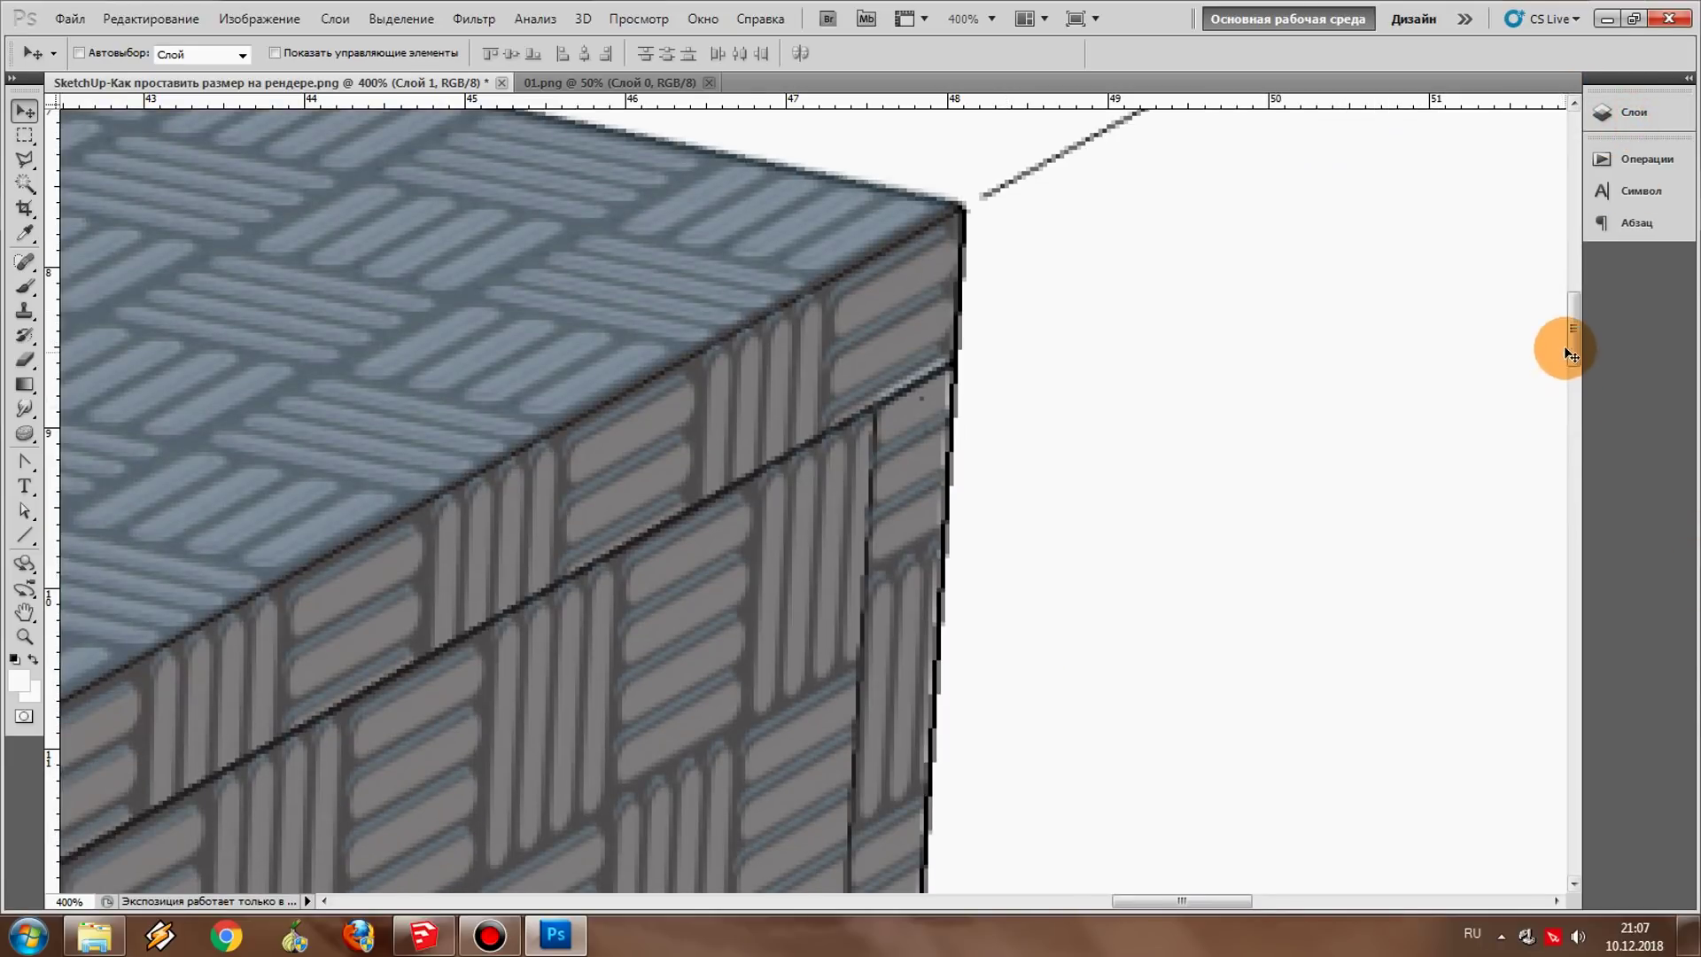
drag(1573, 346, 1566, 709)
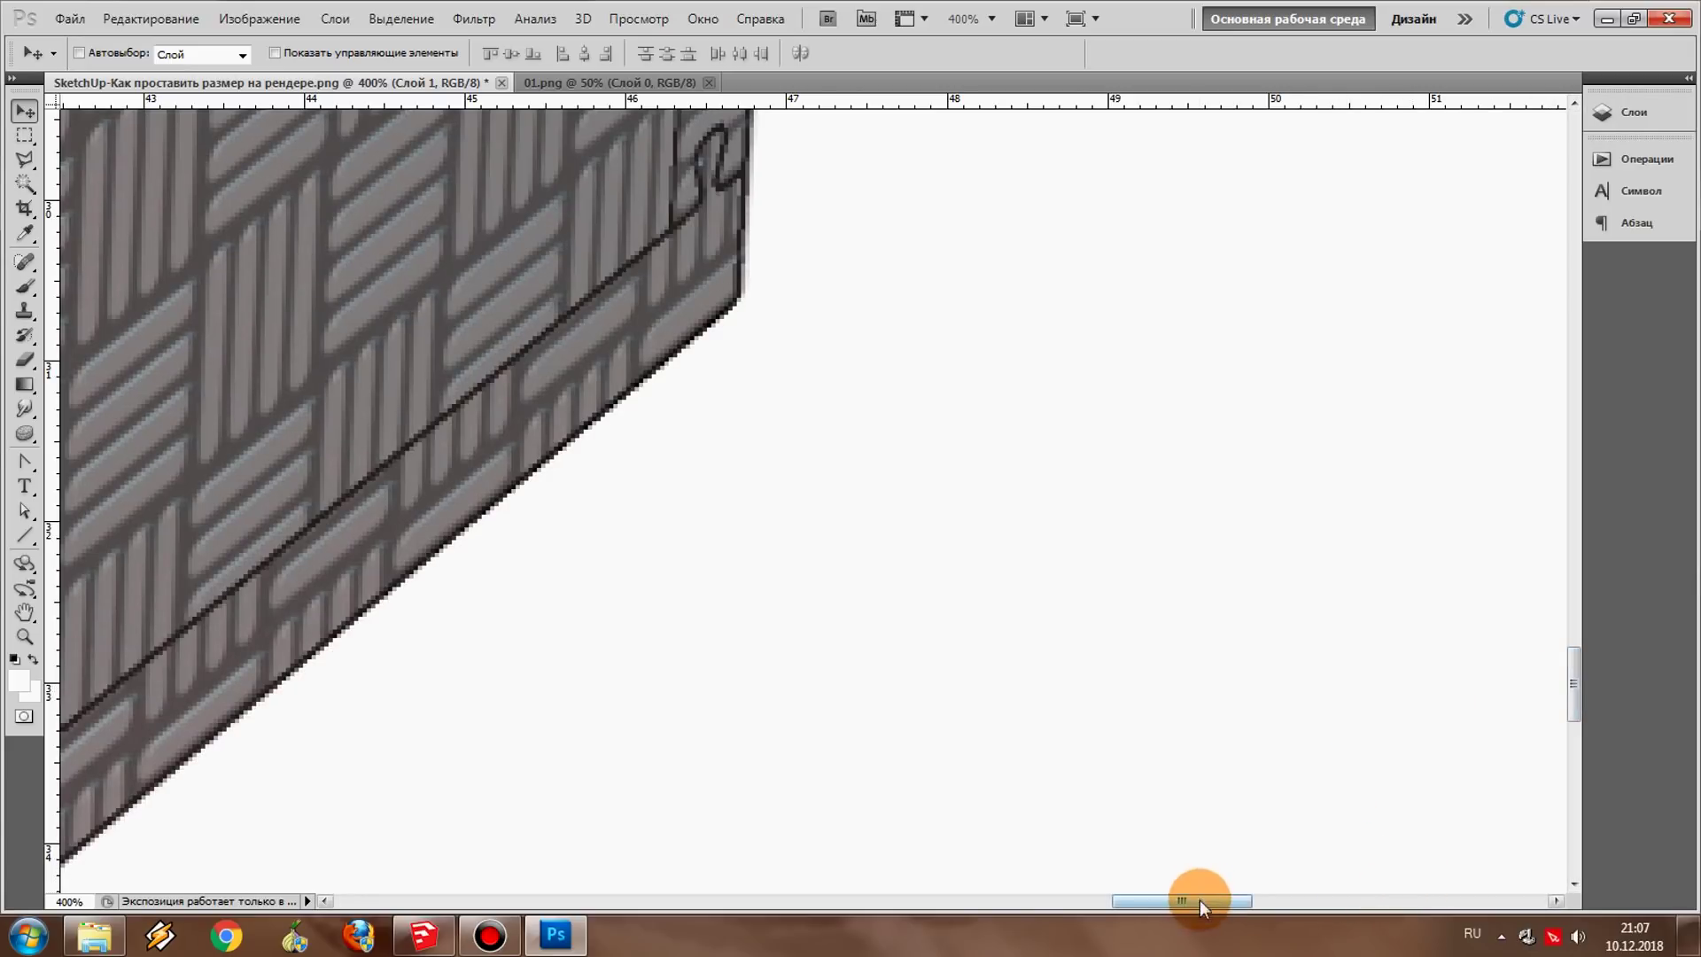
drag(1196, 901, 1145, 901)
scroll(974, 753, down, 5)
scroll(1058, 780, down, 2)
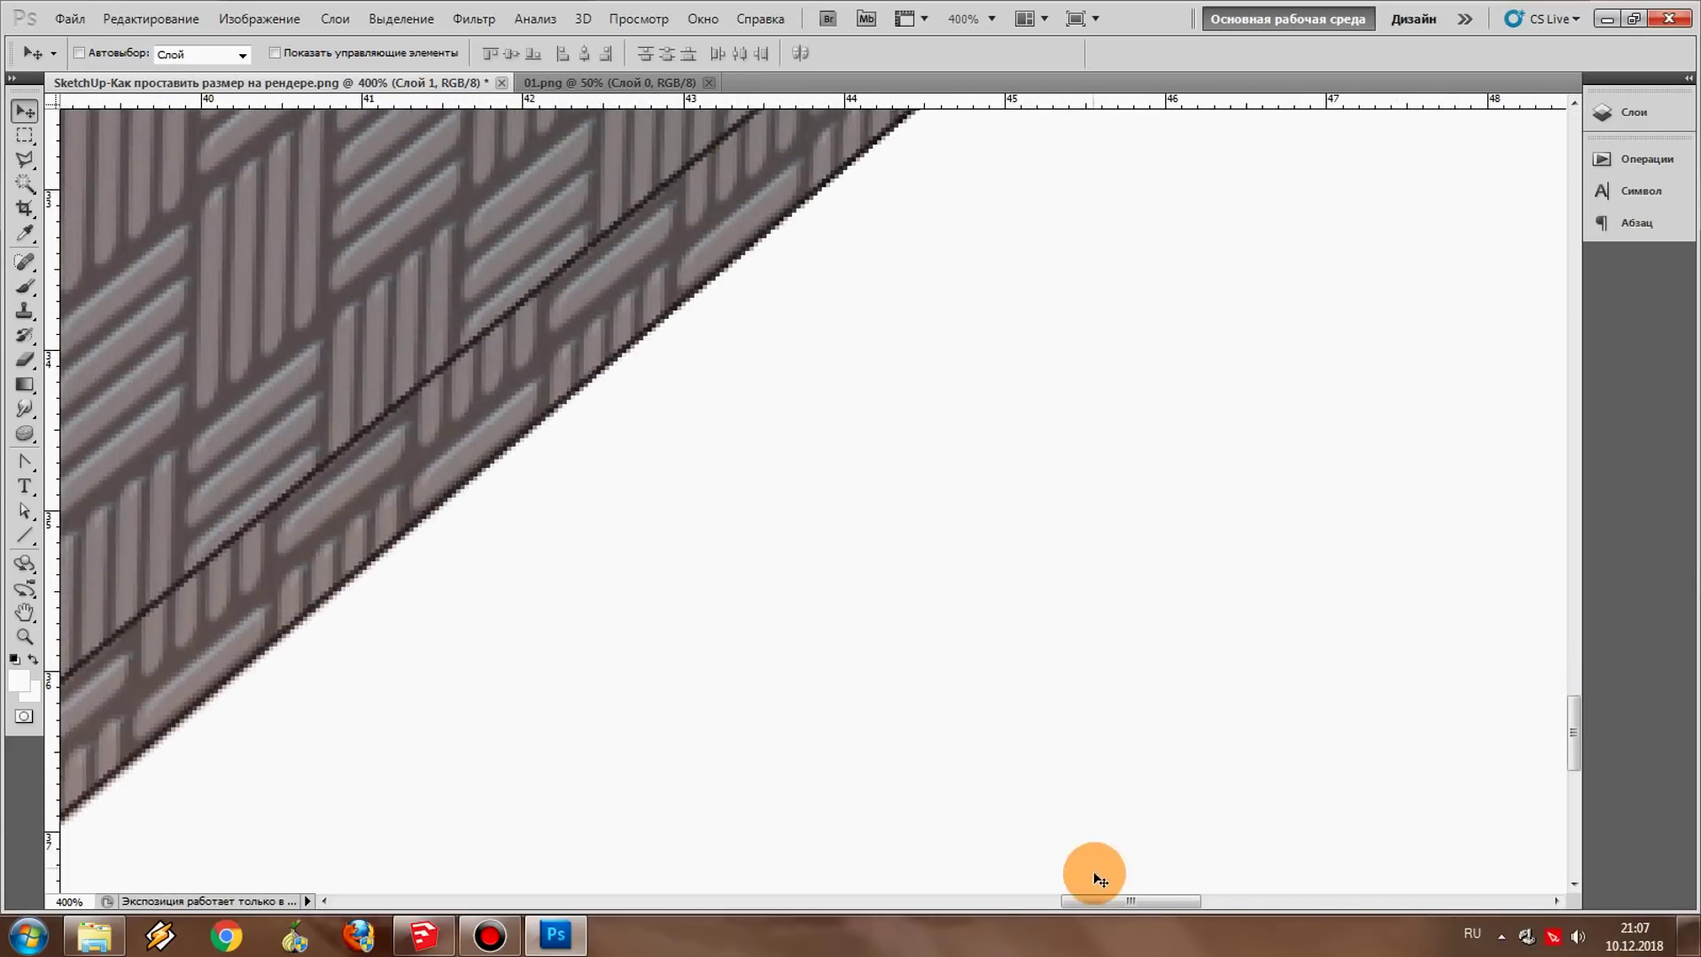
drag(1130, 902, 910, 896)
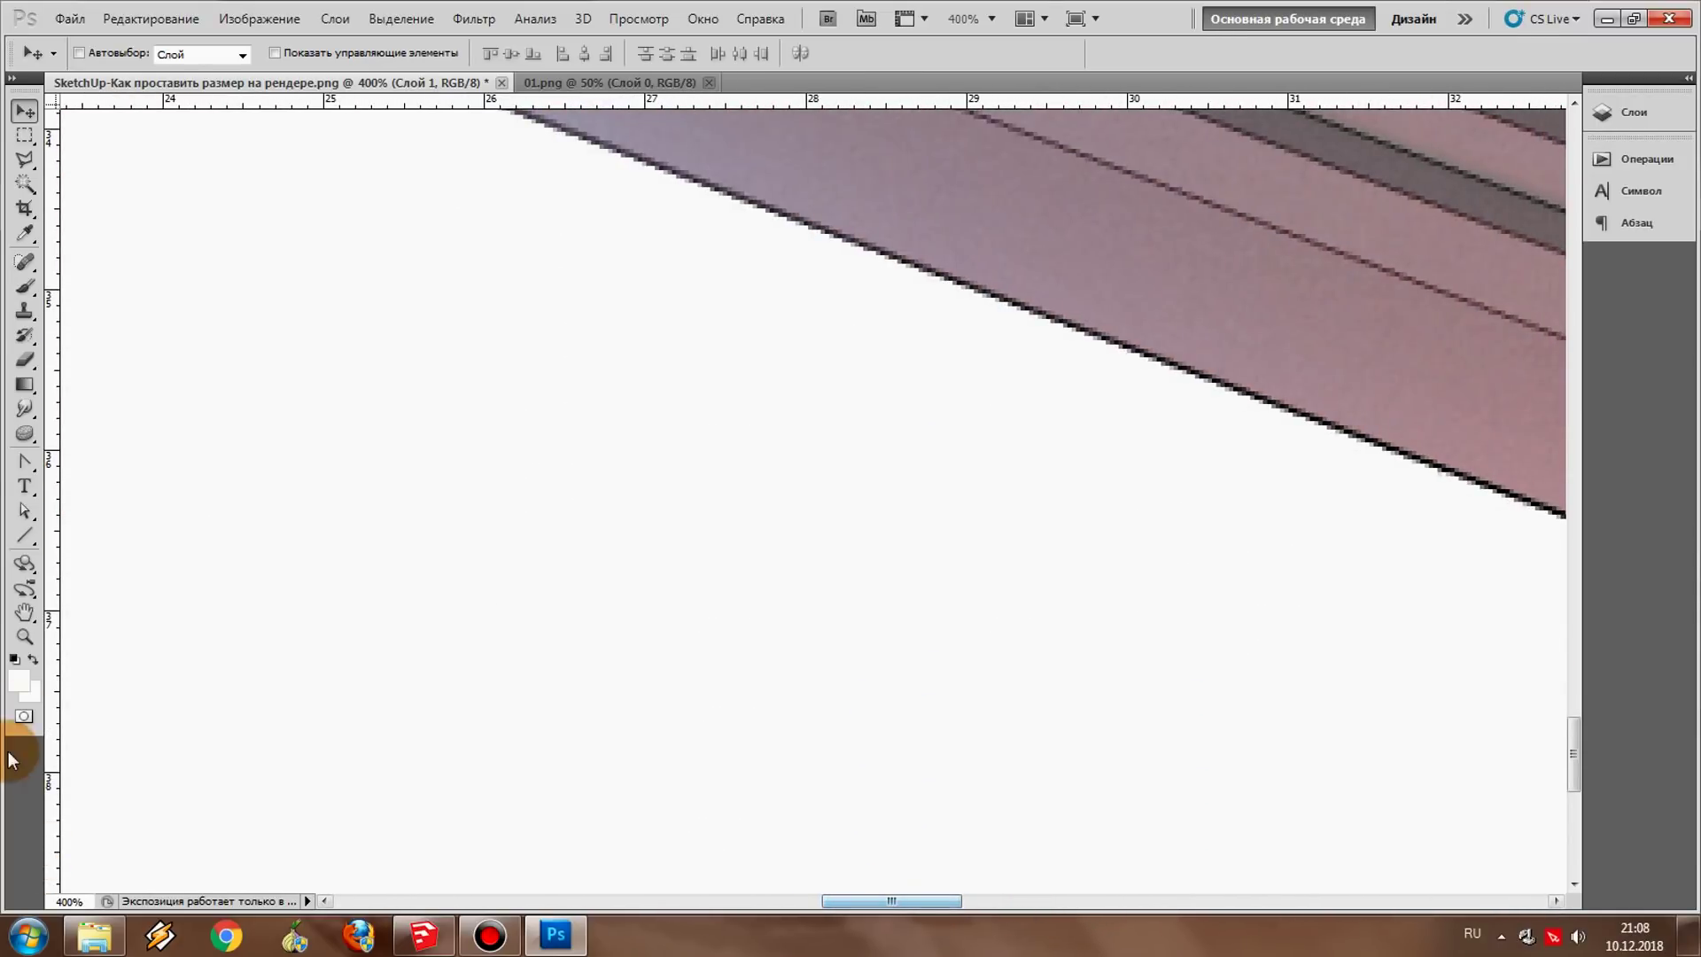
click(27, 638)
click(696, 57)
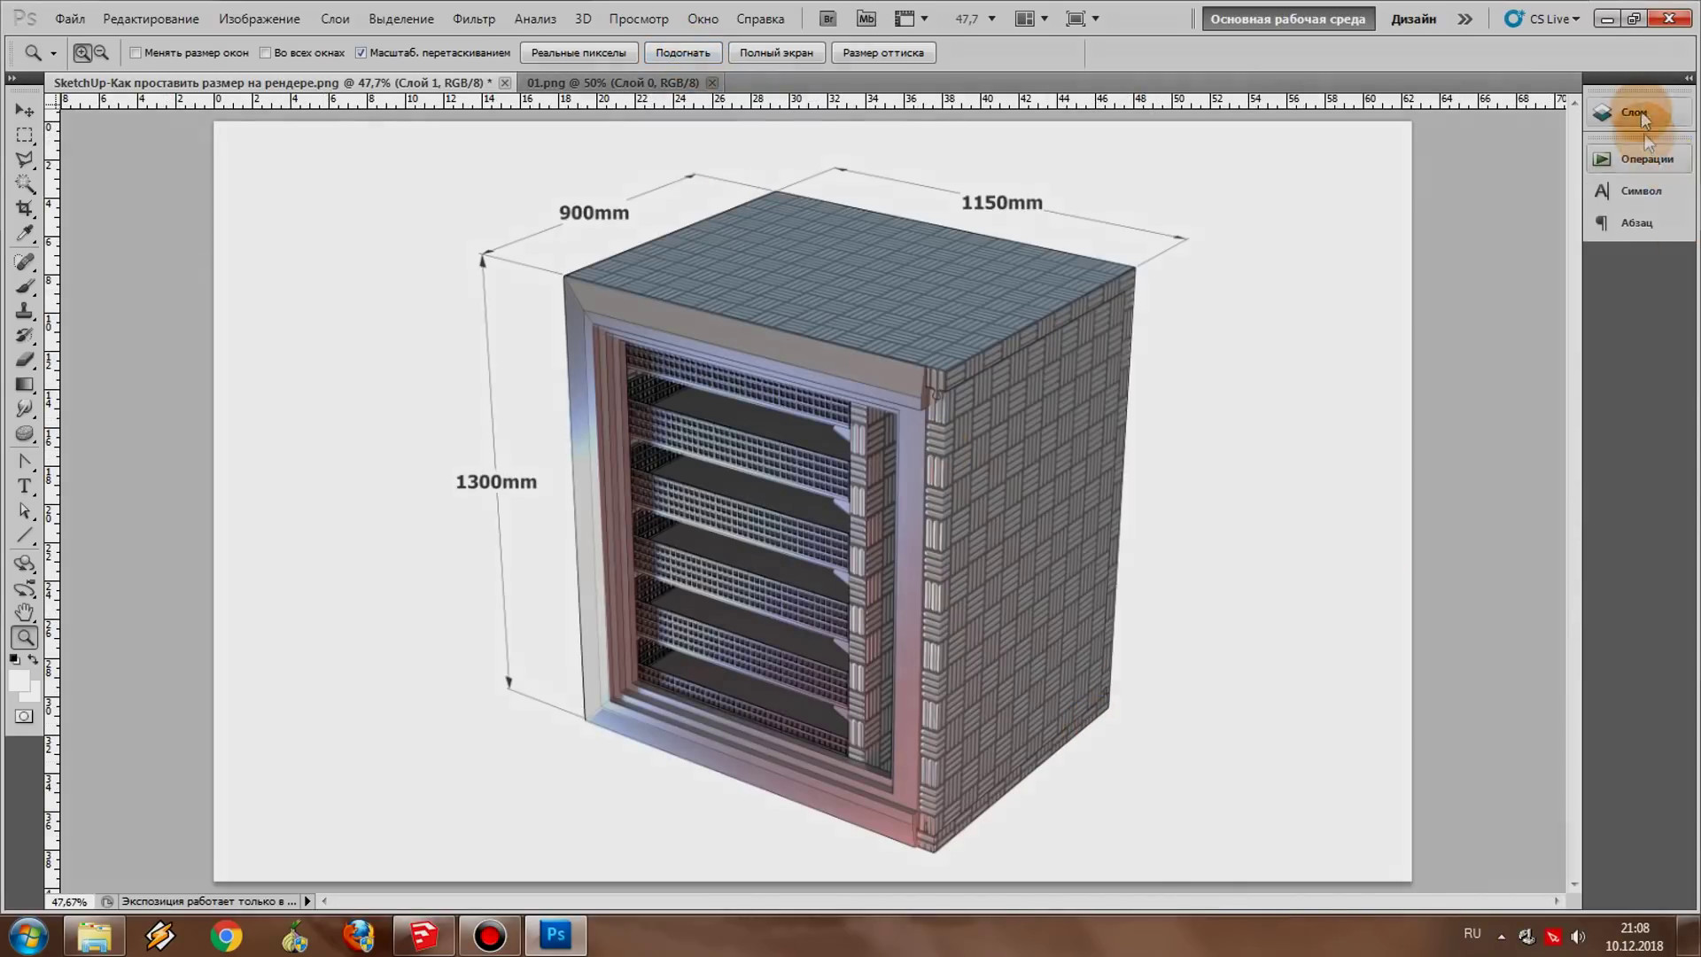
Step: Reopen the Layers panel from the right-hand dock
click(1633, 113)
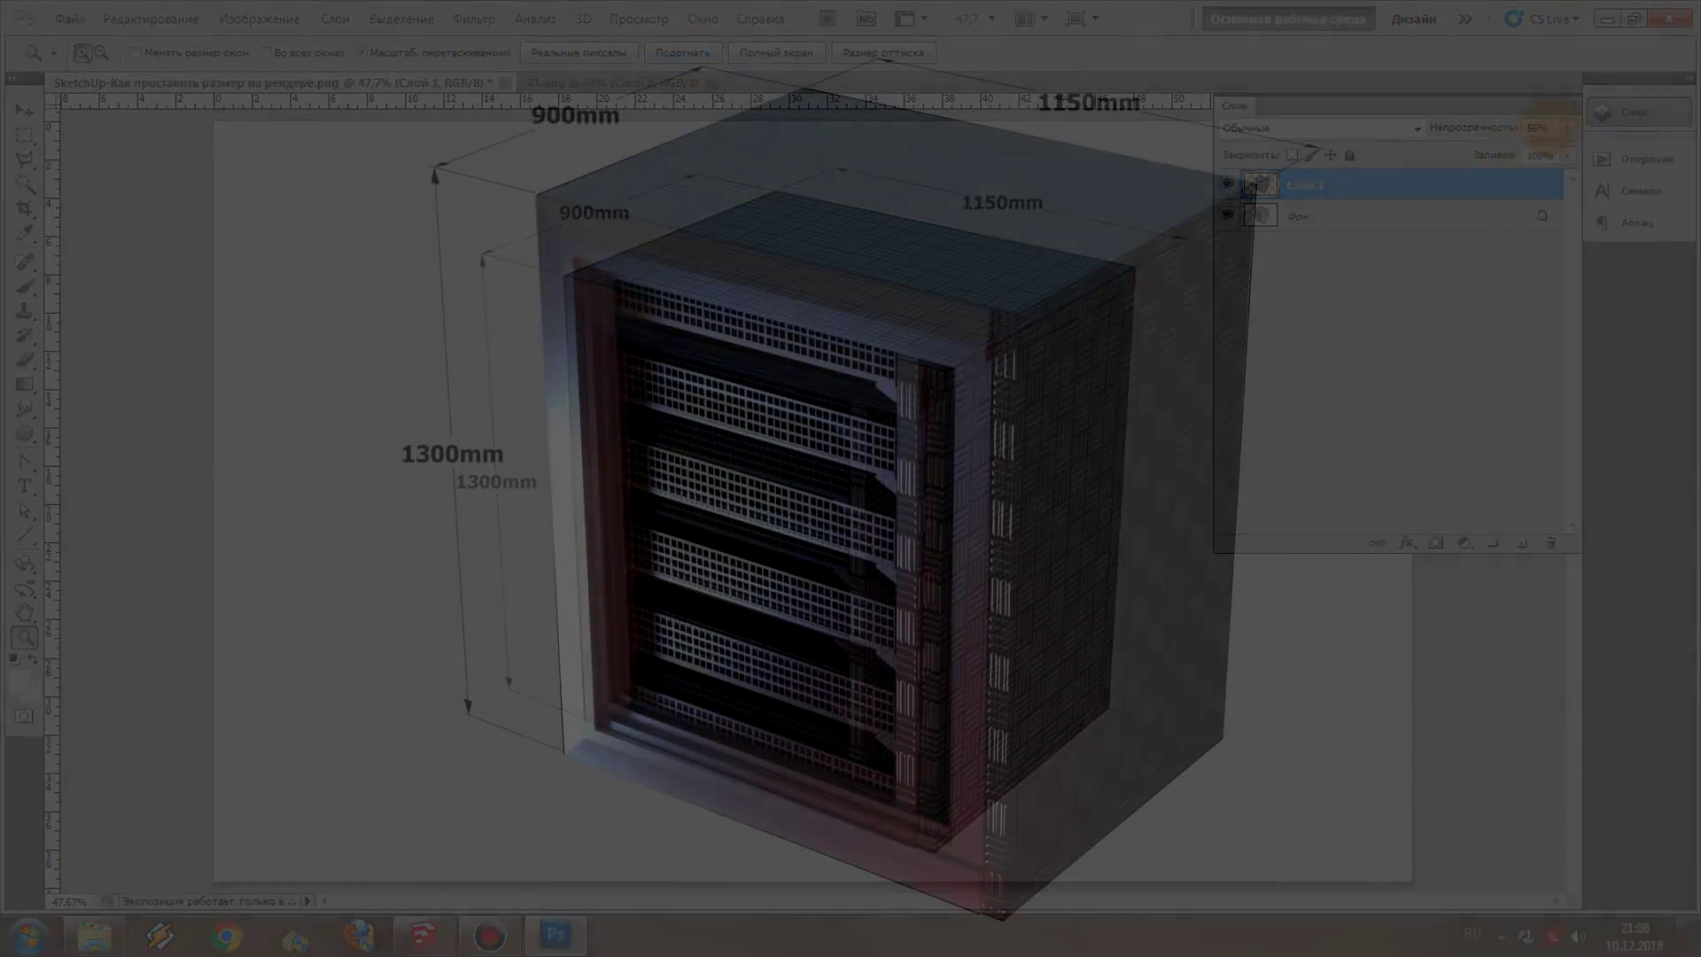